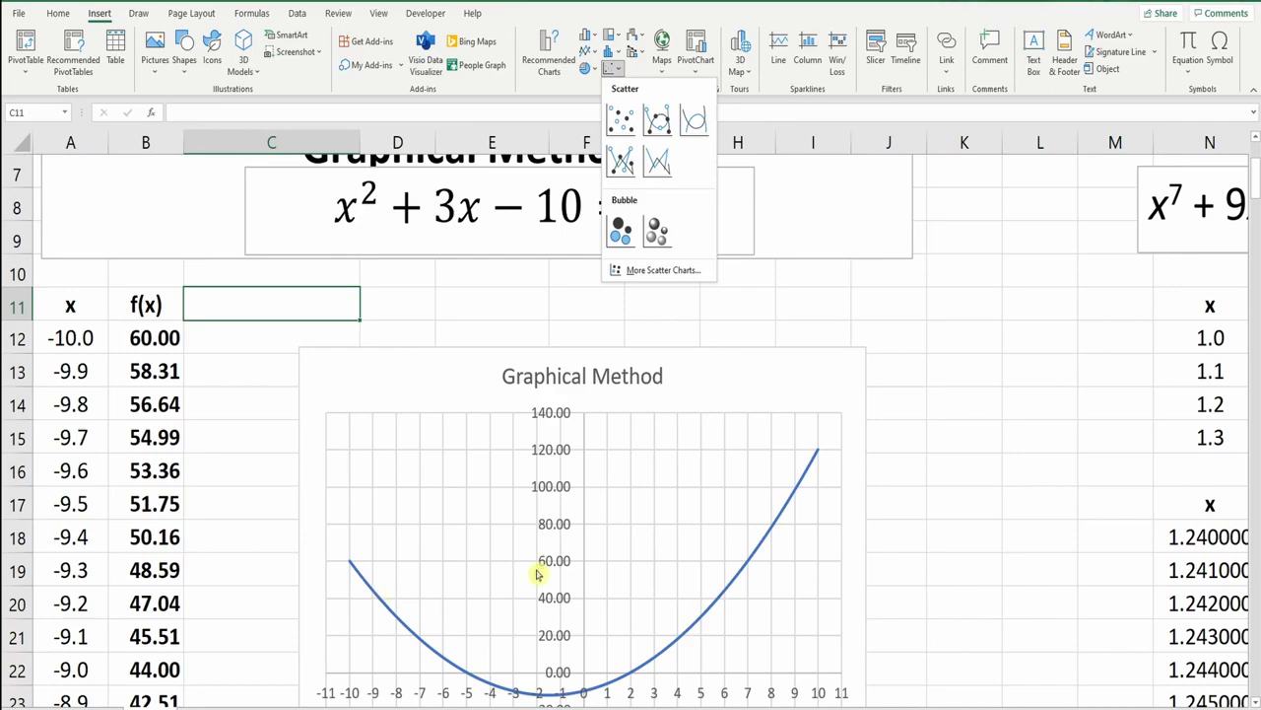
Step: Increase the red pen's thickness and dot the quadratic curve's x-axis crossings at x = 2 and x = -5
scroll(599, 507, "down", 1)
scroll(597, 506, "up", 1)
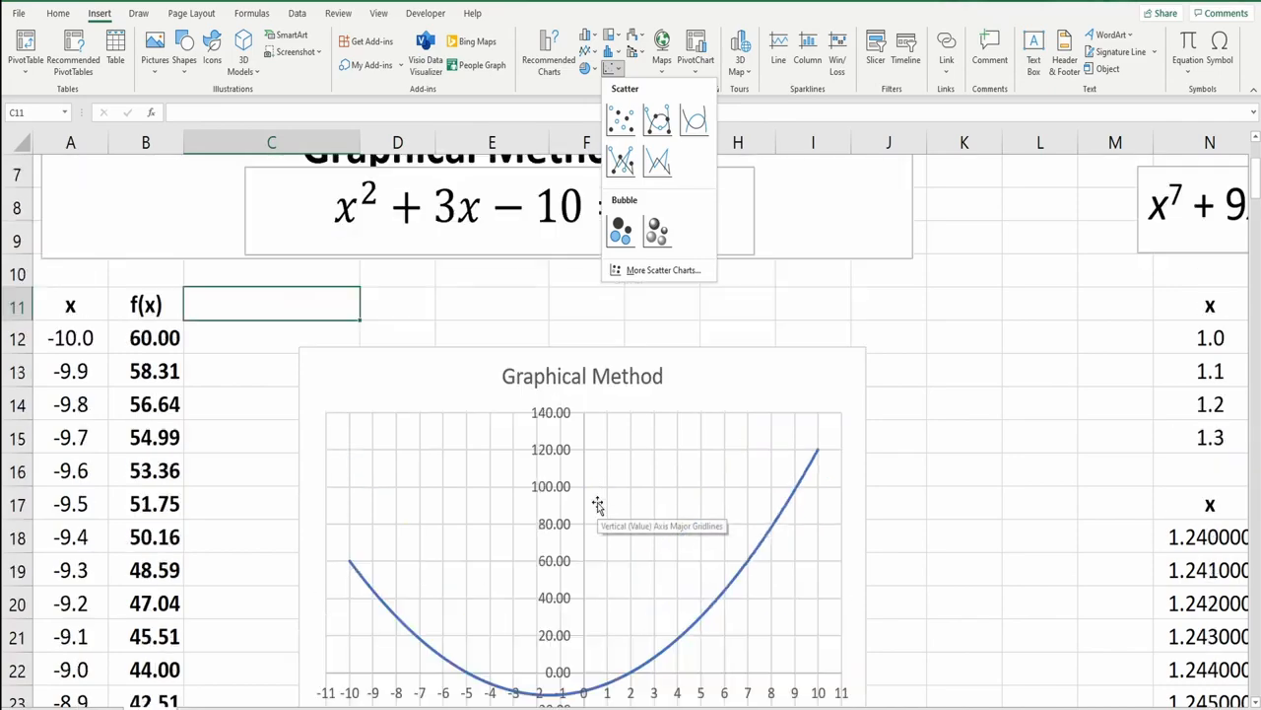
scroll(684, 557, "down", 1)
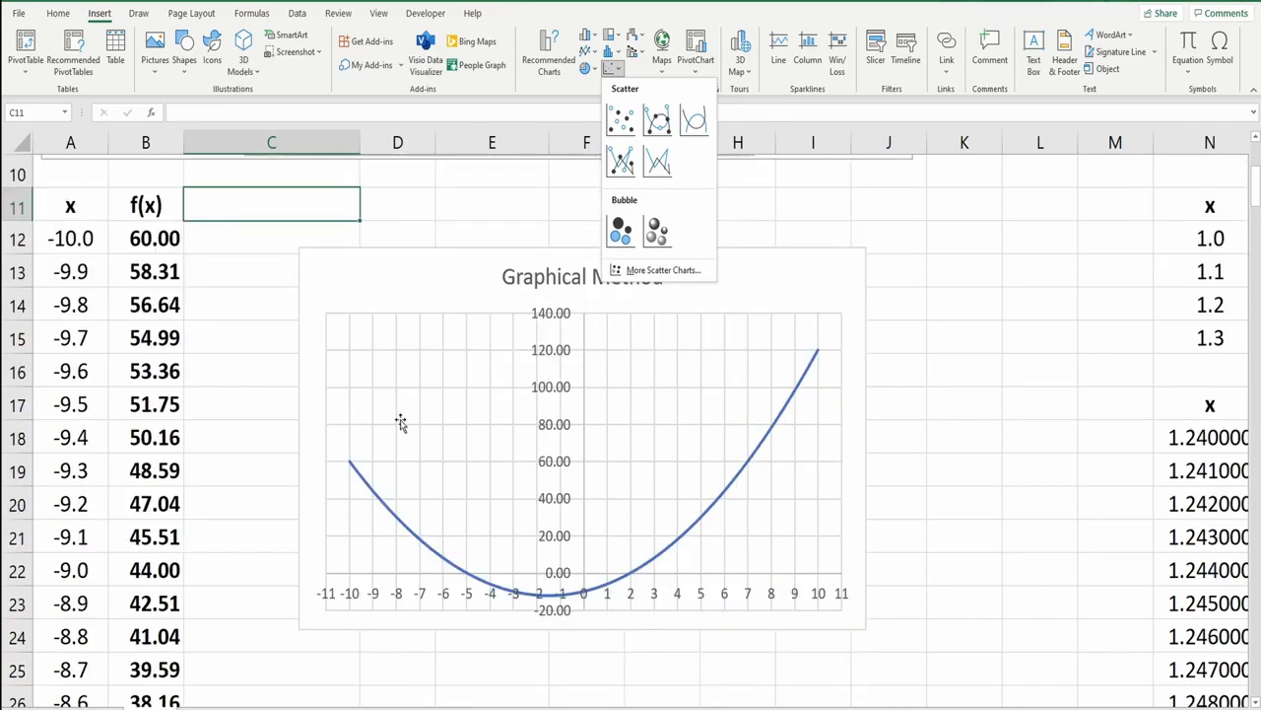
left_click(139, 13)
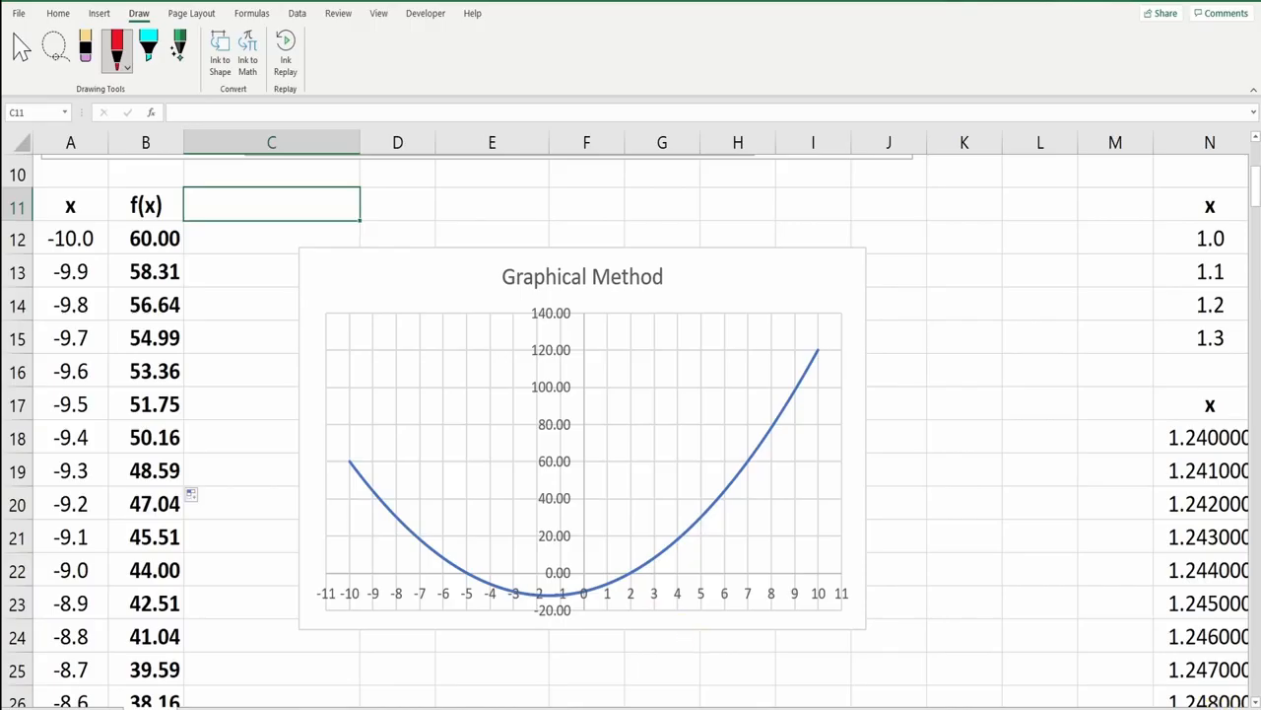
scroll(895, 591, "up", 3)
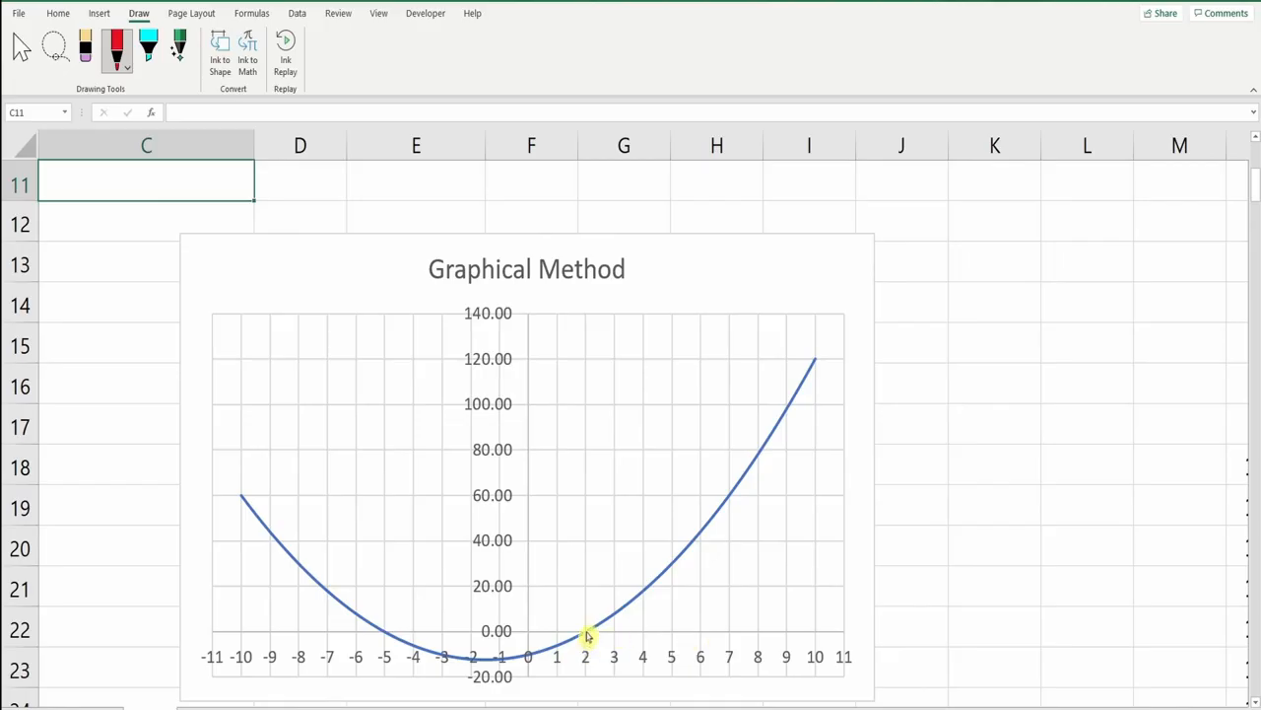
left_click(586, 631)
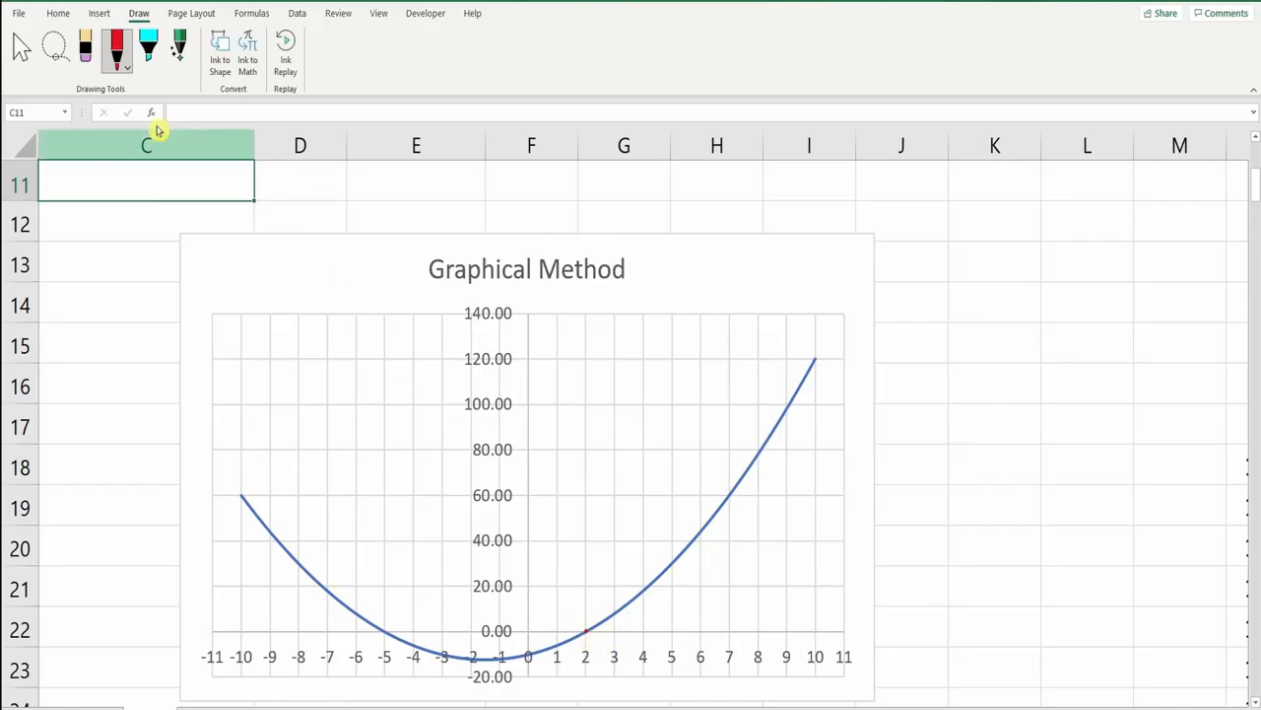
left_click(125, 68)
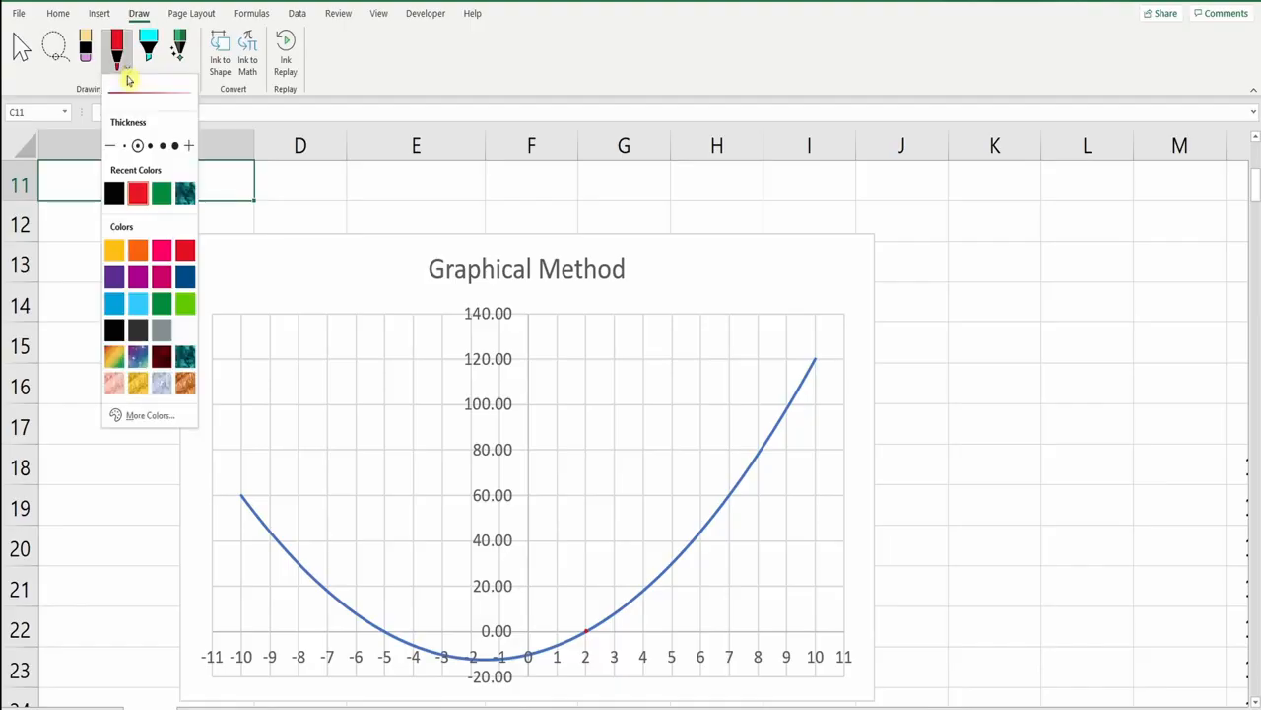
left_click(162, 145)
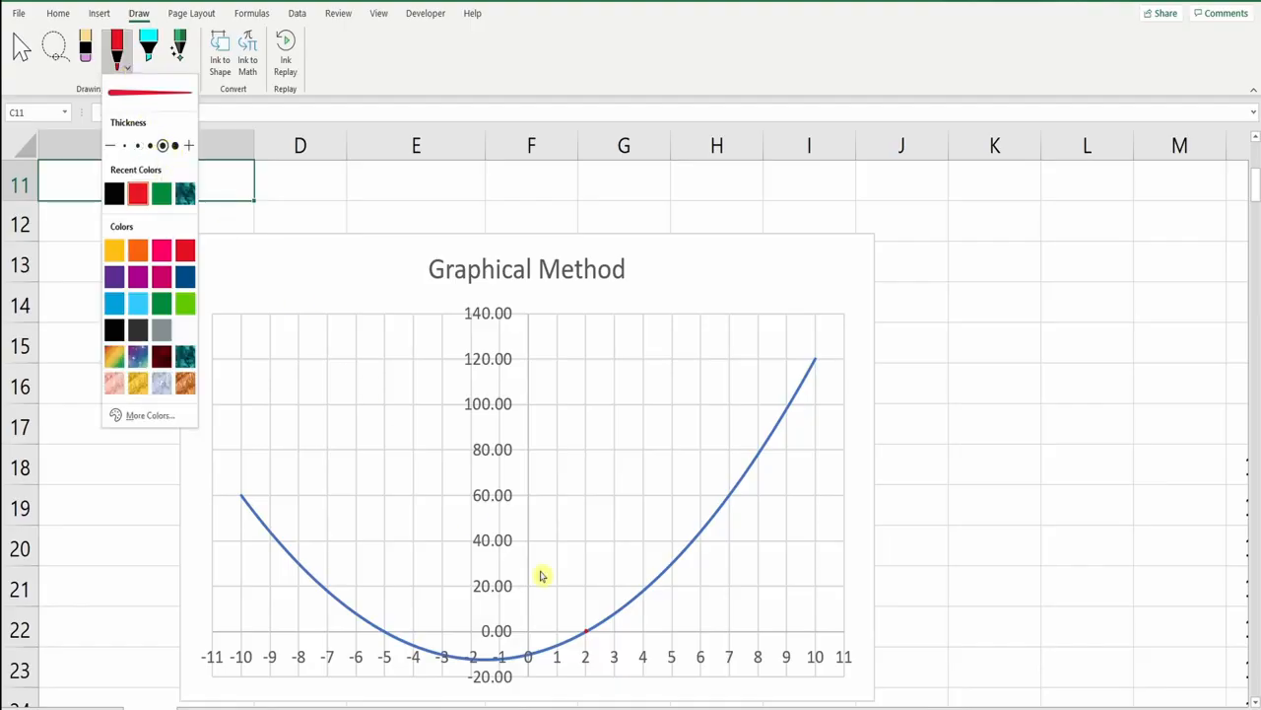
left_click(587, 633)
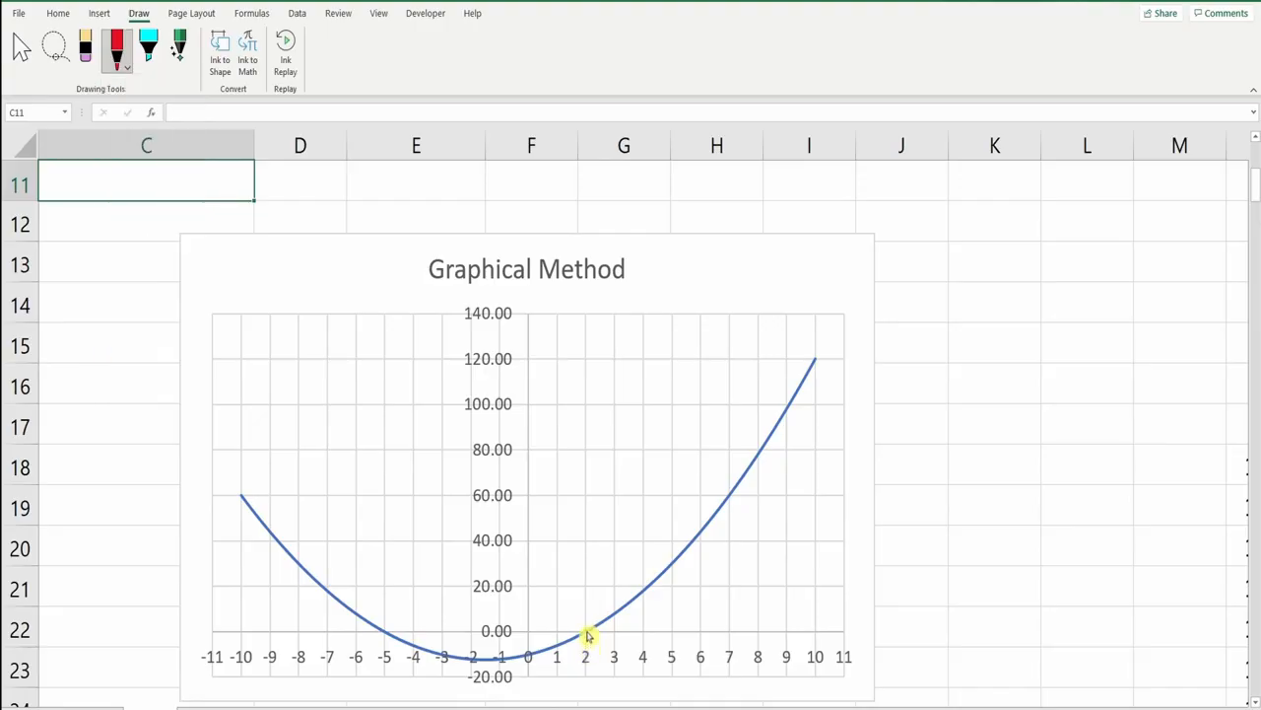
left_click(586, 632)
left_click(386, 630)
scroll(631, 419, "down", 5)
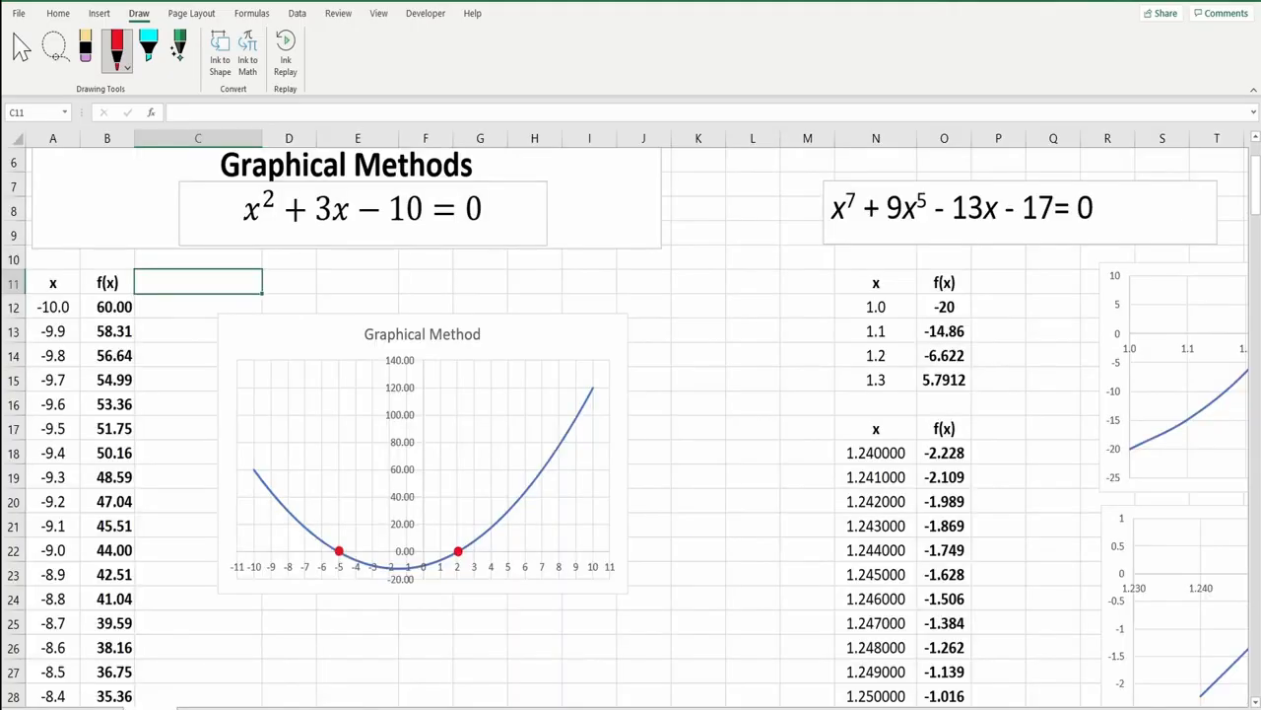
Step: Return to the selection pointer and examine the f(x) formula in O12 against the equation x^7 + 9x^5 - 13x - 17 = 0
left_click(1174, 709)
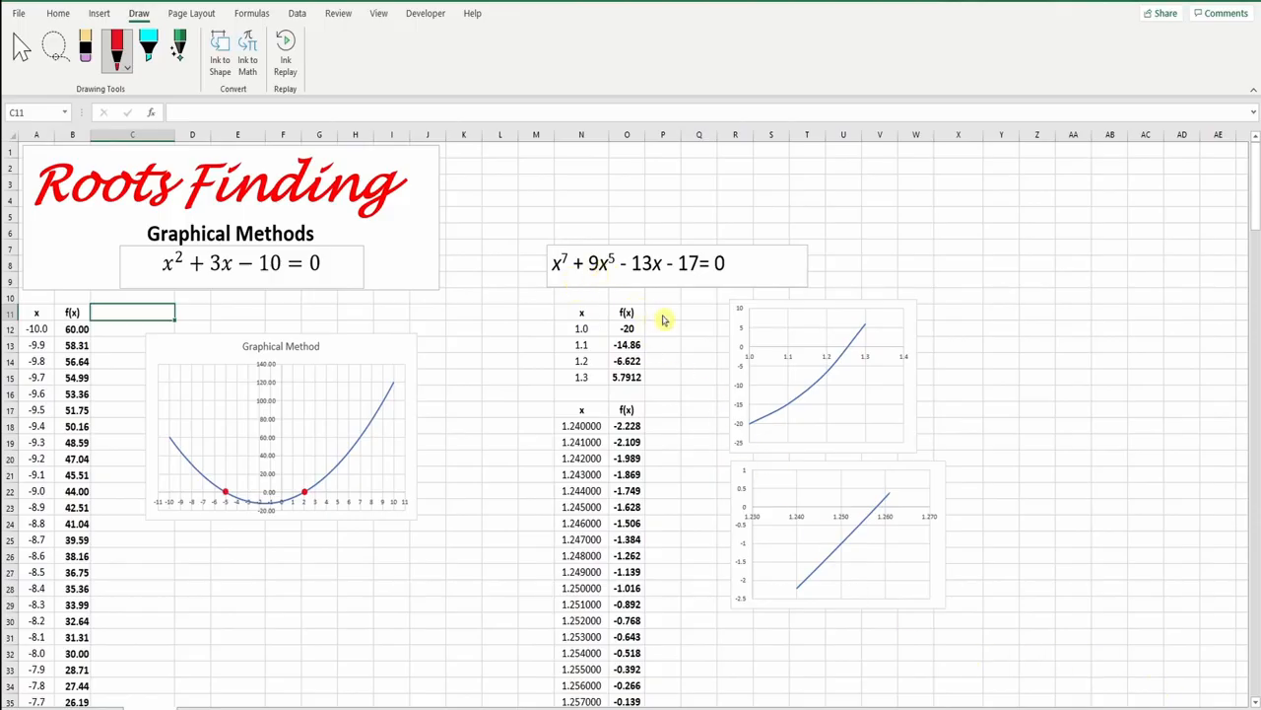
left_click(21, 45)
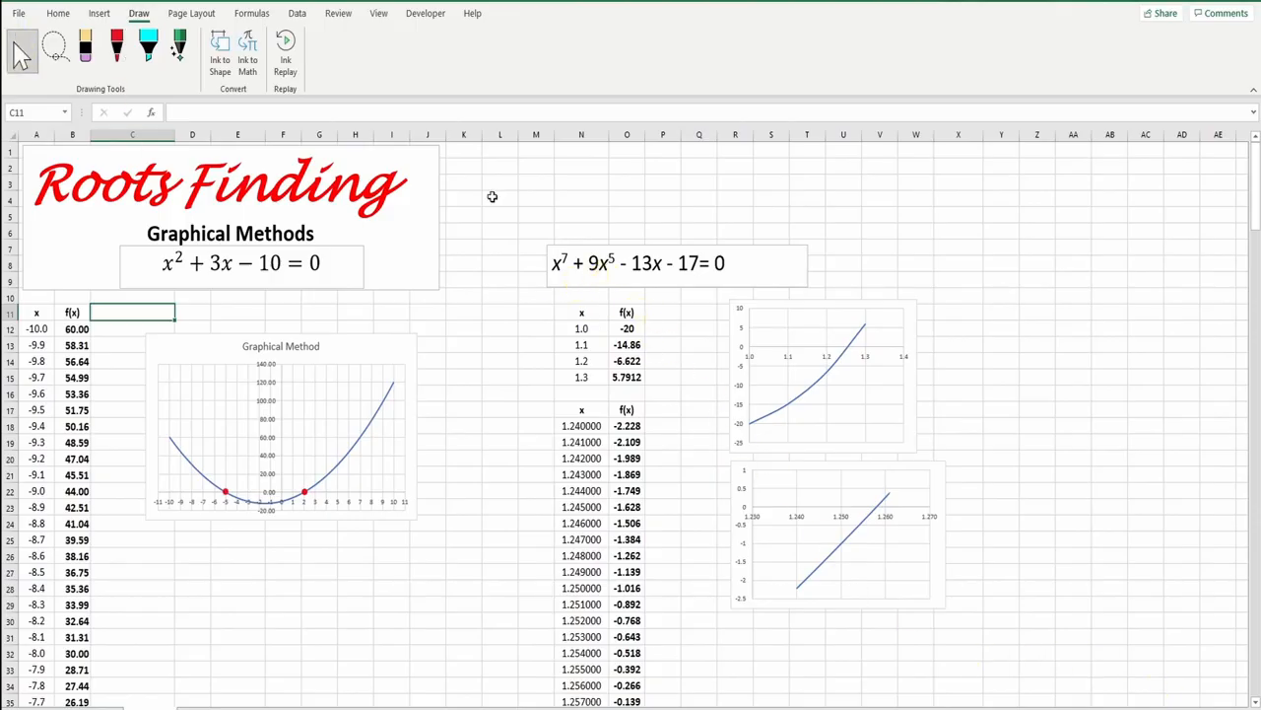
left_click(690, 313)
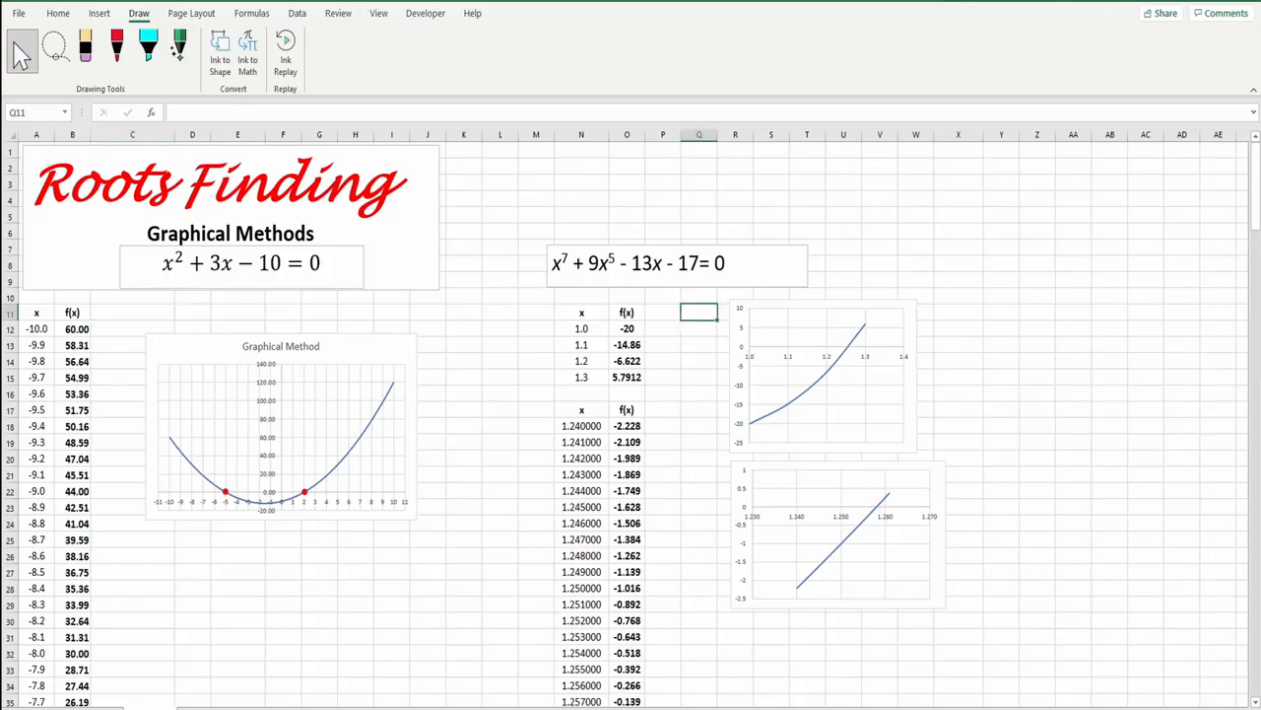
left_click(1220, 708)
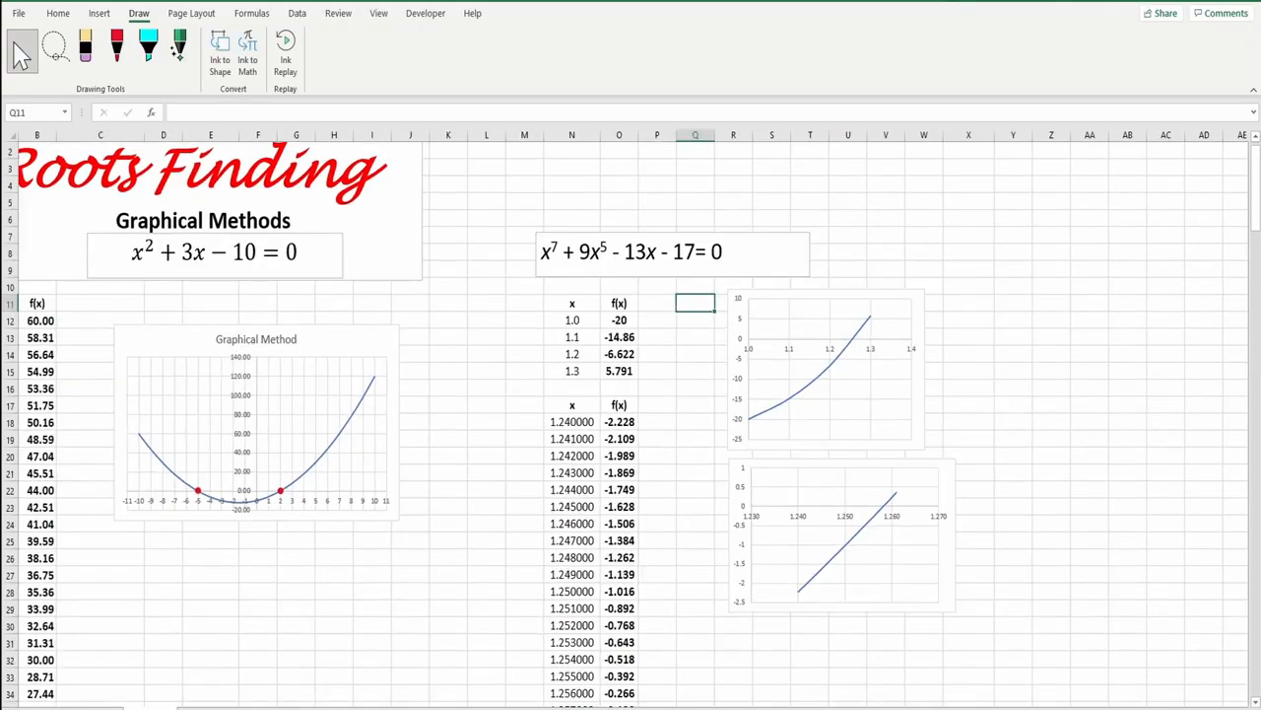
left_click(1220, 707)
left_click(1220, 708)
left_click(1220, 708)
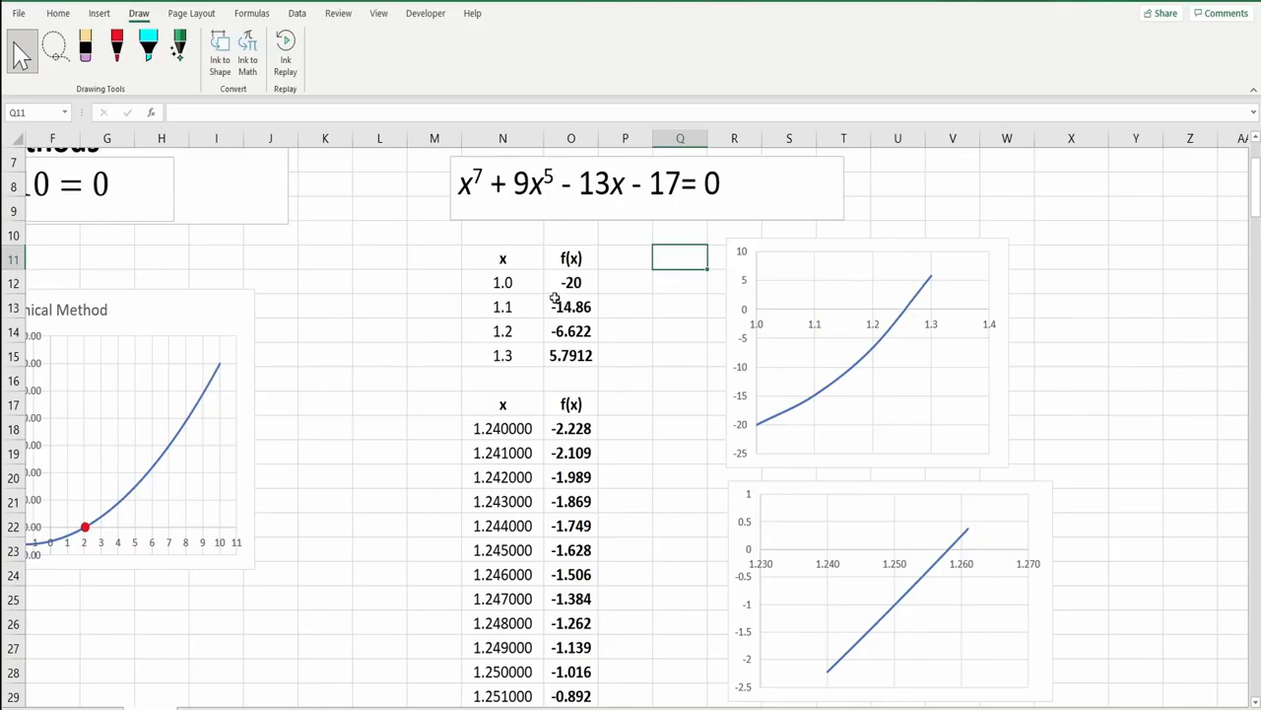
left_click(514, 283)
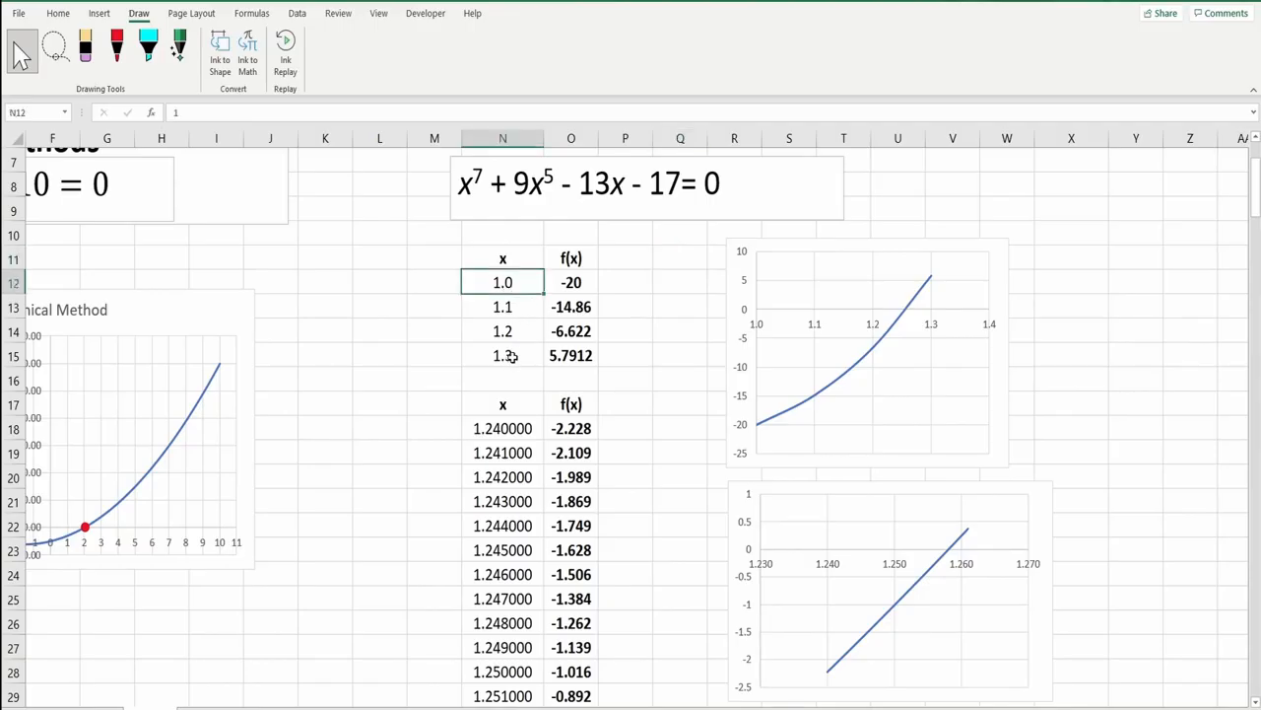
left_click(567, 283)
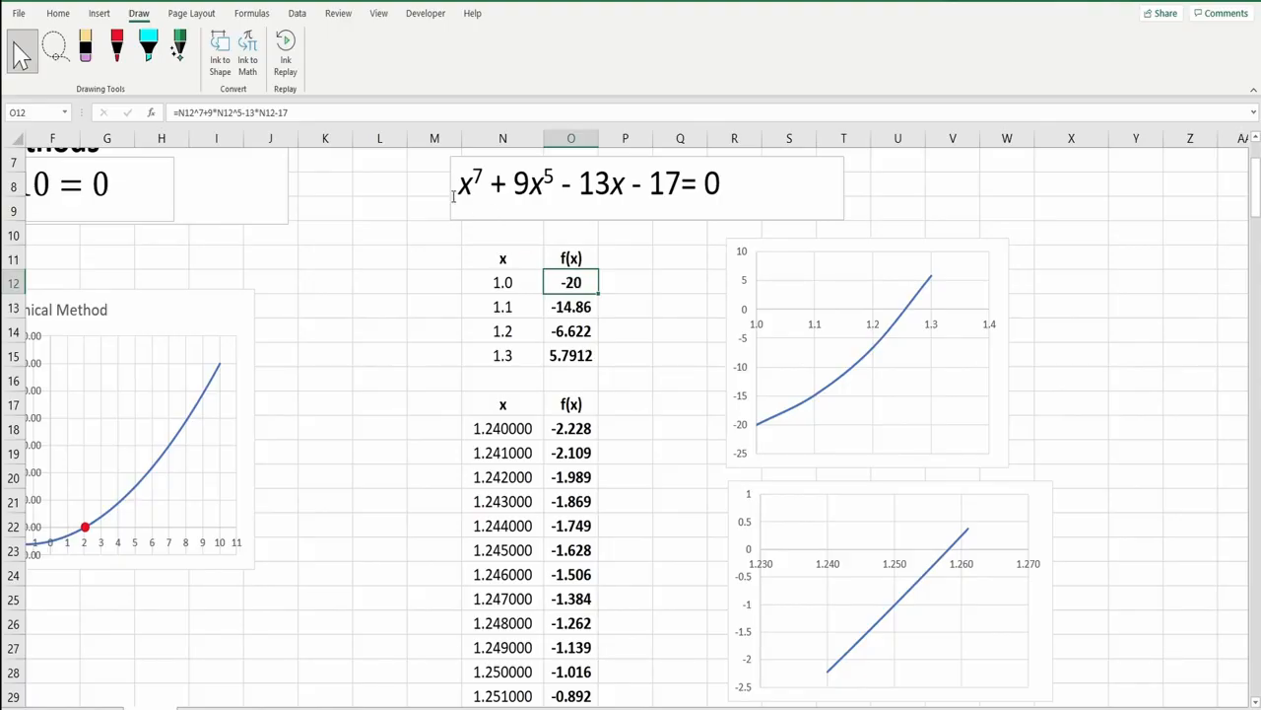
double_click(573, 283)
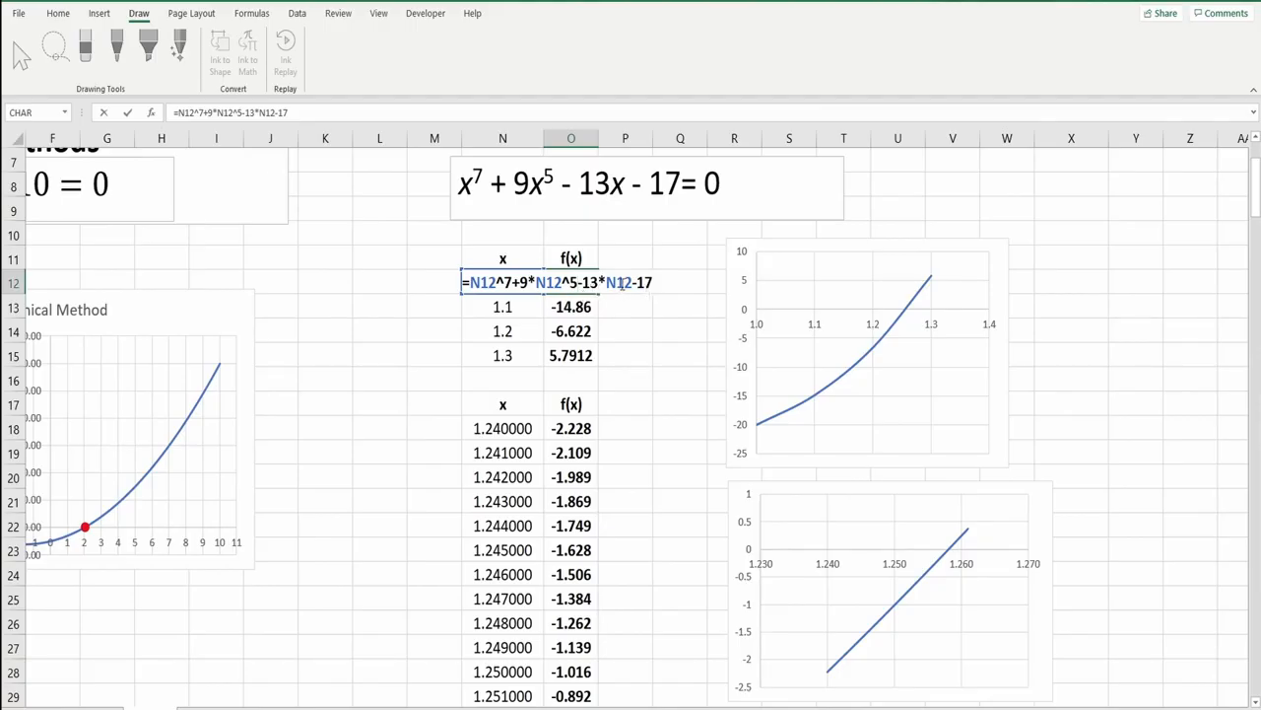
key("Escape")
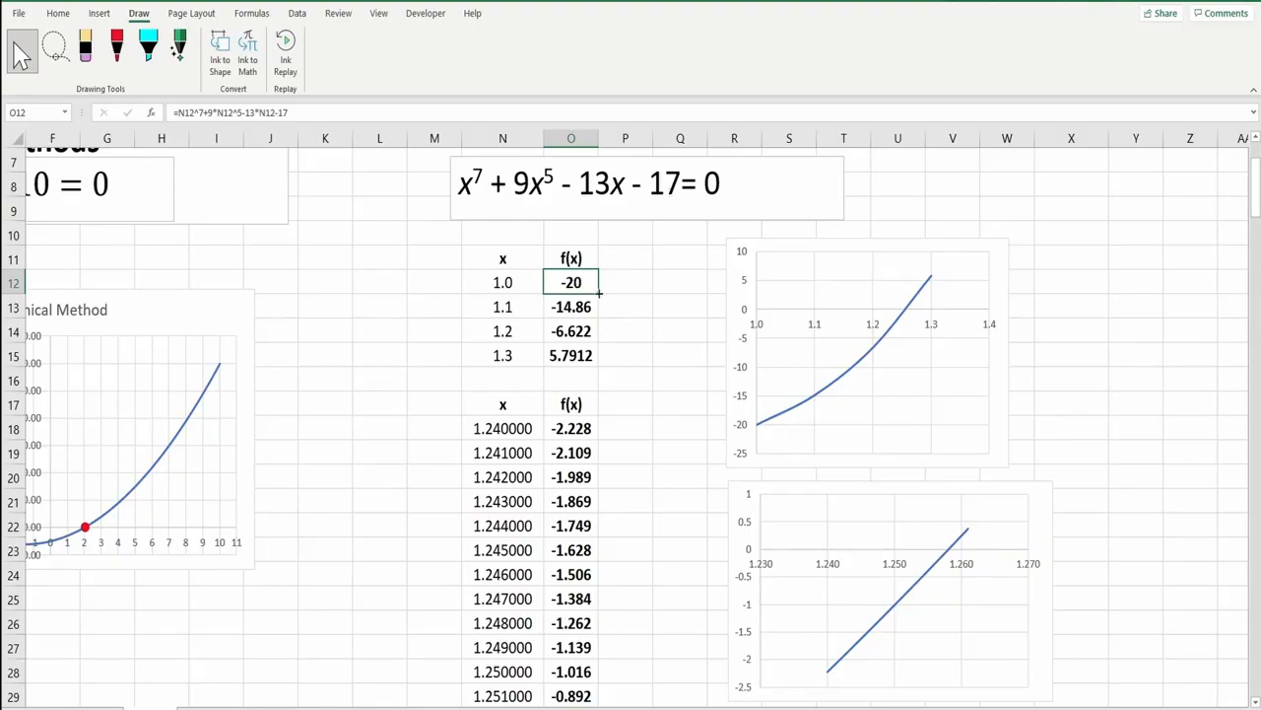
Step: Fill the O12 formula down through O15 and select the x and f(x) values in N12:O15
left_click_drag(598, 291, 600, 362)
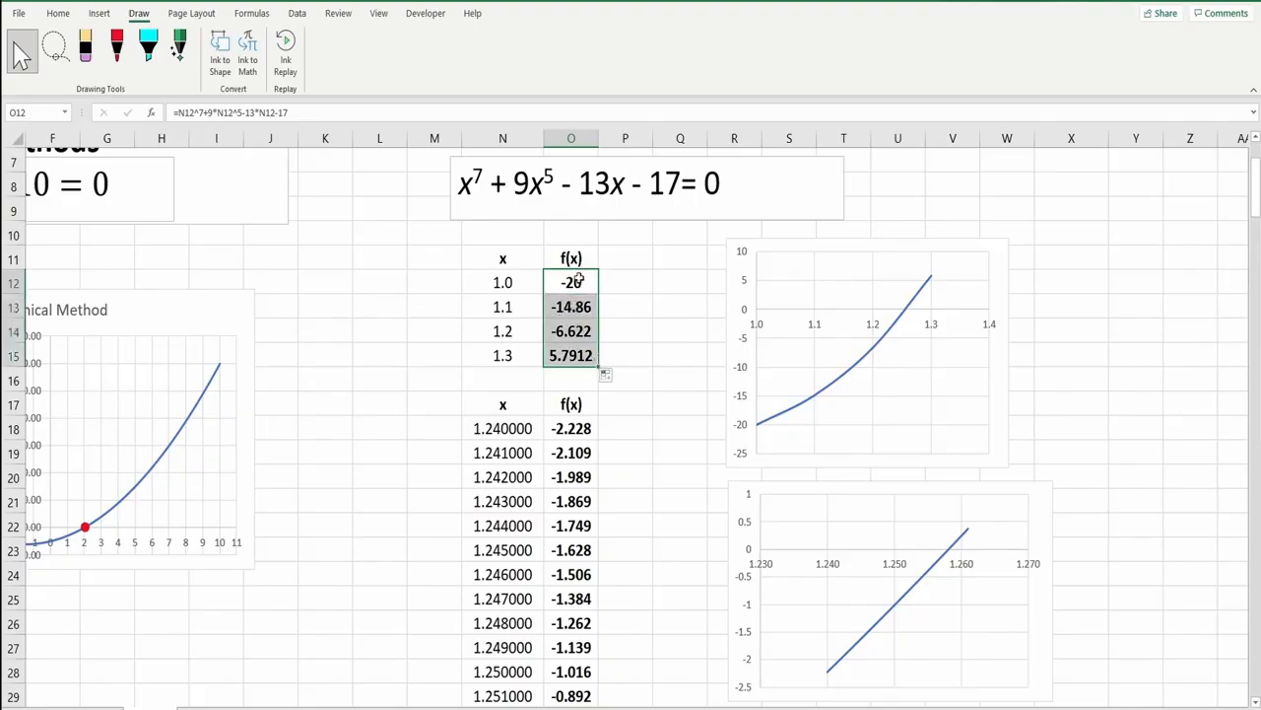
left_click_drag(505, 283, 567, 357)
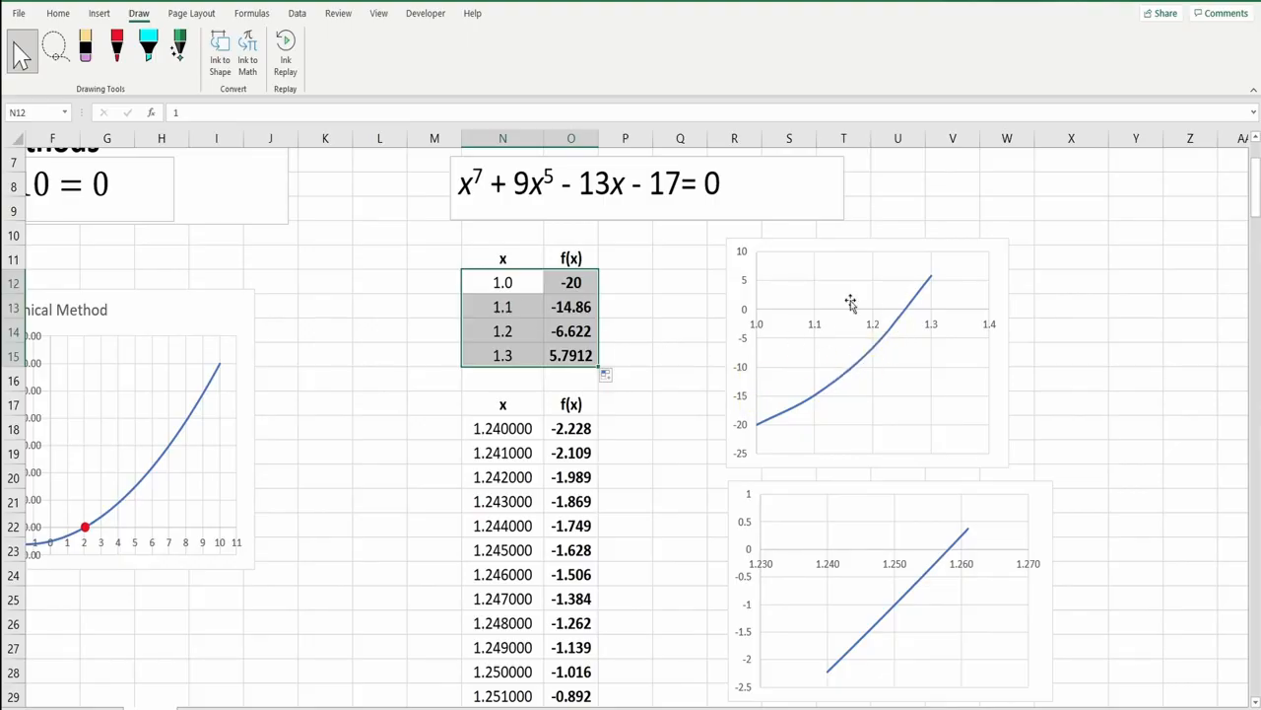
Step: Mark the curve's x-axis crossing between 1.2 and 1.3 with a red pen dot, then return to the selection pointer
left_click(118, 57)
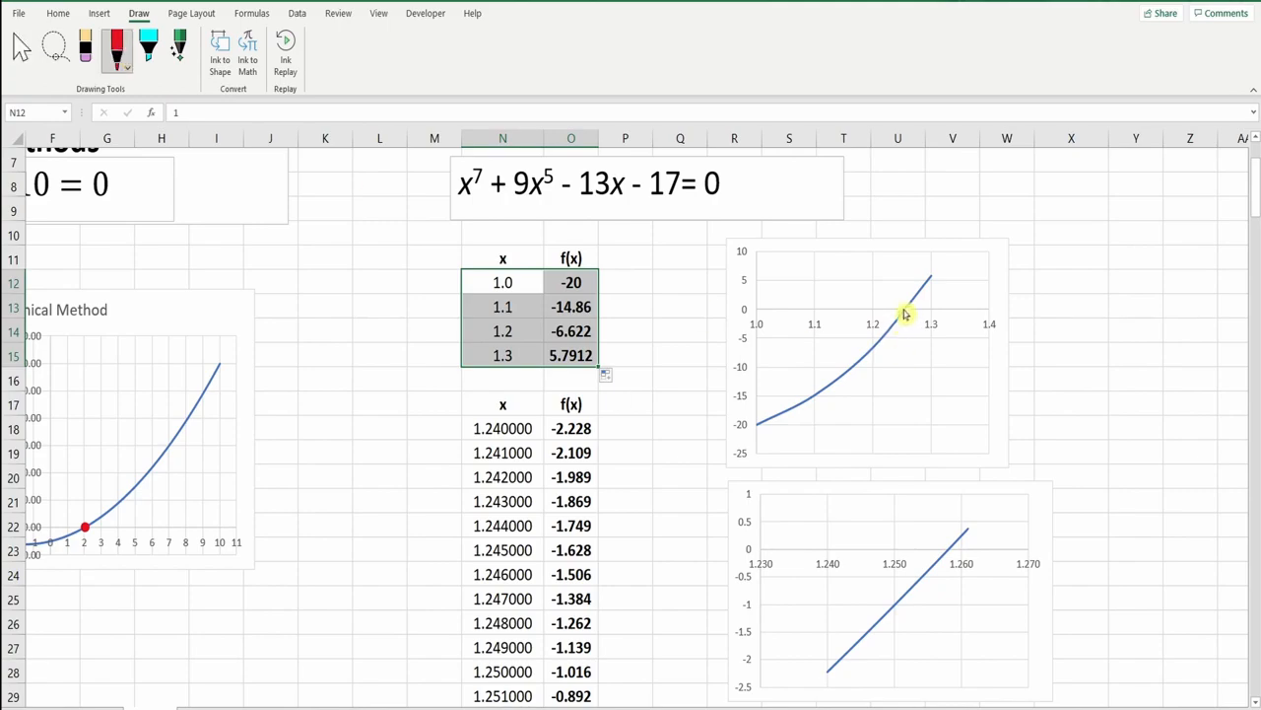
left_click(903, 309)
left_click(21, 49)
Step: Mark the x-axis crossing near 1.258 on the 1.230–1.270 chart with a red pen dot and return to the selection pointer
scroll(762, 425, "down", 2)
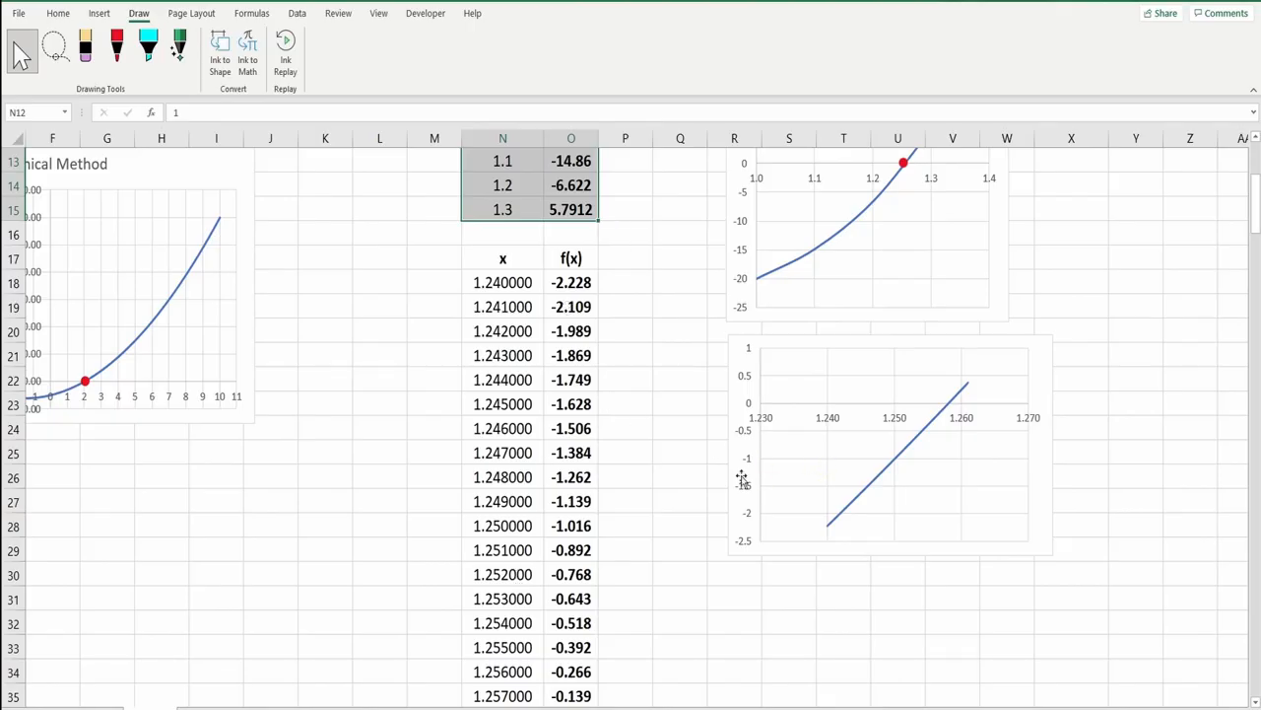
mouse_move(951, 409)
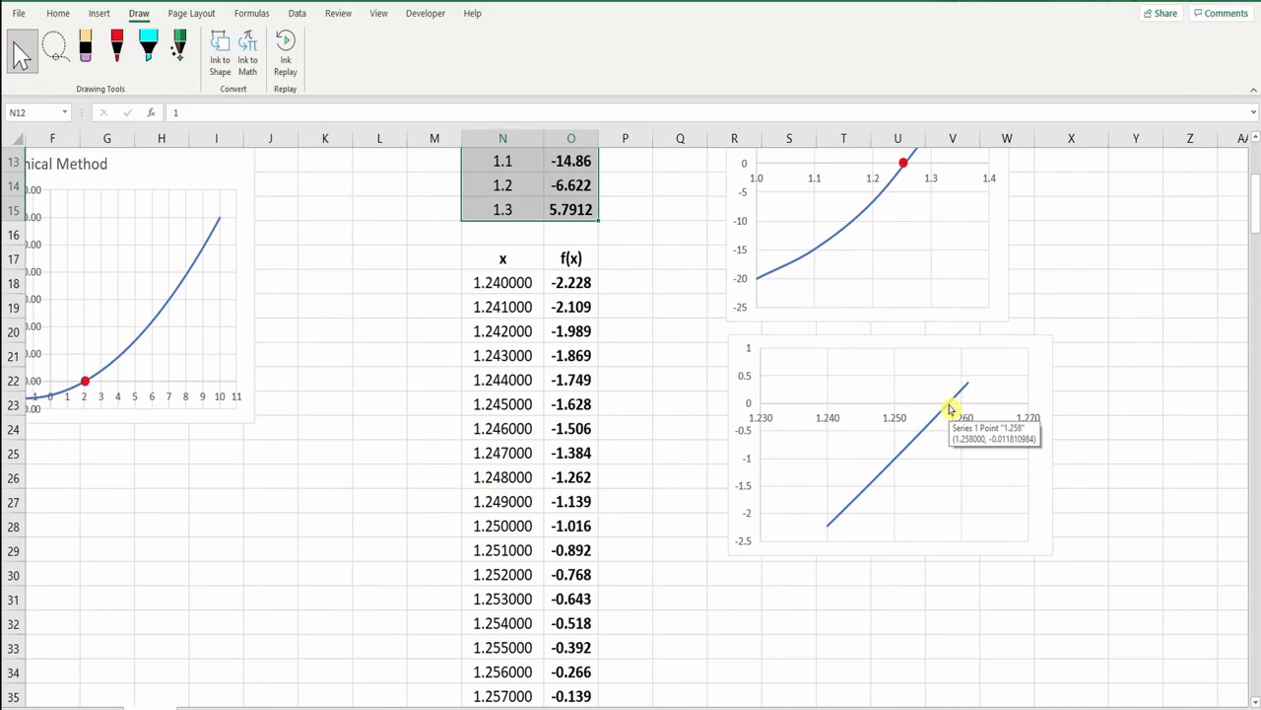
left_click(117, 47)
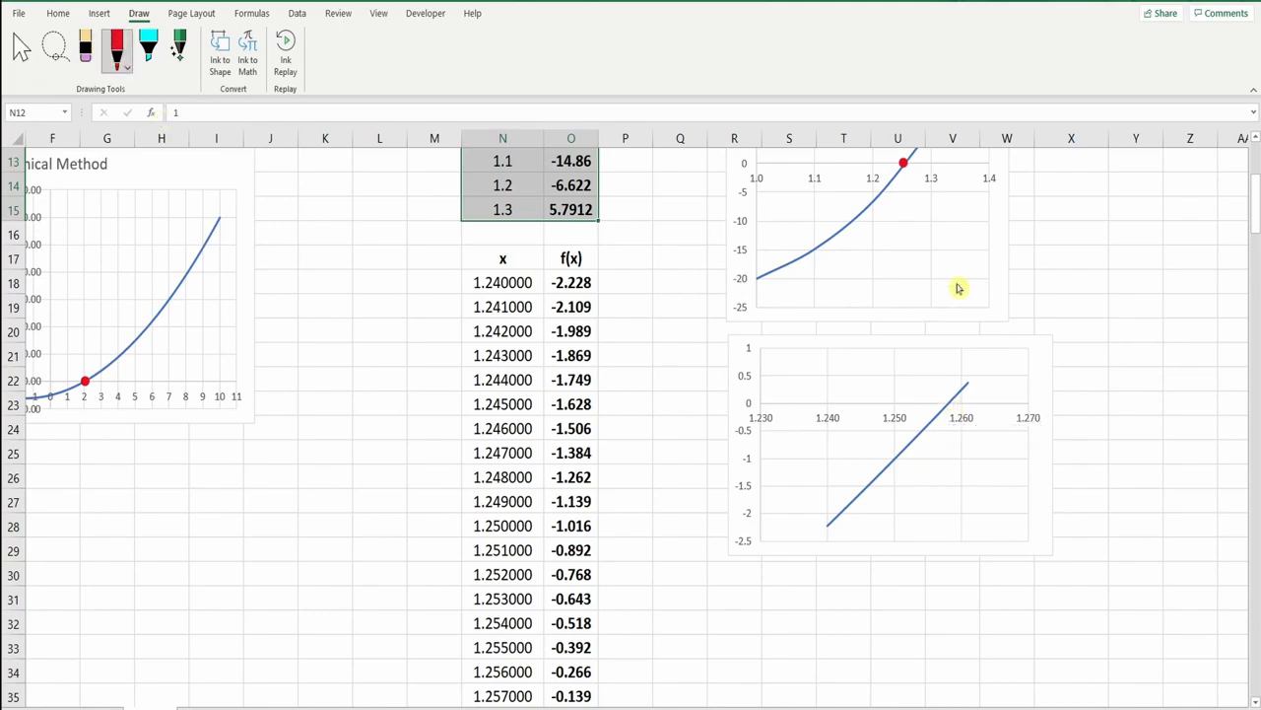
left_click(947, 403)
left_click(21, 48)
Step: Highlight cells N36:O37, the rows for x = 1.258 and 1.259 where f(x) changes sign, with a fill color
scroll(610, 458, "down", 3)
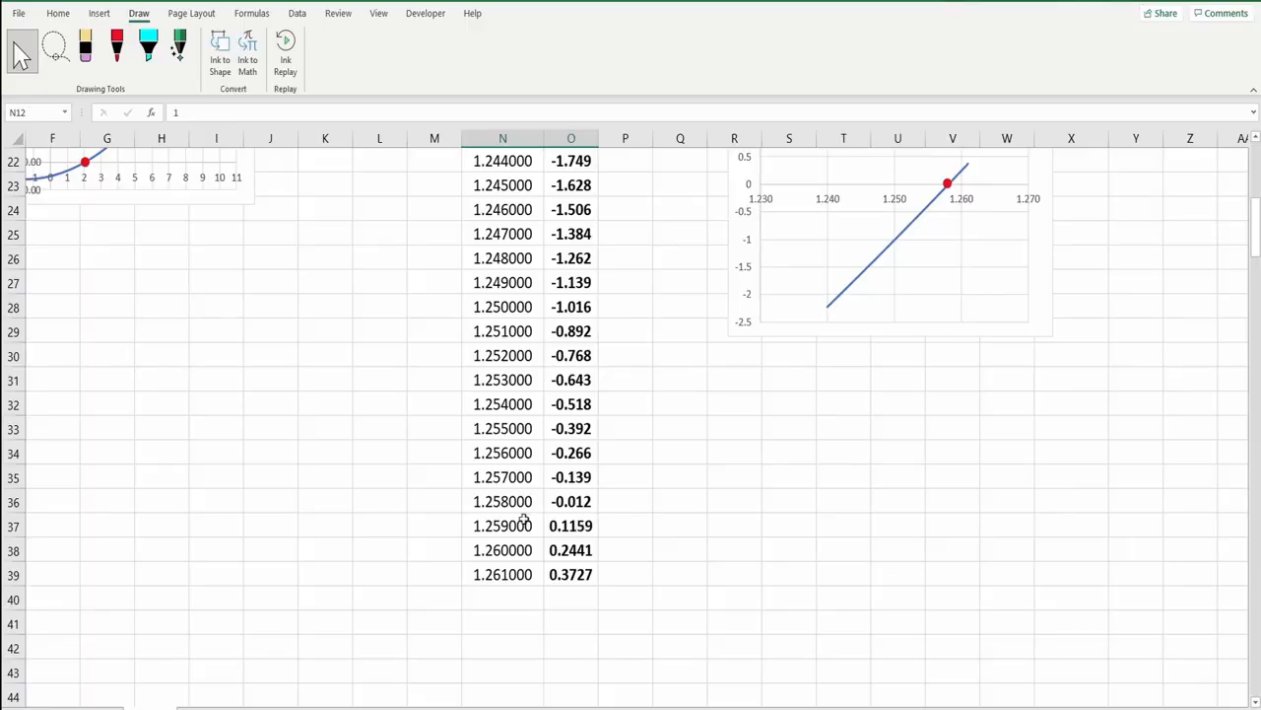
left_click_drag(518, 503, 524, 524)
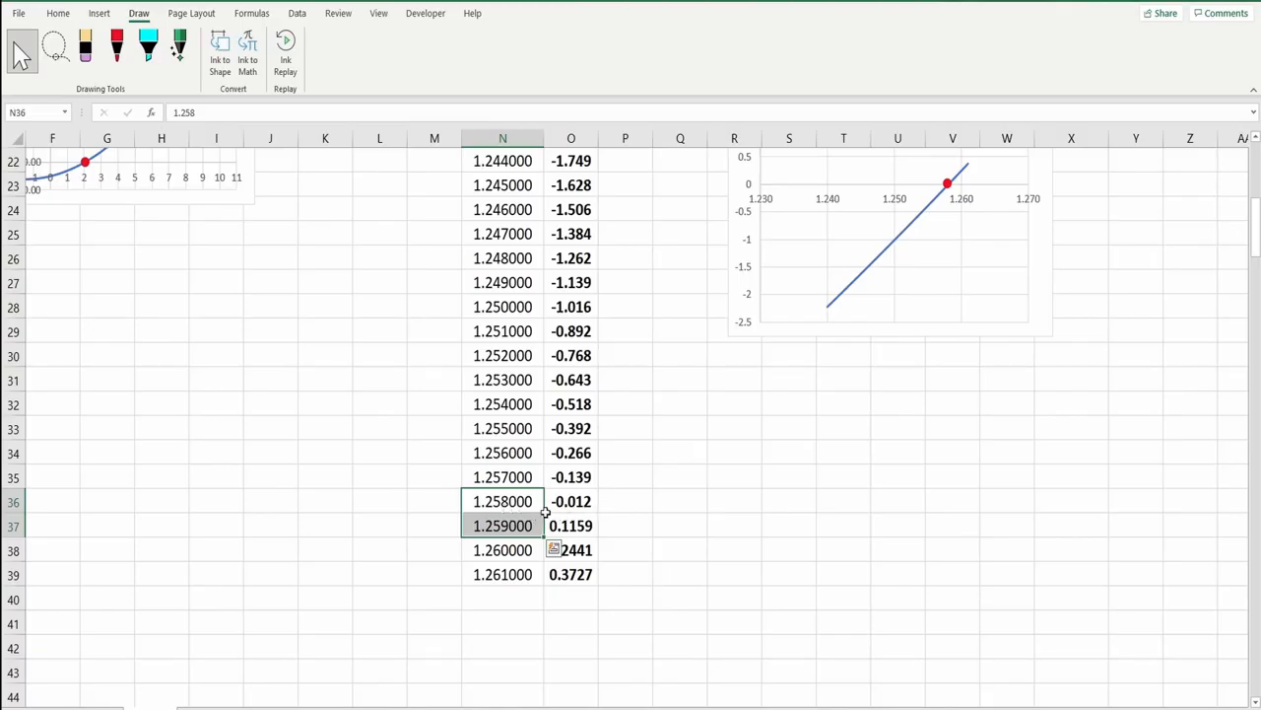
mouse_move(496, 500)
left_mouse_down()
mouse_move(567, 502)
mouse_move(570, 525)
left_mouse_up()
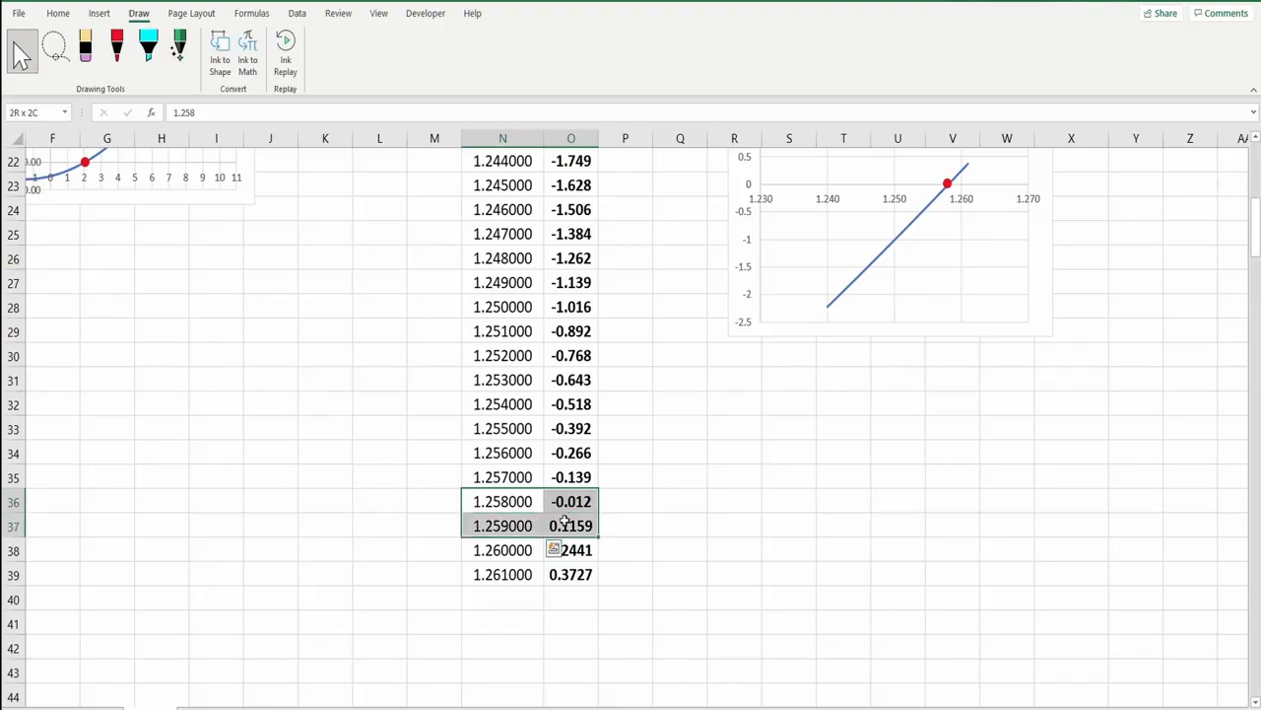
left_click(56, 13)
left_click(219, 67)
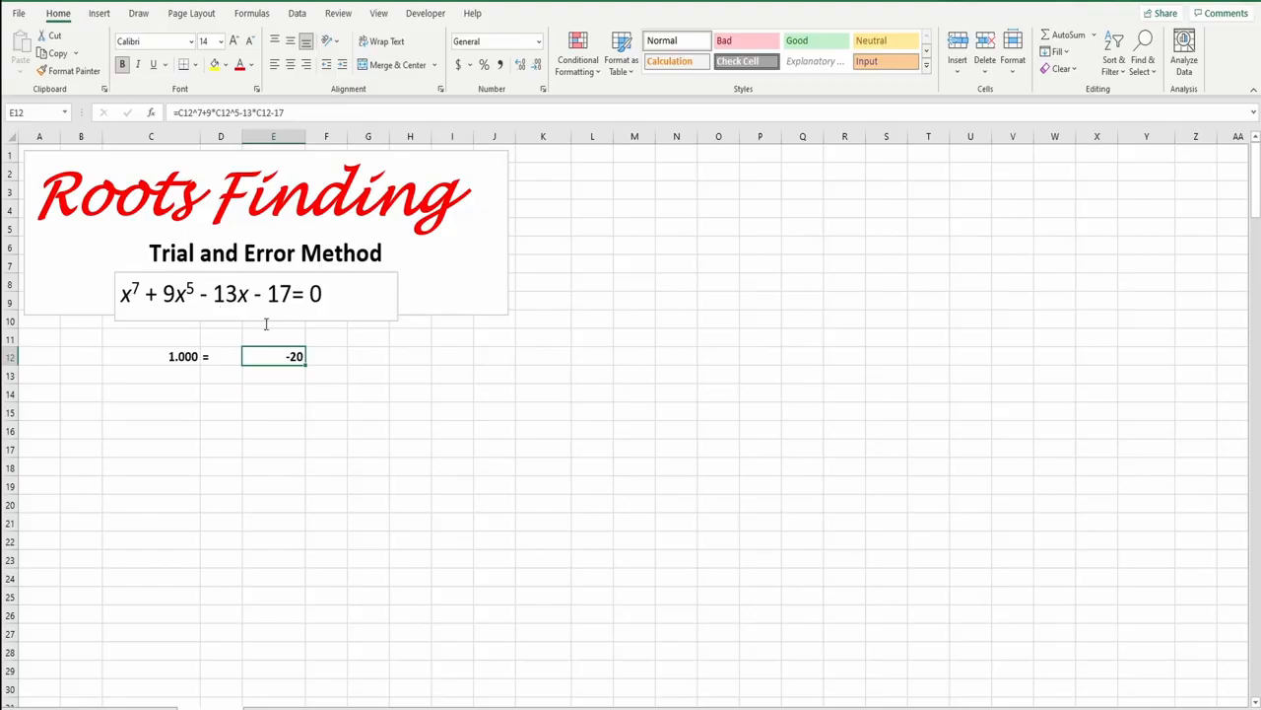
Step: On the Trial and Error Method sheet, examine the formula in E12 and how it refers to the x value in C12
left_click(184, 358)
left_click(268, 359)
double_click(269, 359)
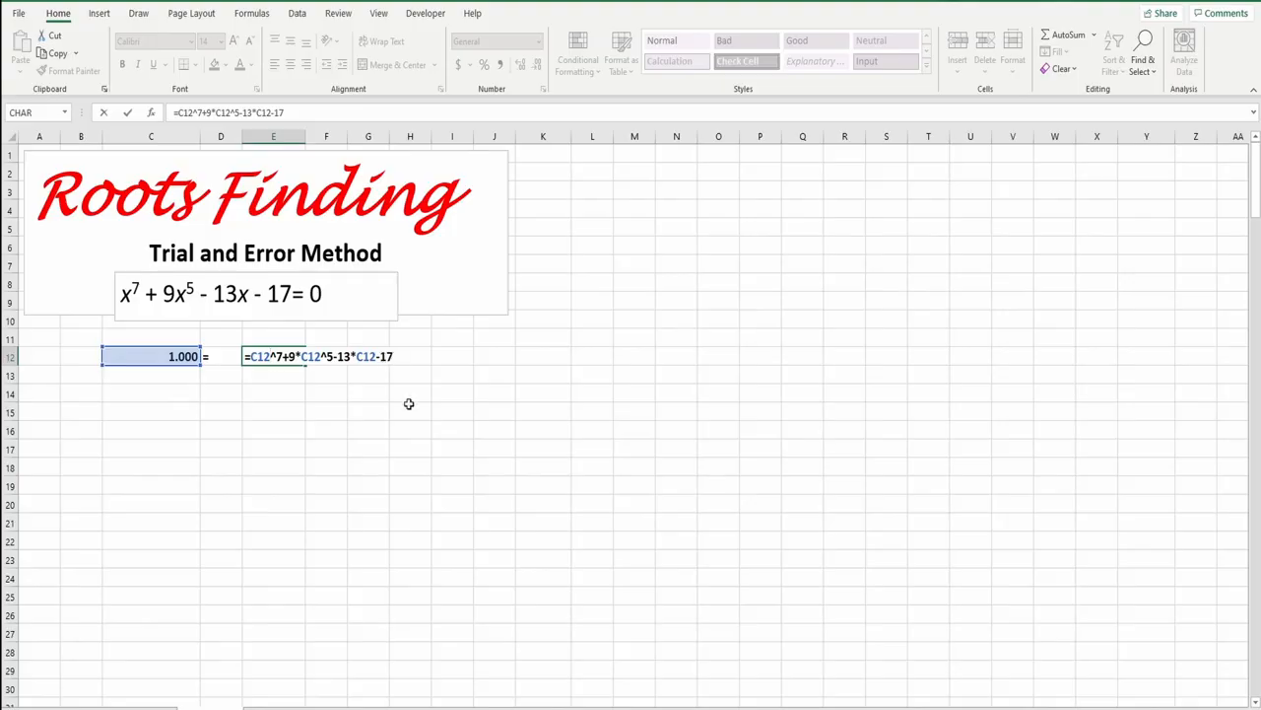
key("ctrl+Return")
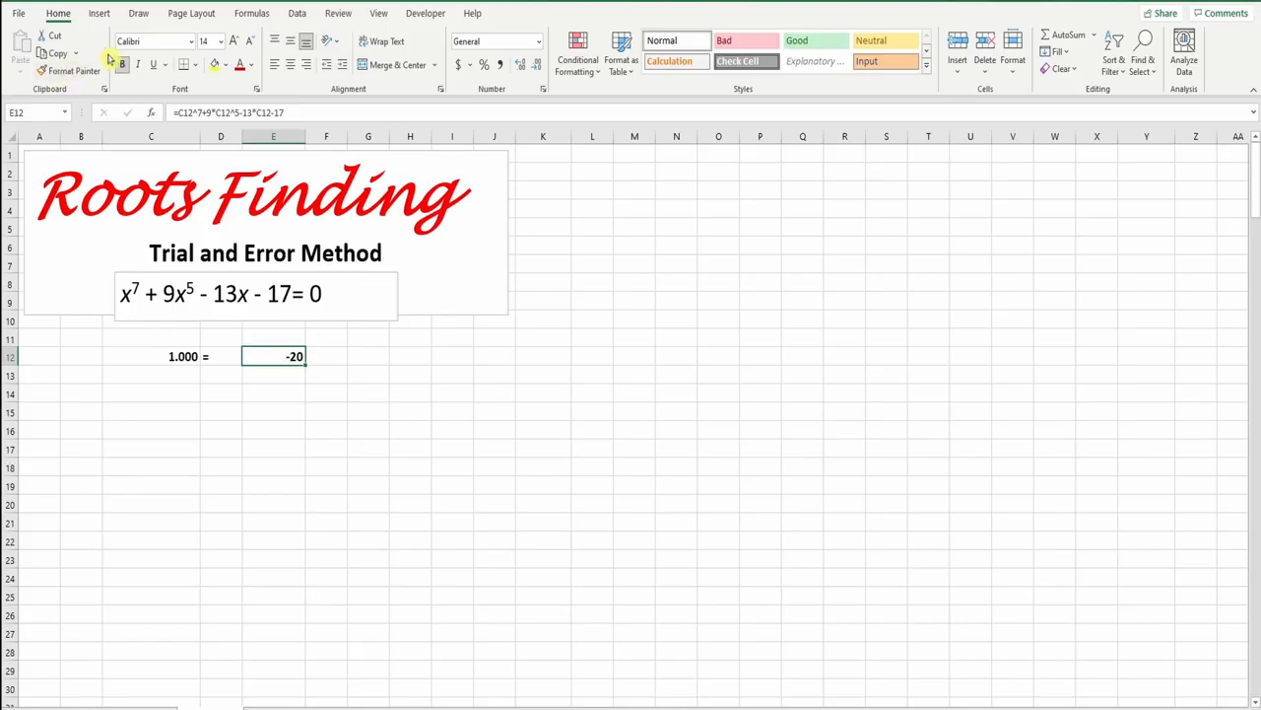
Step: Draw a large filled red pen dot around M12:N13 to represent the root
left_click(139, 15)
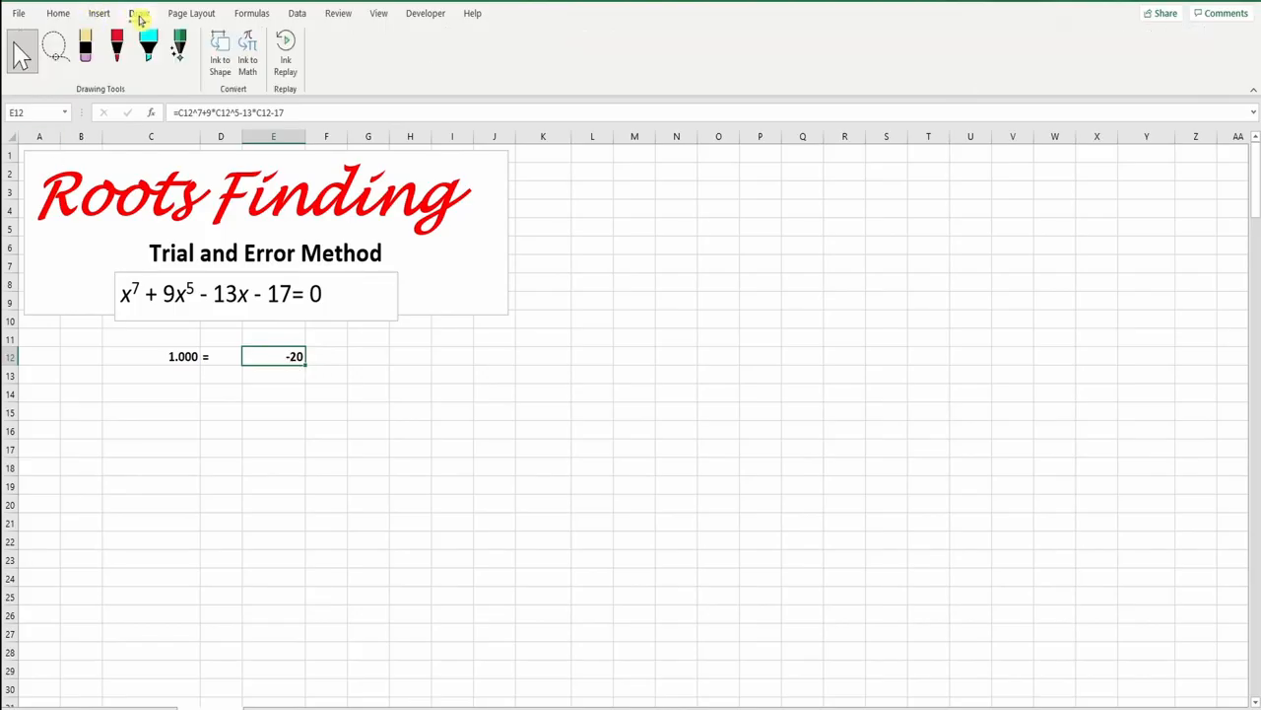
left_click(117, 47)
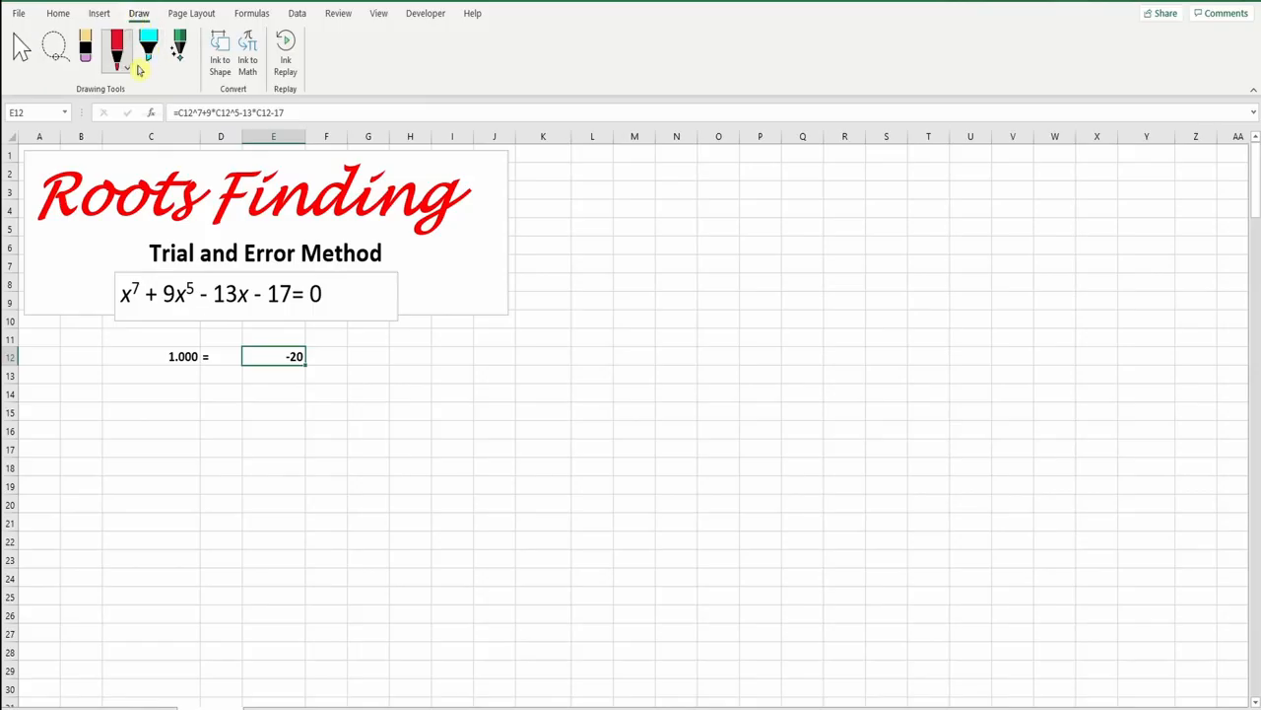
mouse_move(654, 367)
left_mouse_down()
mouse_move(650, 389)
mouse_move(666, 378)
left_mouse_up()
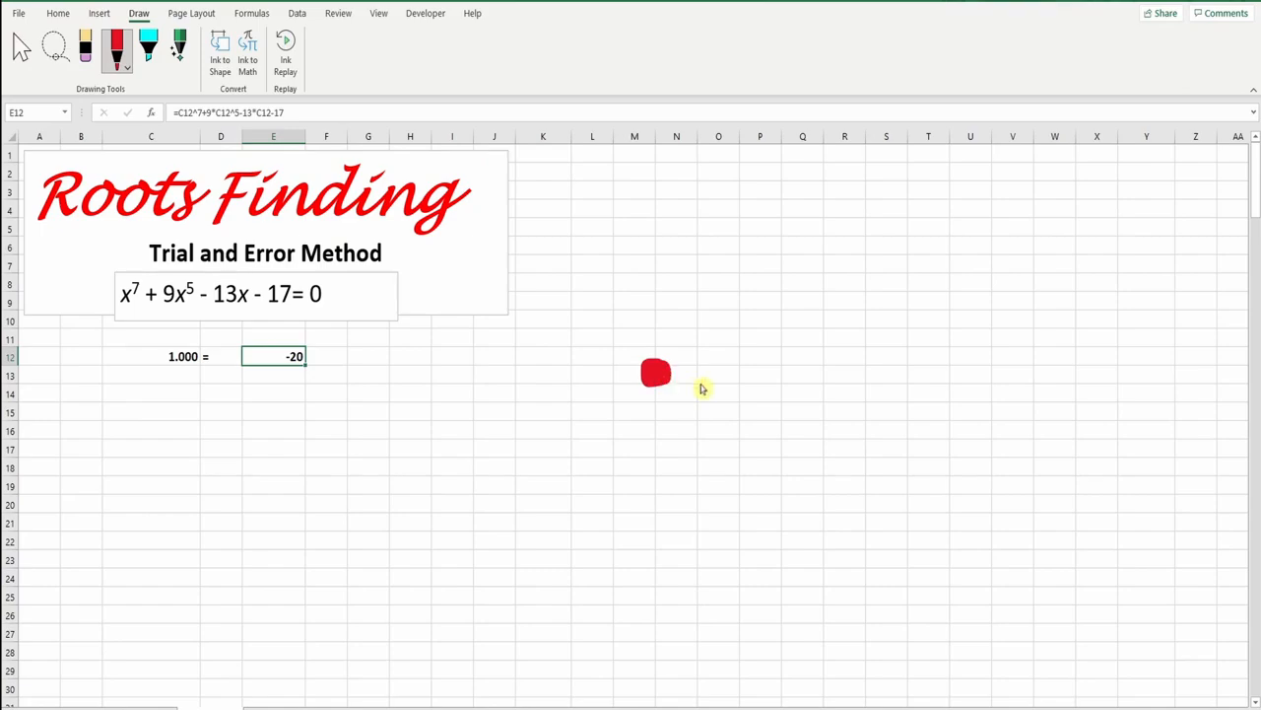
Step: Switch the pen to a thinner green stroke, then draw a dot near P13 and an arrow from it toward the red dot
left_click(126, 67)
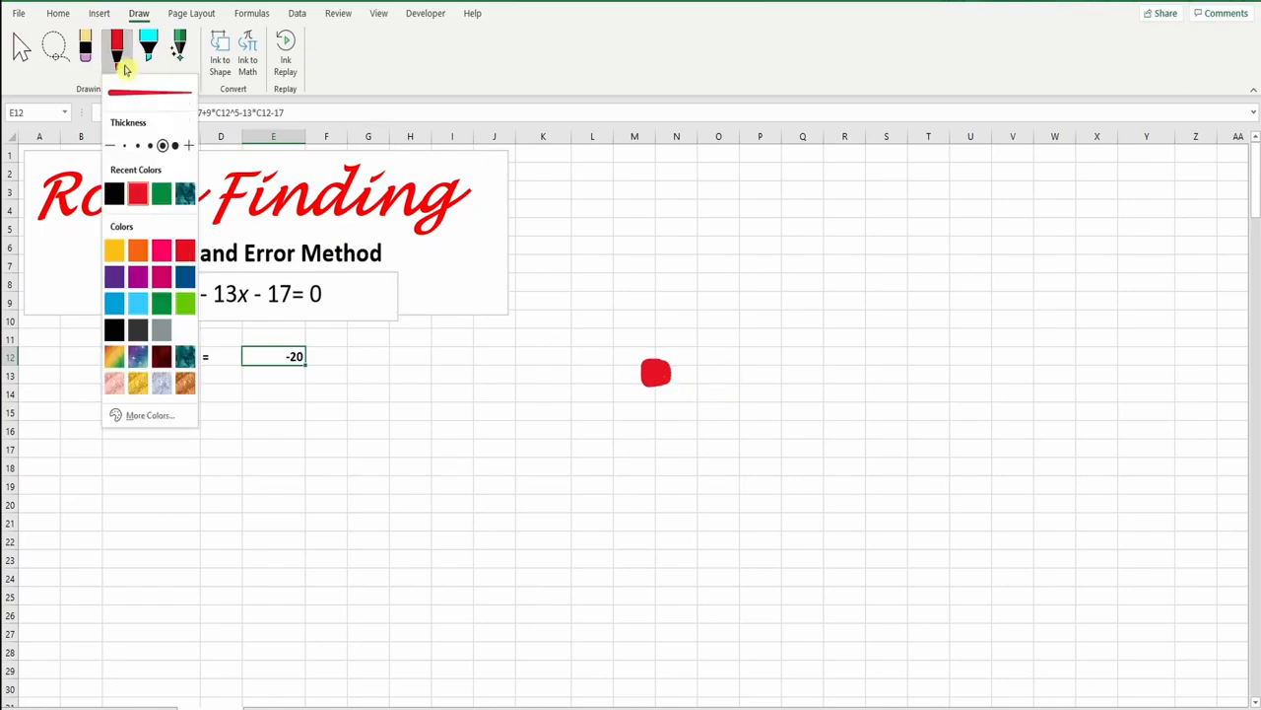
left_click(150, 145)
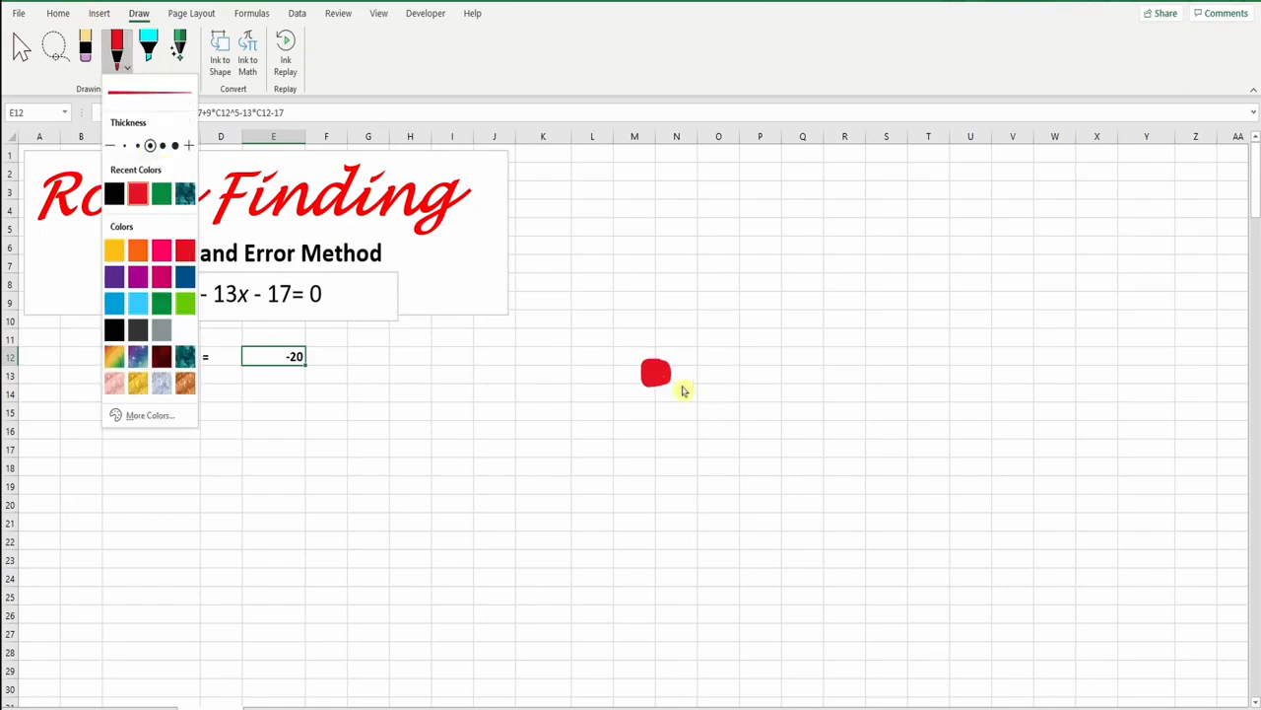
left_click(162, 193)
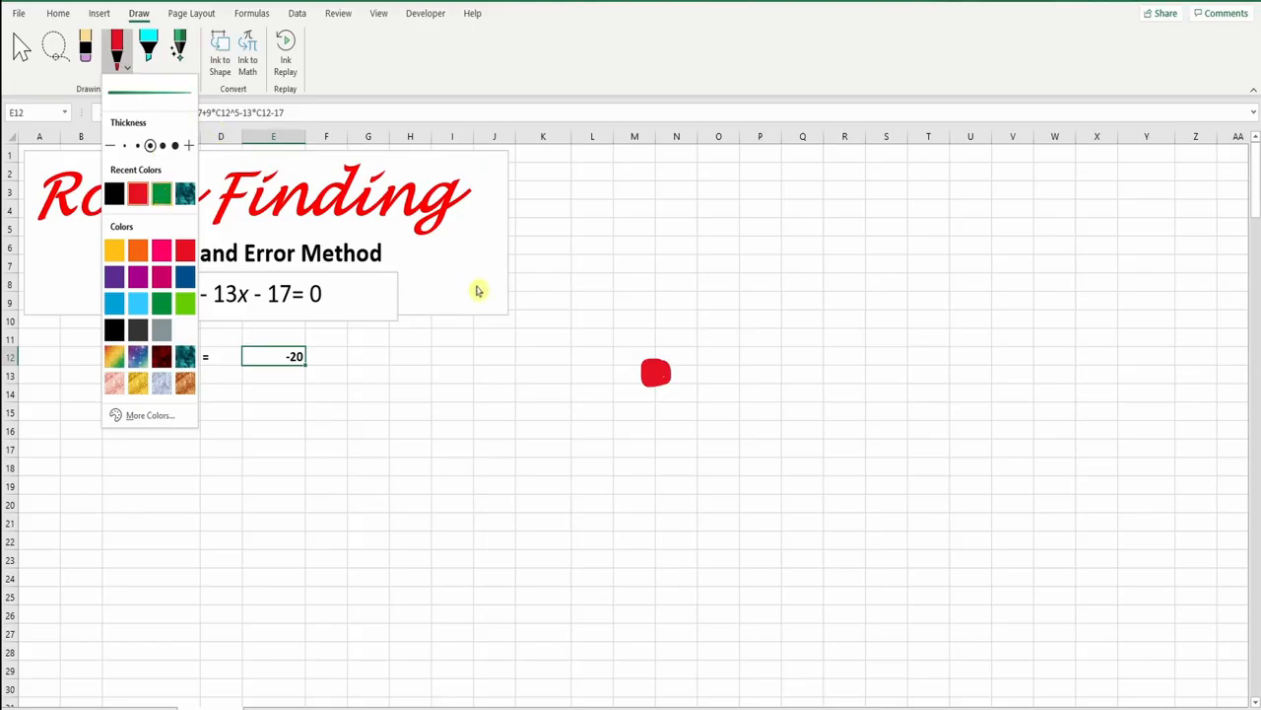
left_click(749, 380)
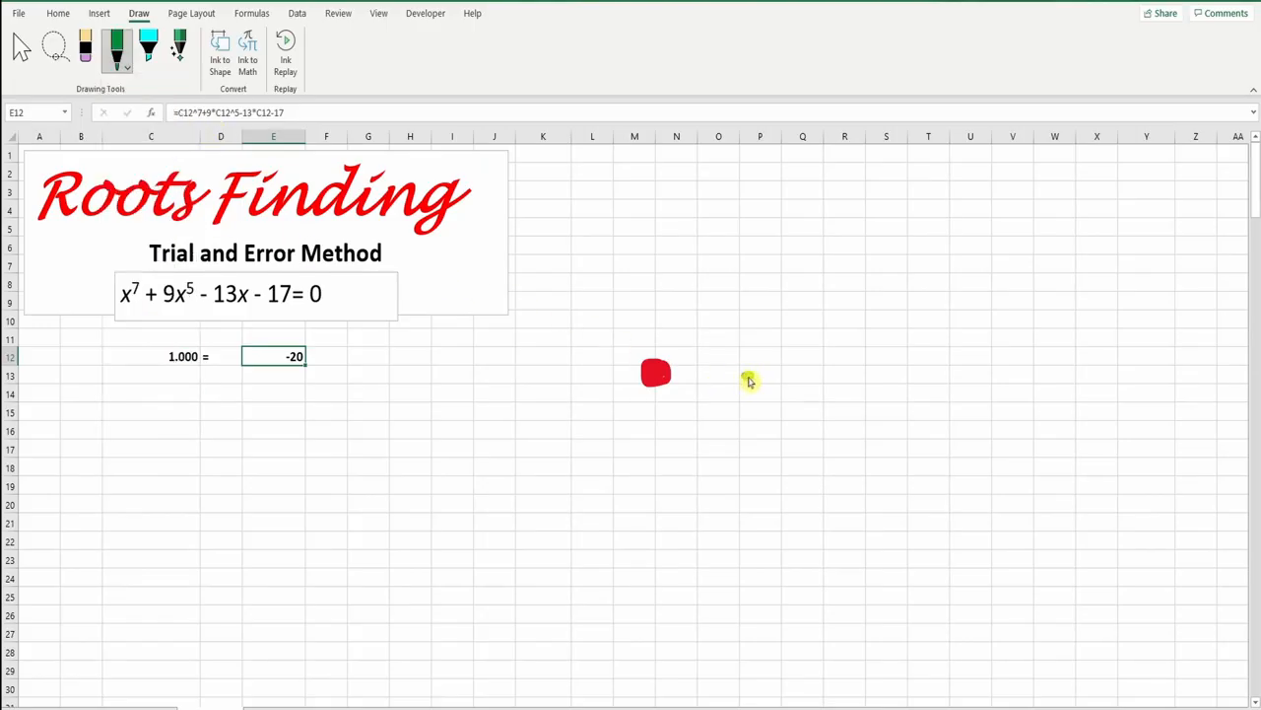
mouse_move(751, 354)
left_mouse_down()
mouse_move(690, 352)
mouse_move(696, 341)
mouse_move(696, 359)
left_mouse_up()
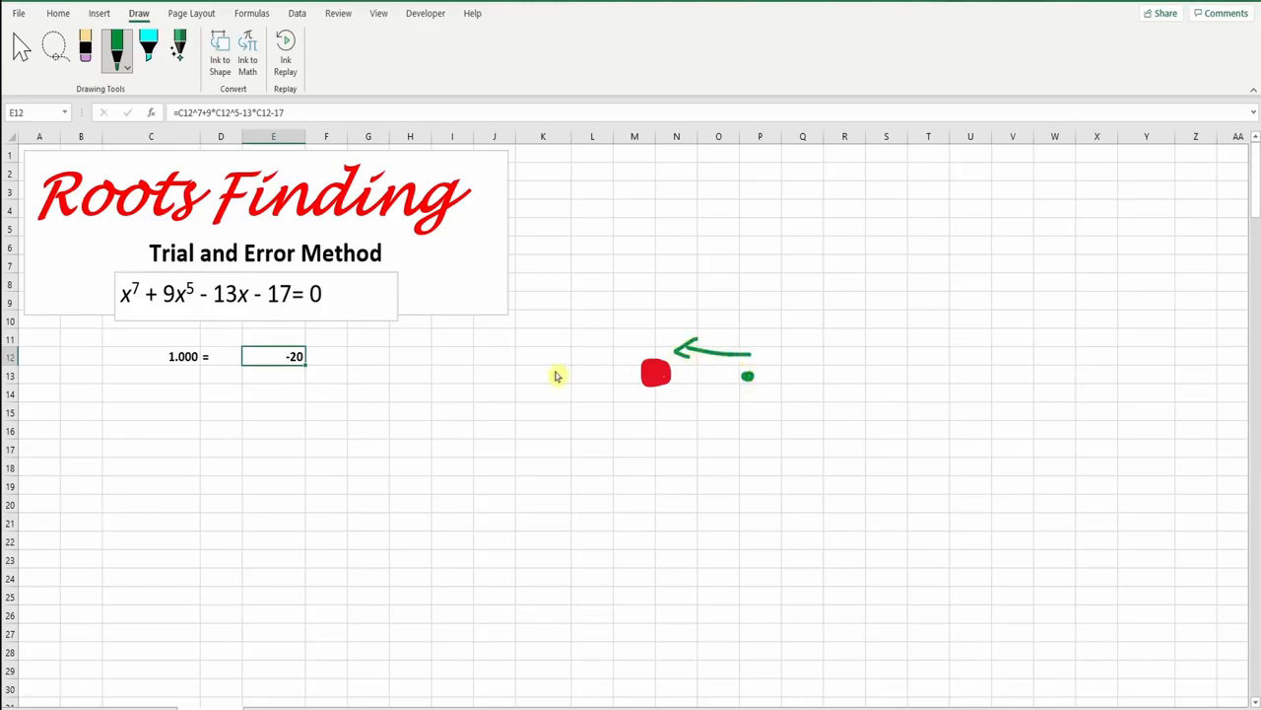
Step: Add a green dot near K13 with an arrow toward the red dot, label the two sides minus and plus, and return to the selection pointer
left_click_drag(557, 367, 558, 379)
mouse_move(741, 410)
left_mouse_down()
mouse_move(763, 410)
mouse_move(752, 422)
left_mouse_up()
left_click_drag(554, 411, 564, 411)
left_click_drag(560, 347, 621, 357)
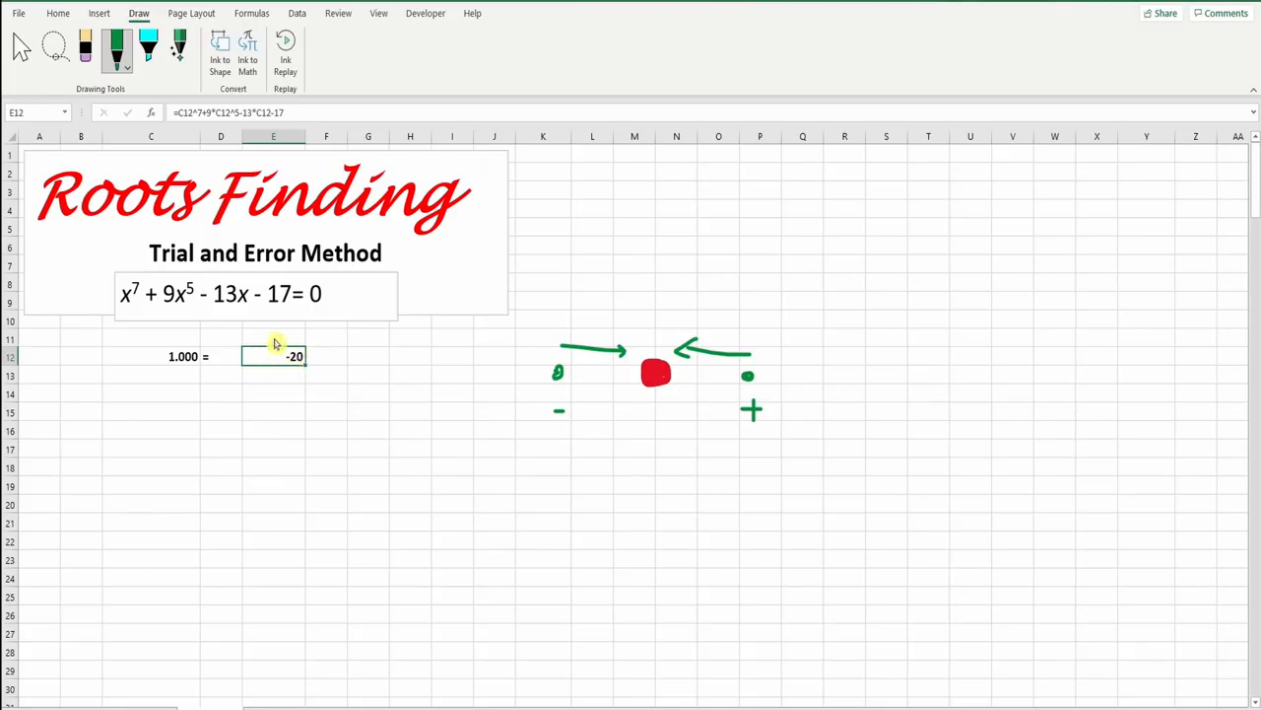
left_click(19, 51)
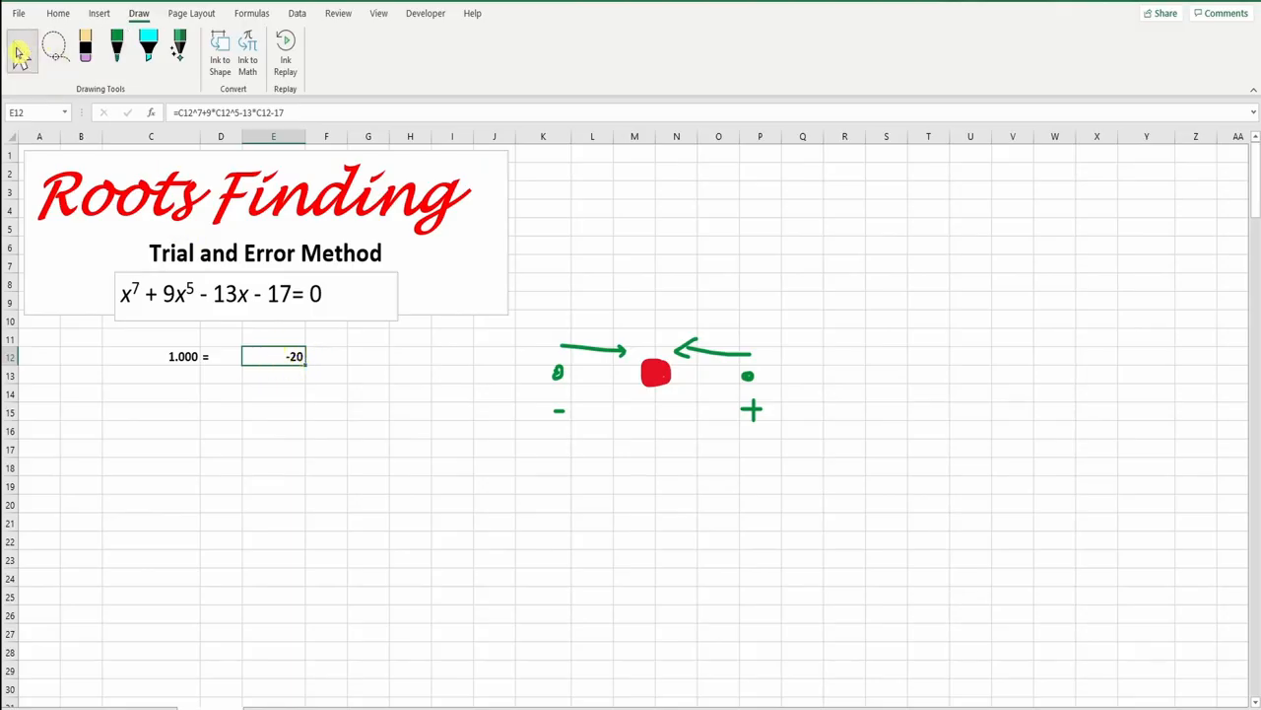
Step: Set the trial x value in C12 to 1.5
left_click(183, 357)
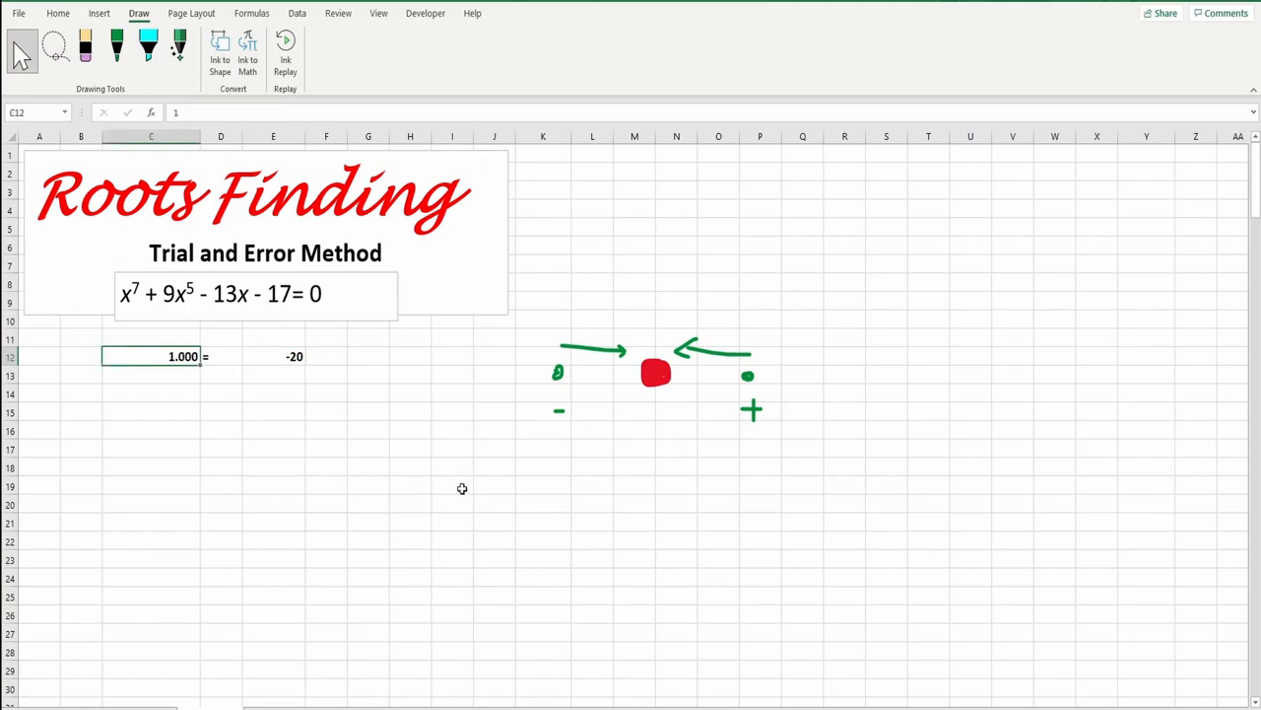
key("F2")
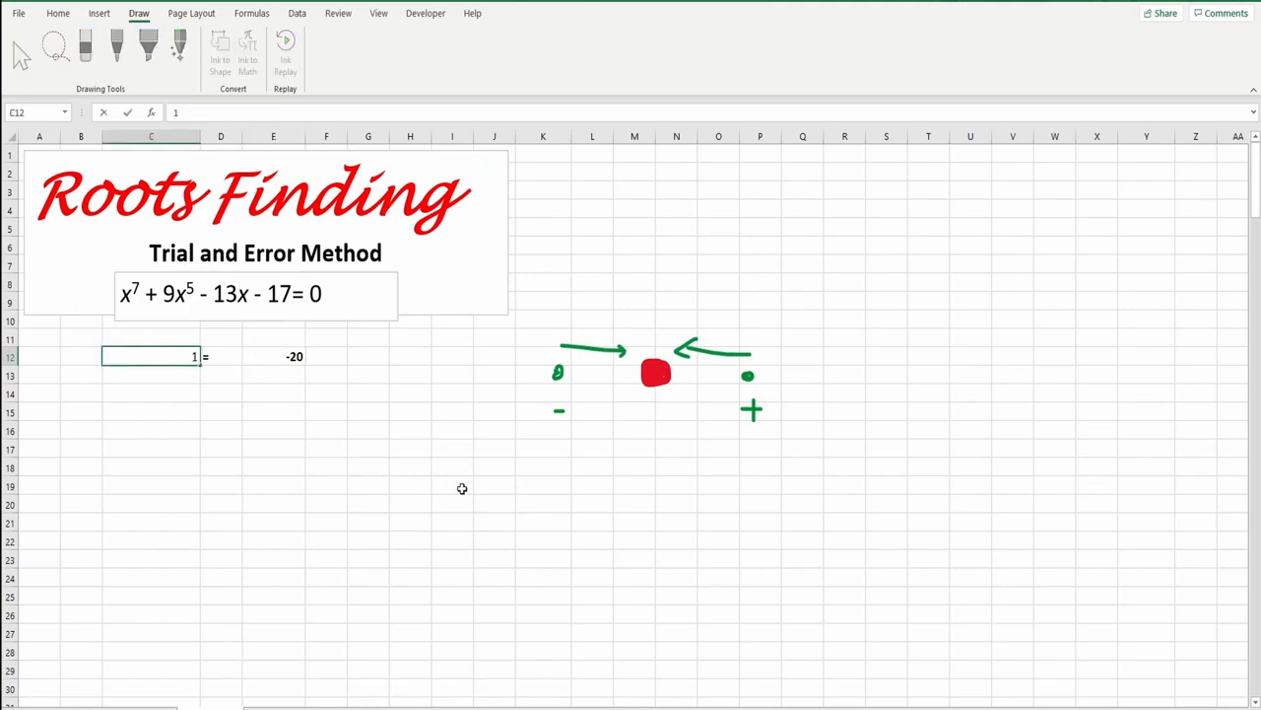
type(".5")
key("Return")
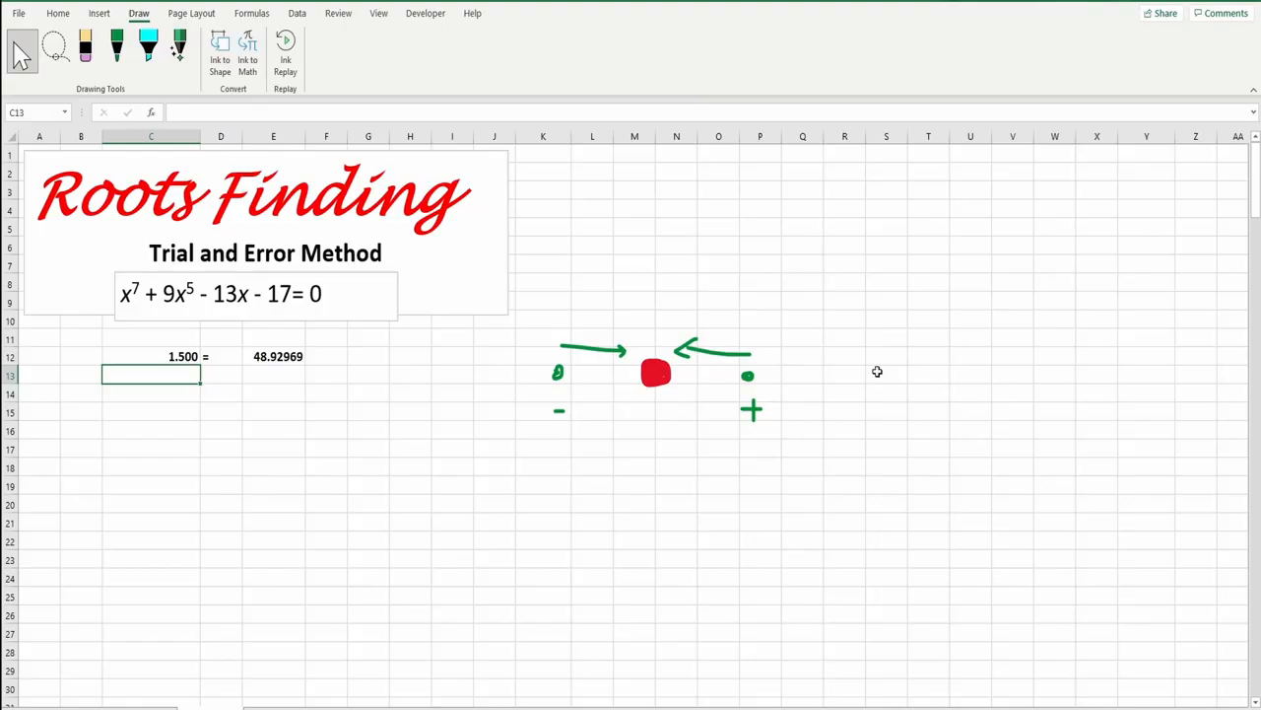
Step: Try x = 1.3 in C12, followed by x = 1.2
left_click(174, 358)
type("1")
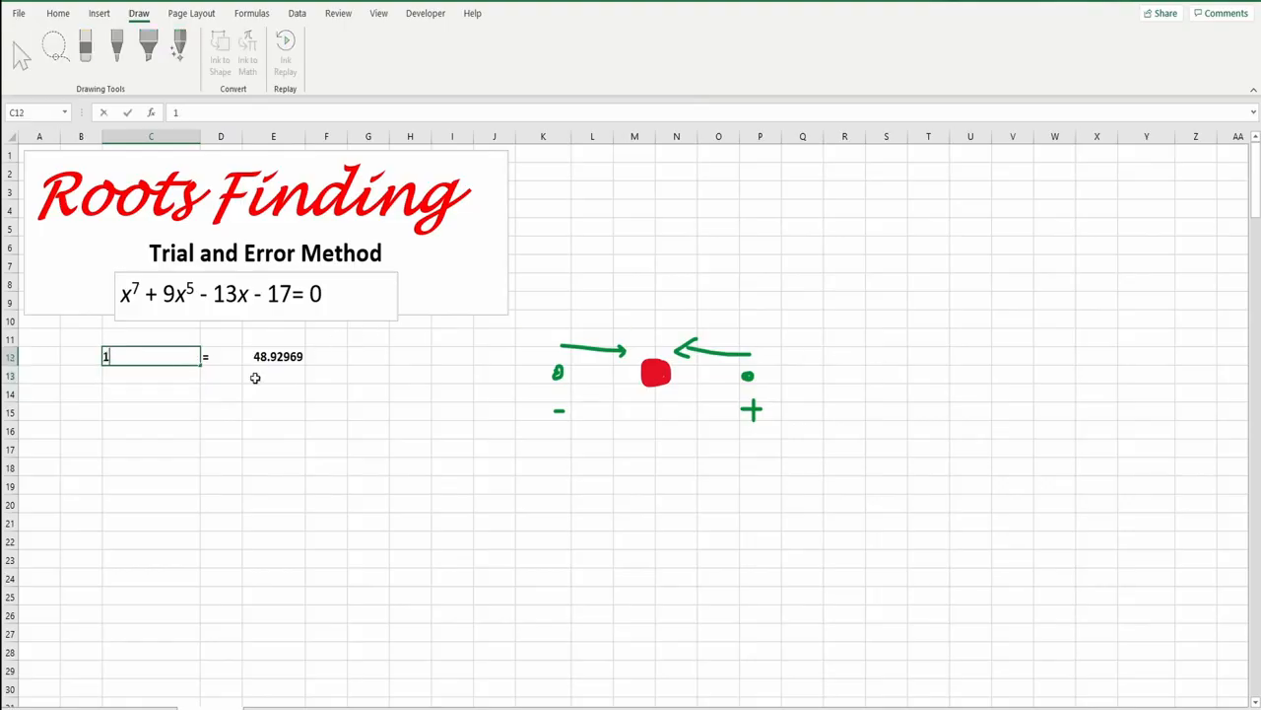
type(".3")
key("Return")
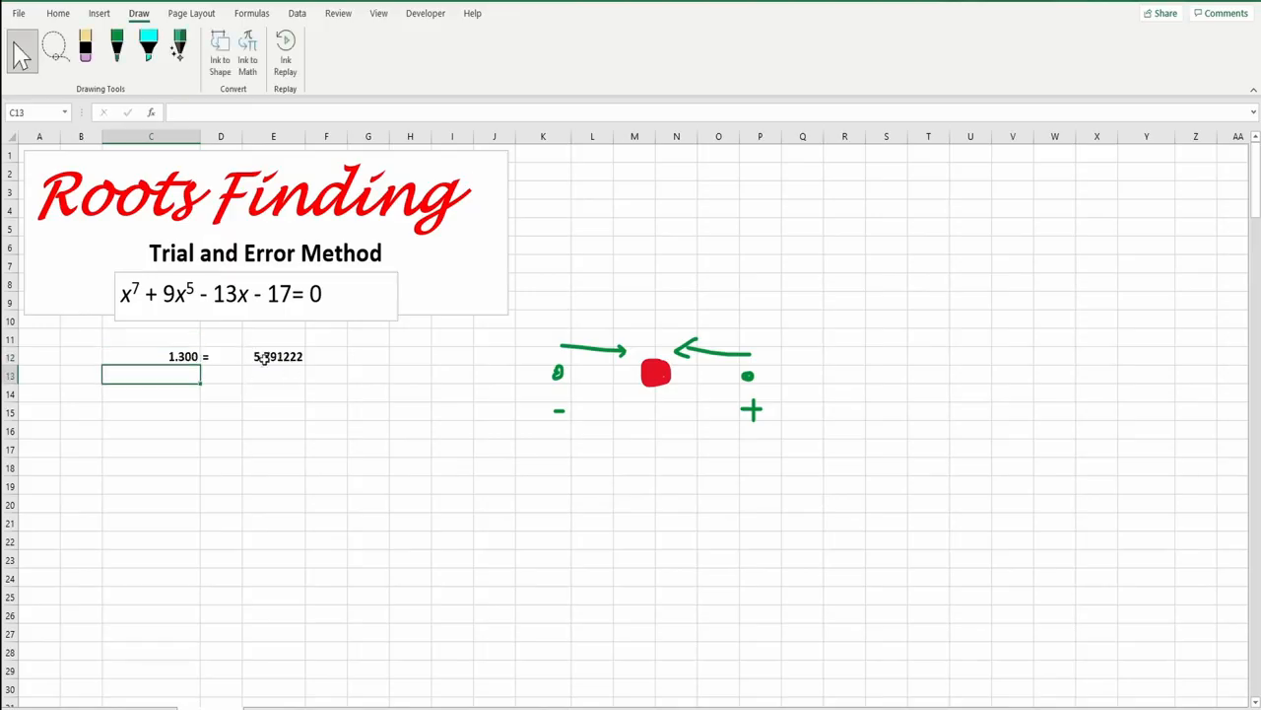
left_click(177, 356)
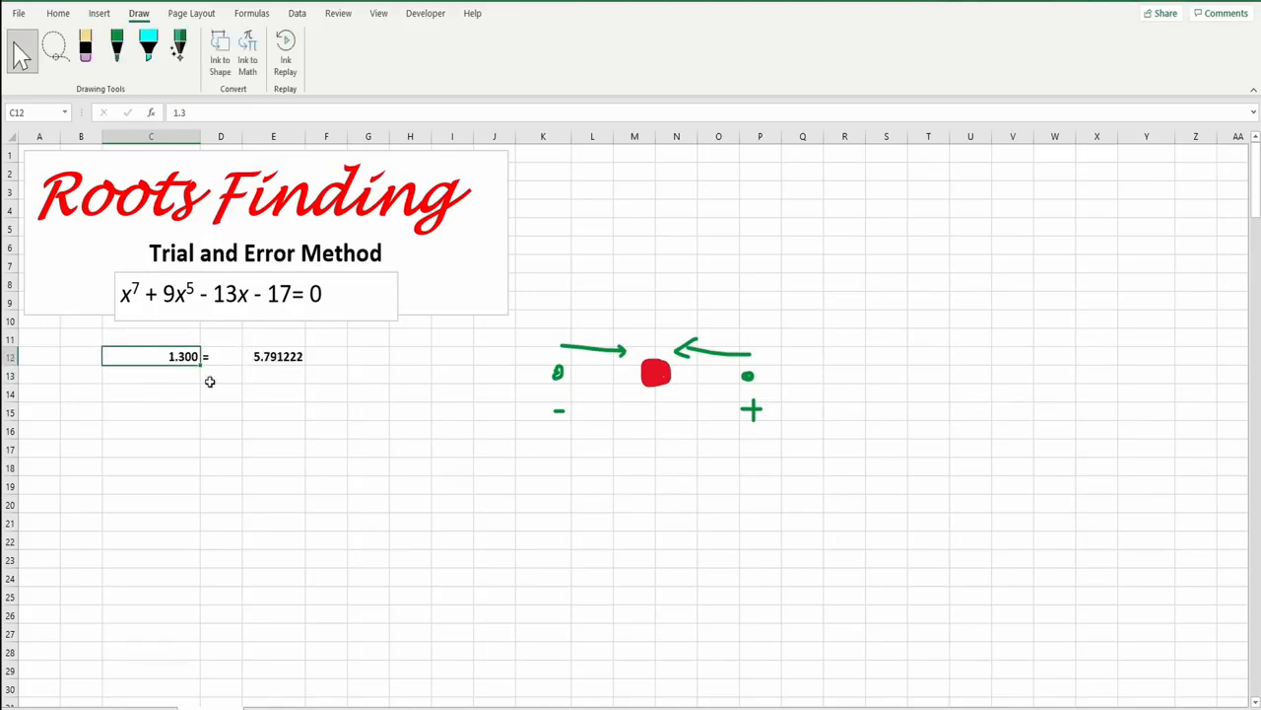
type("1.2")
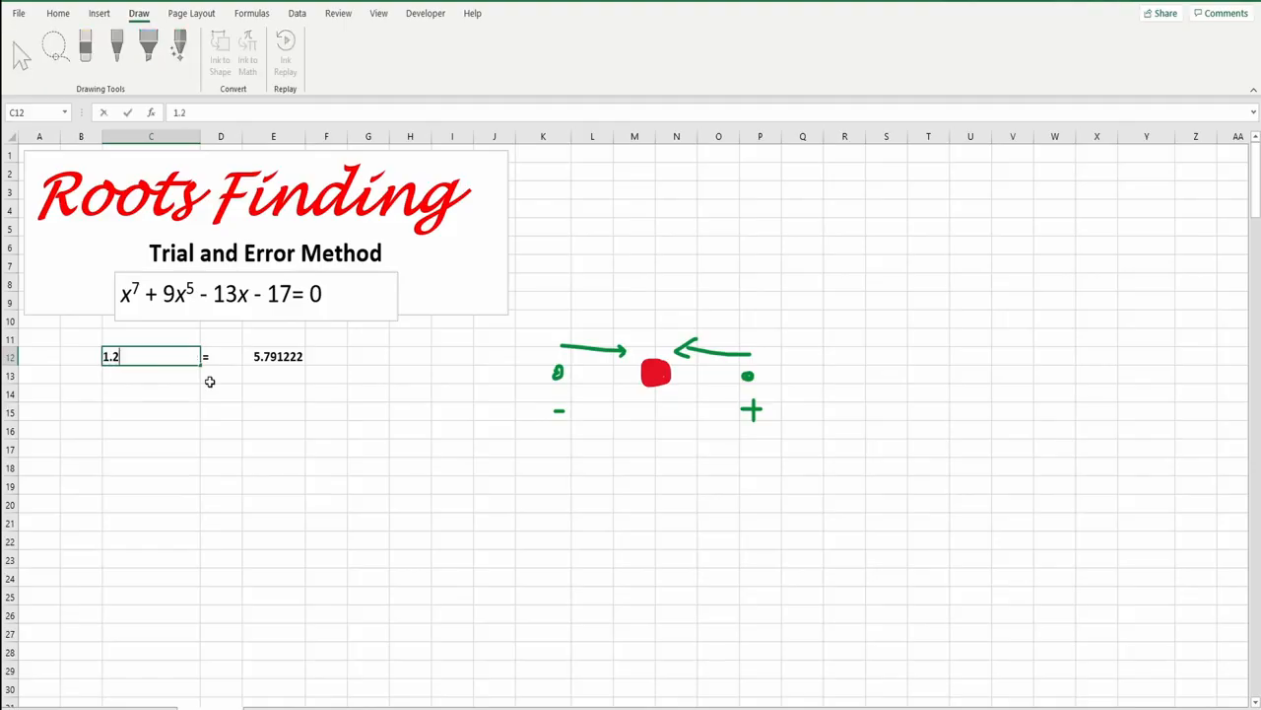
key("Return")
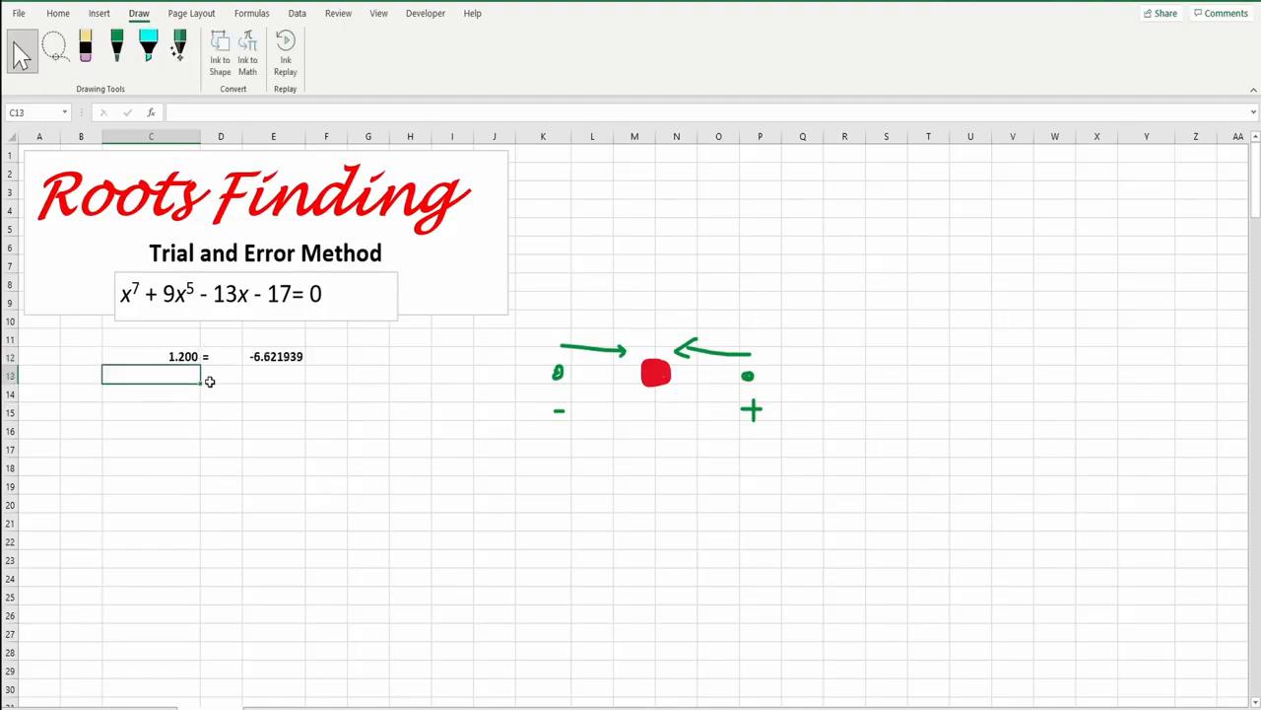
Step: Narrow the trial x value in C12 by entering 1.25 and then 1.255
left_click(190, 356)
type("1")
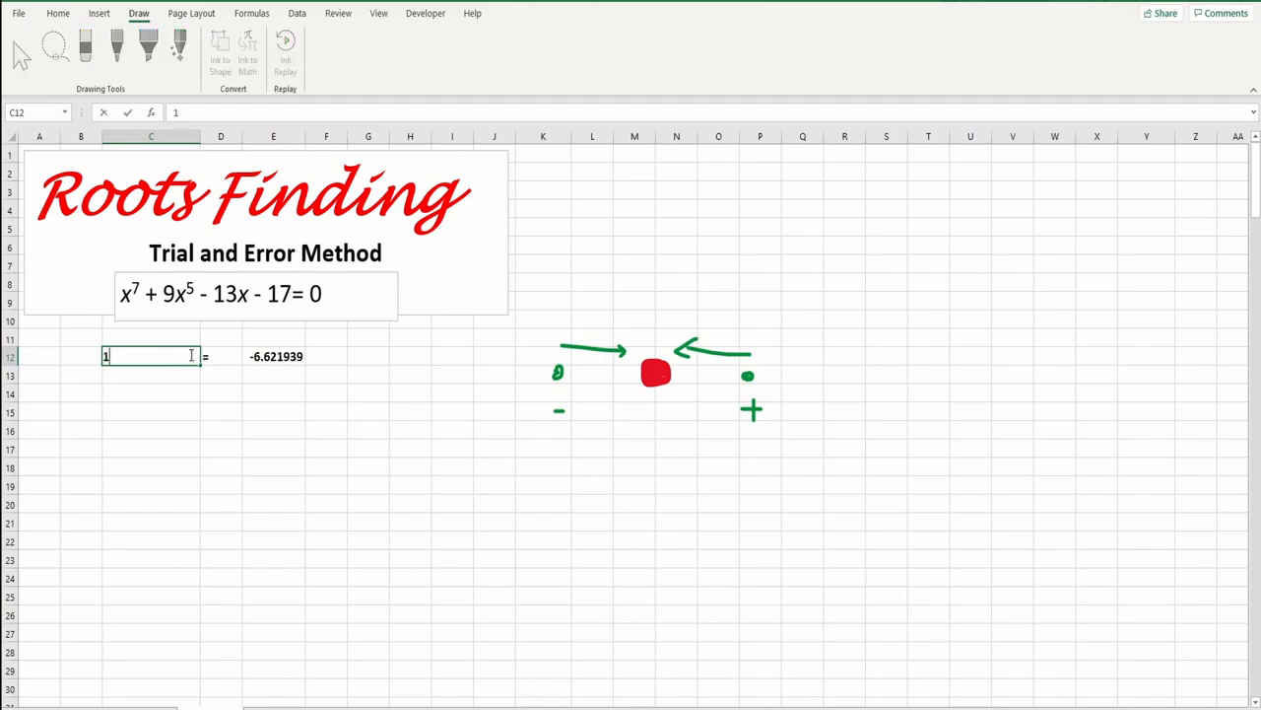
type(".25")
key("Return")
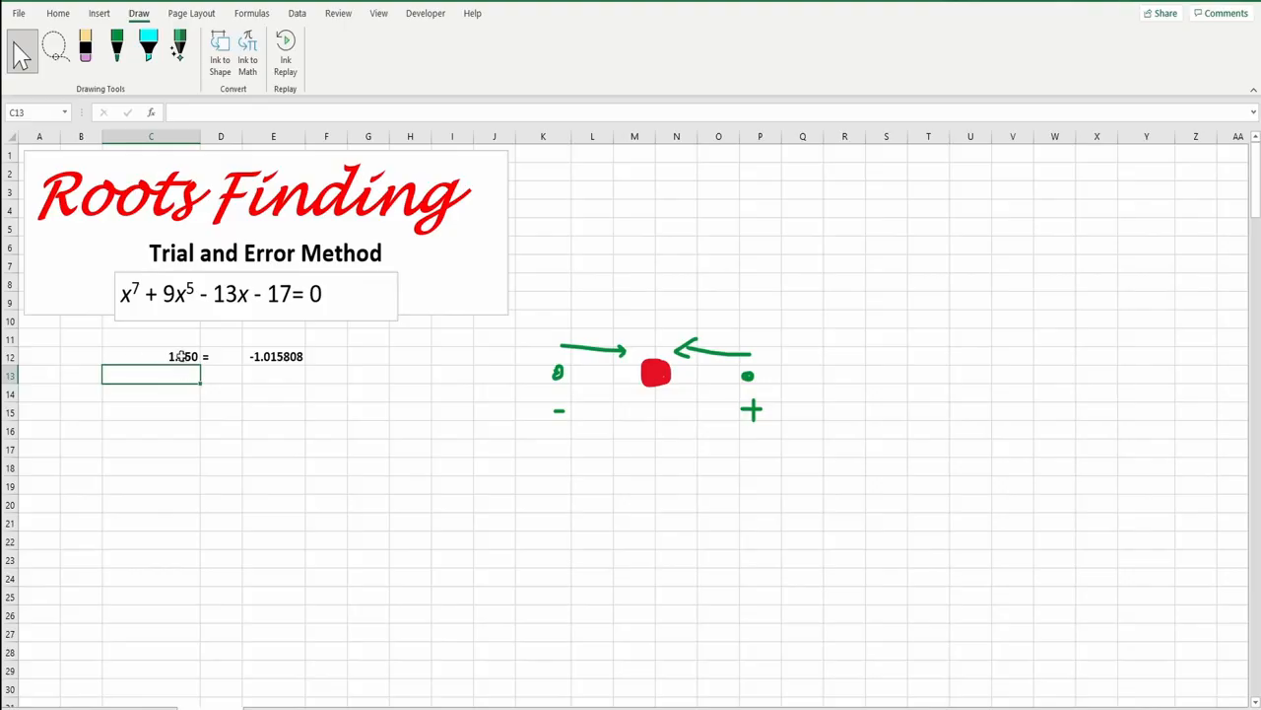
left_click(183, 356)
type("1.")
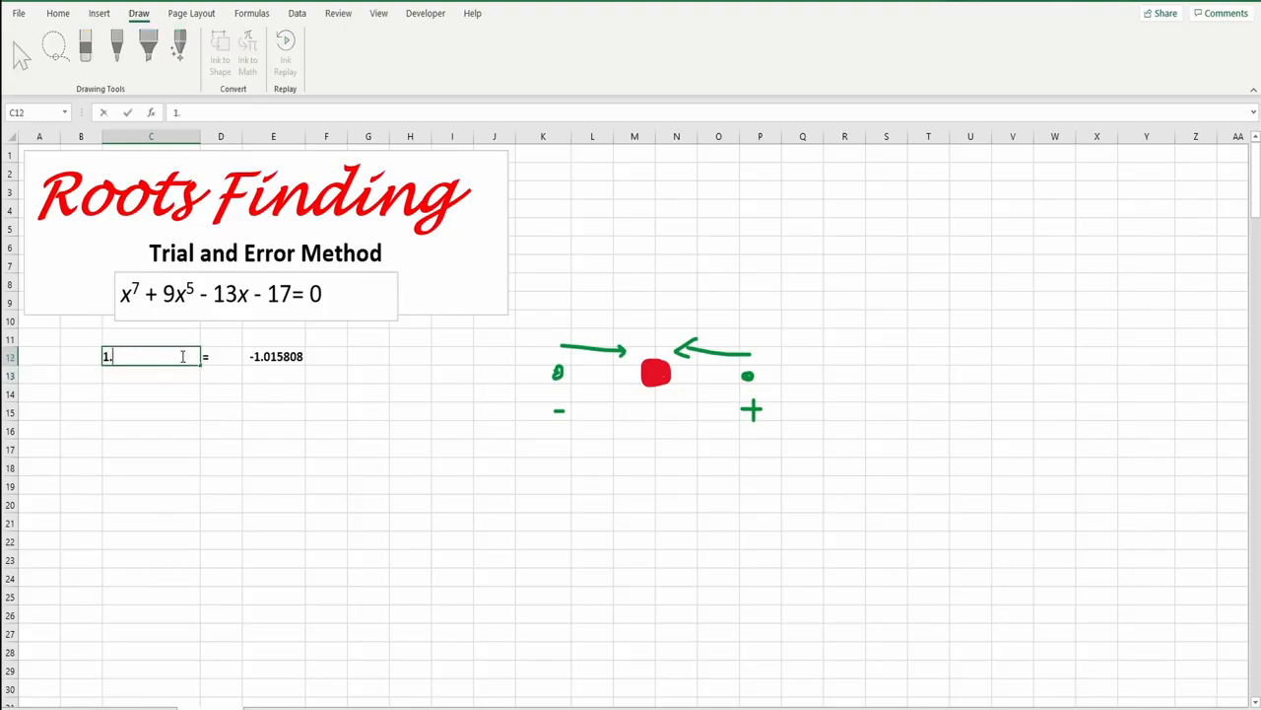
type("255")
key("Return")
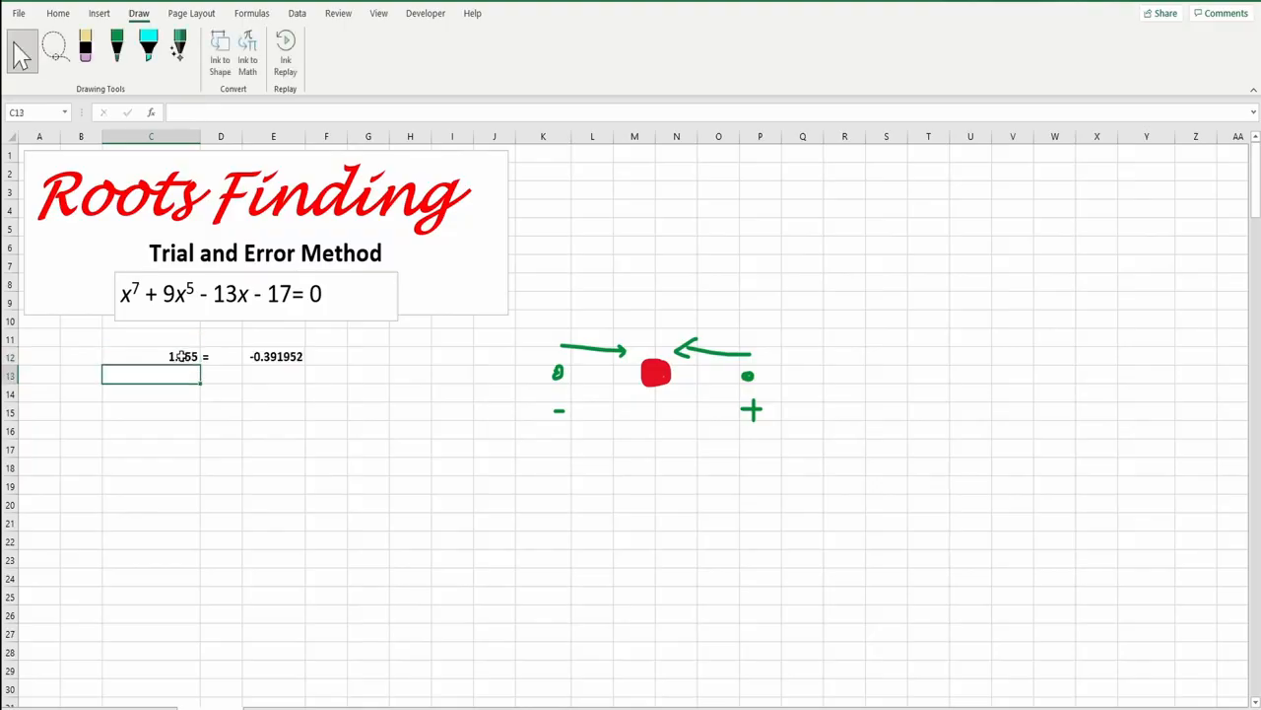
Step: Test x = 1.258 and then x = 1.259 in C12 to bracket the root
left_click(191, 359)
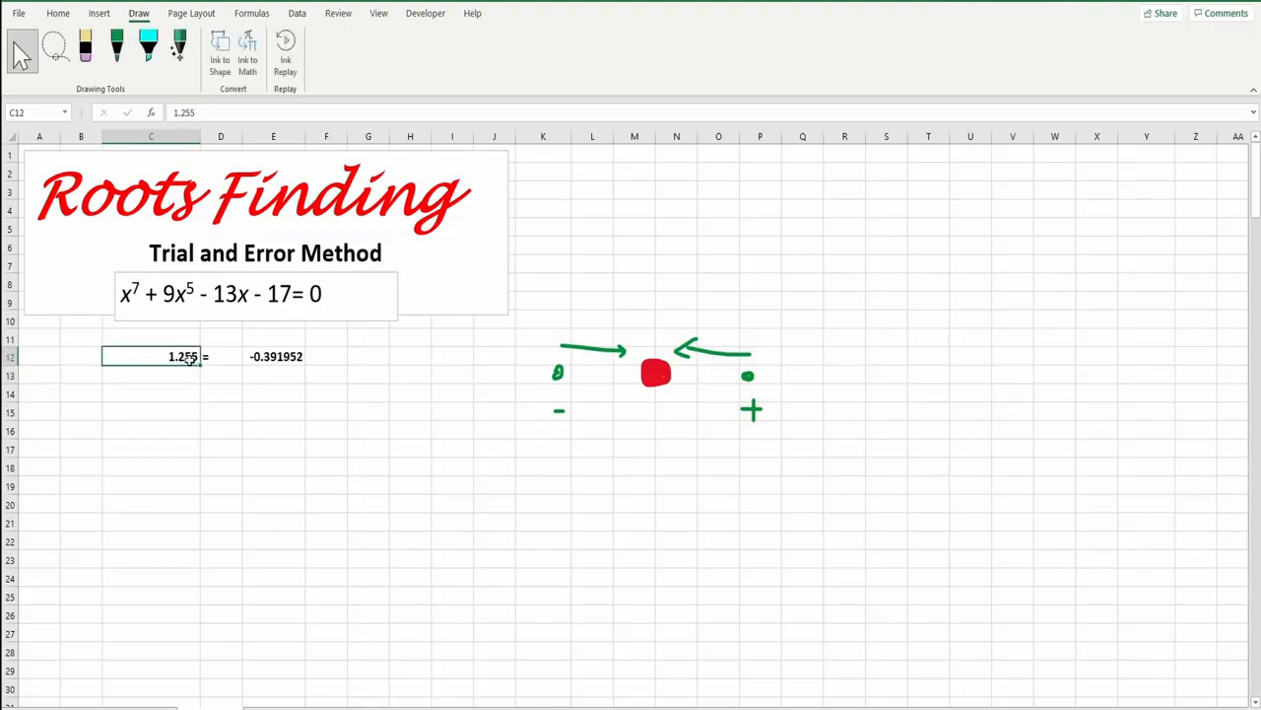
type("1.258")
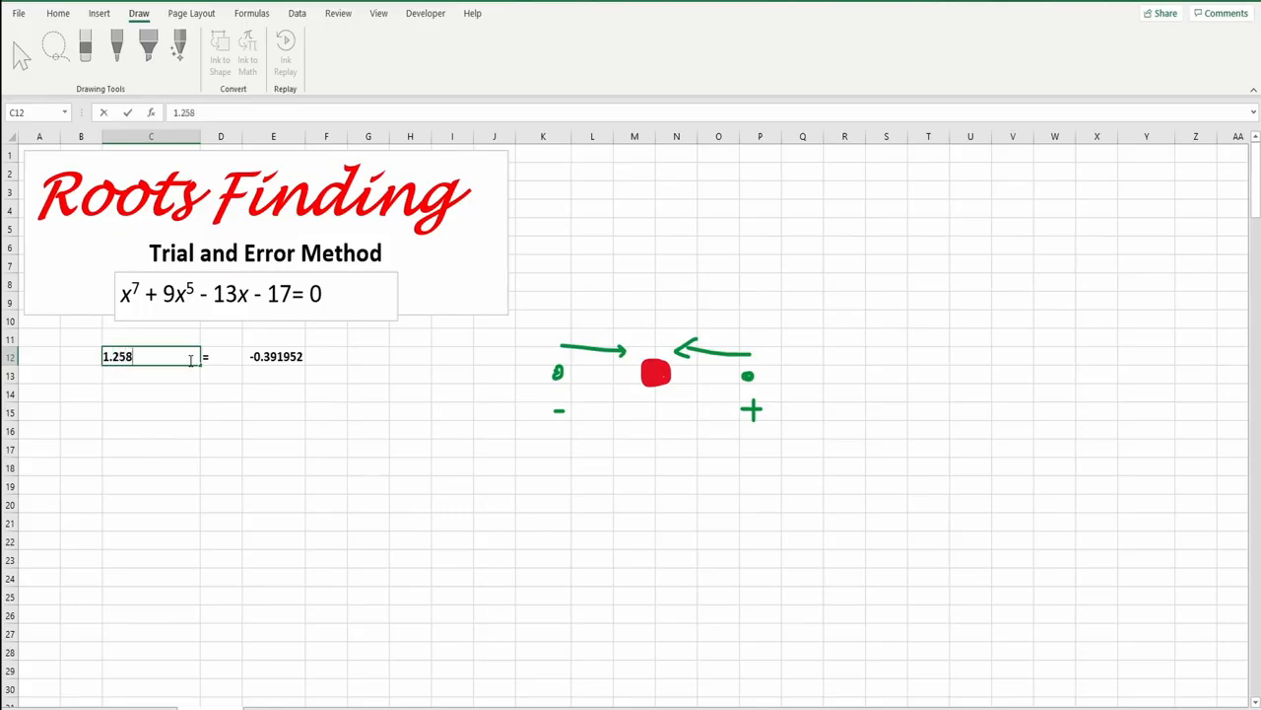
key("Return")
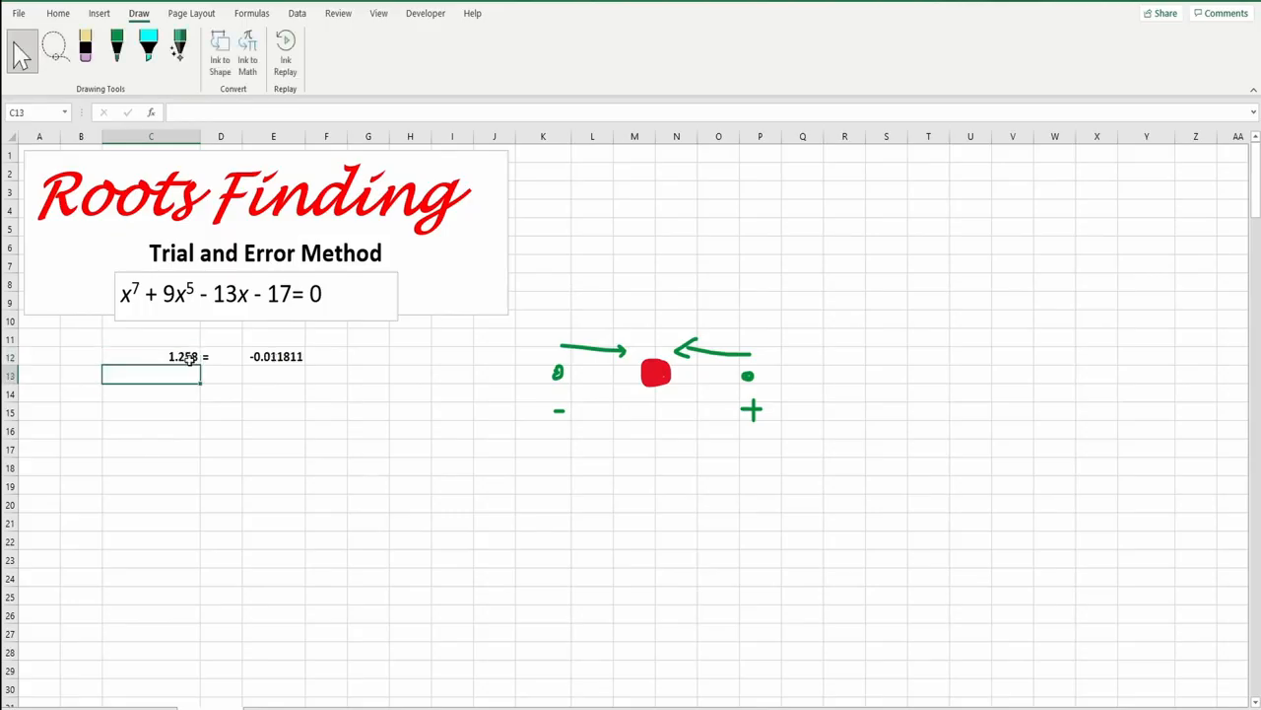
left_click(189, 360)
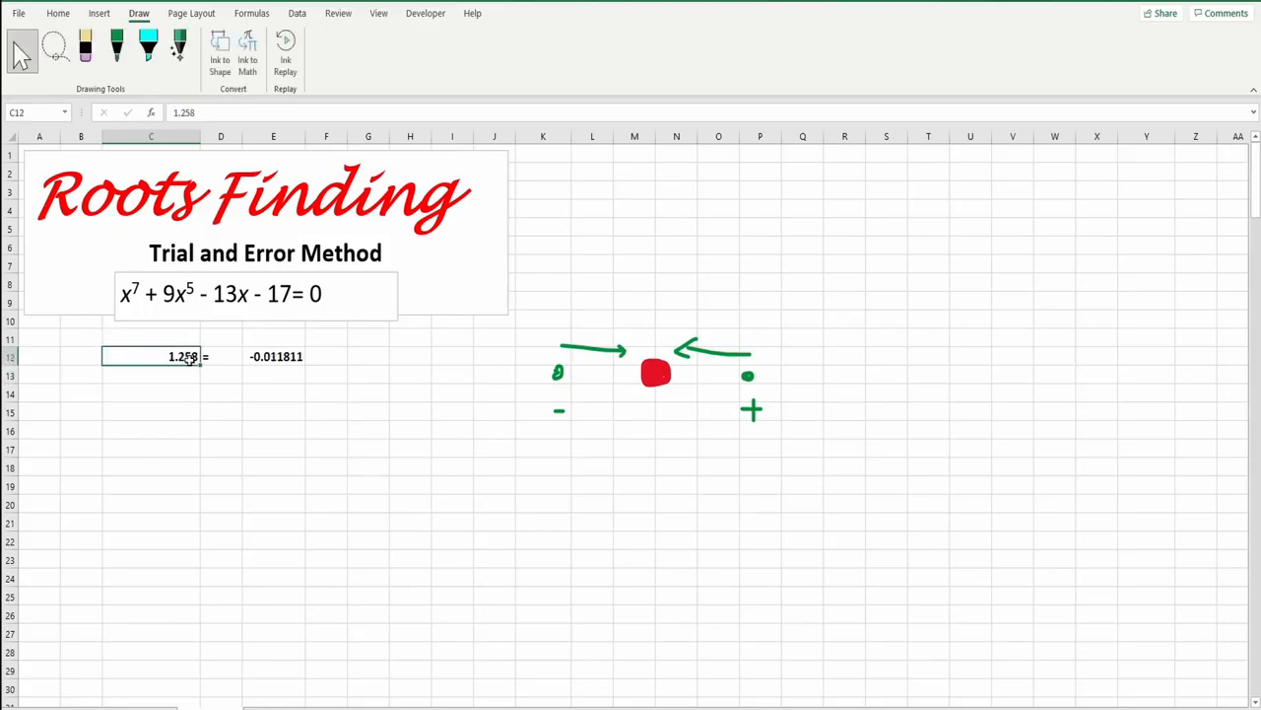
type("1")
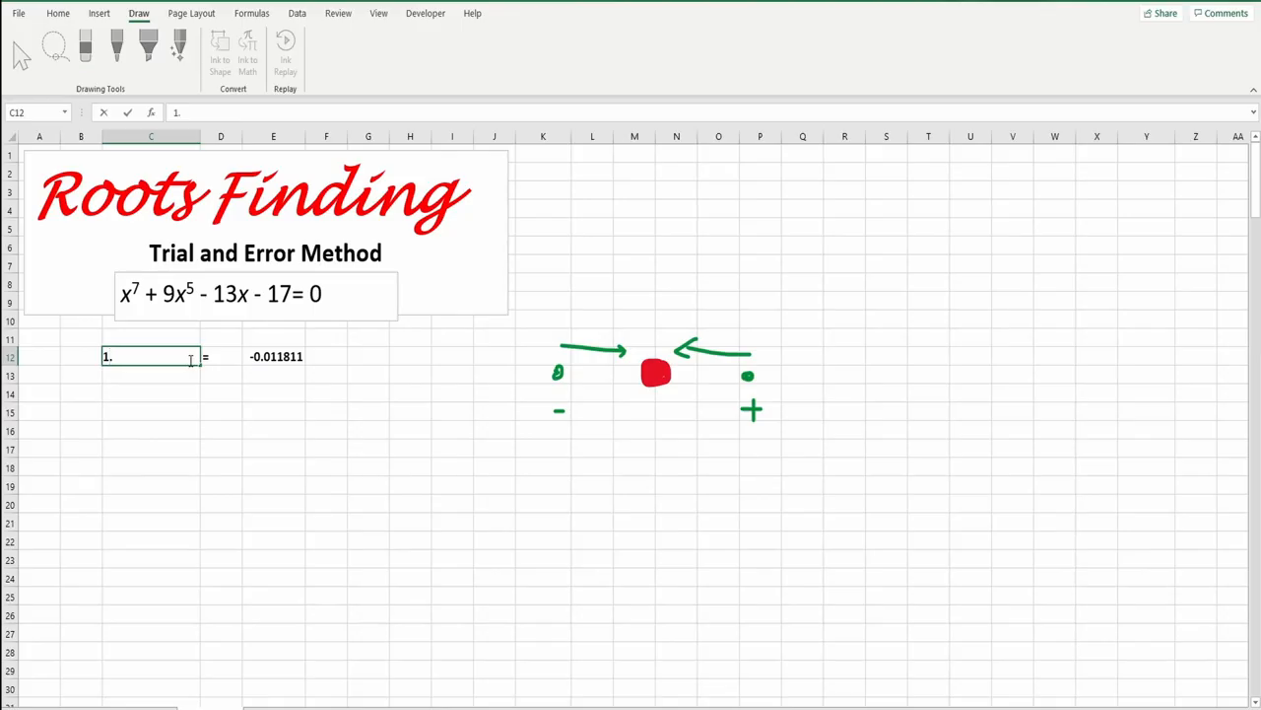
type(".258")
key("BackSpace")
type("9")
key("Return")
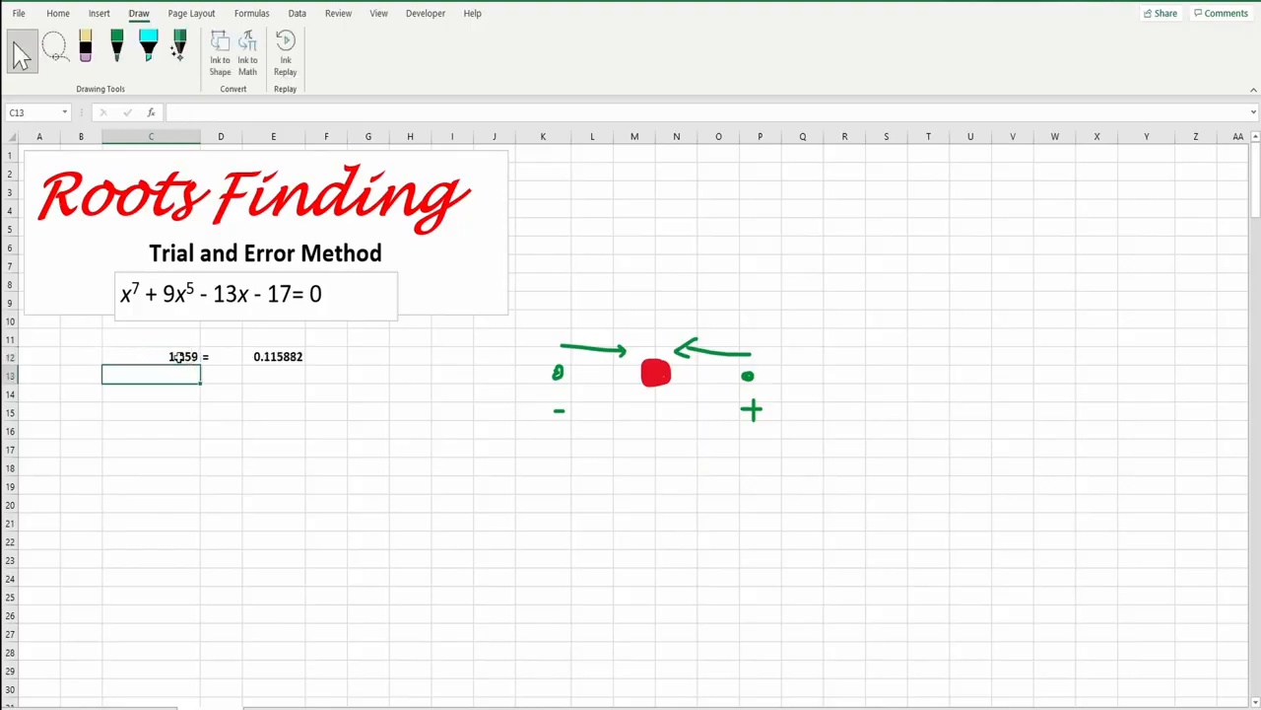
Step: Refine the trial x value in C12 to four decimals, entering 1.2585 and then 1.2584
left_click(178, 357)
type("1.")
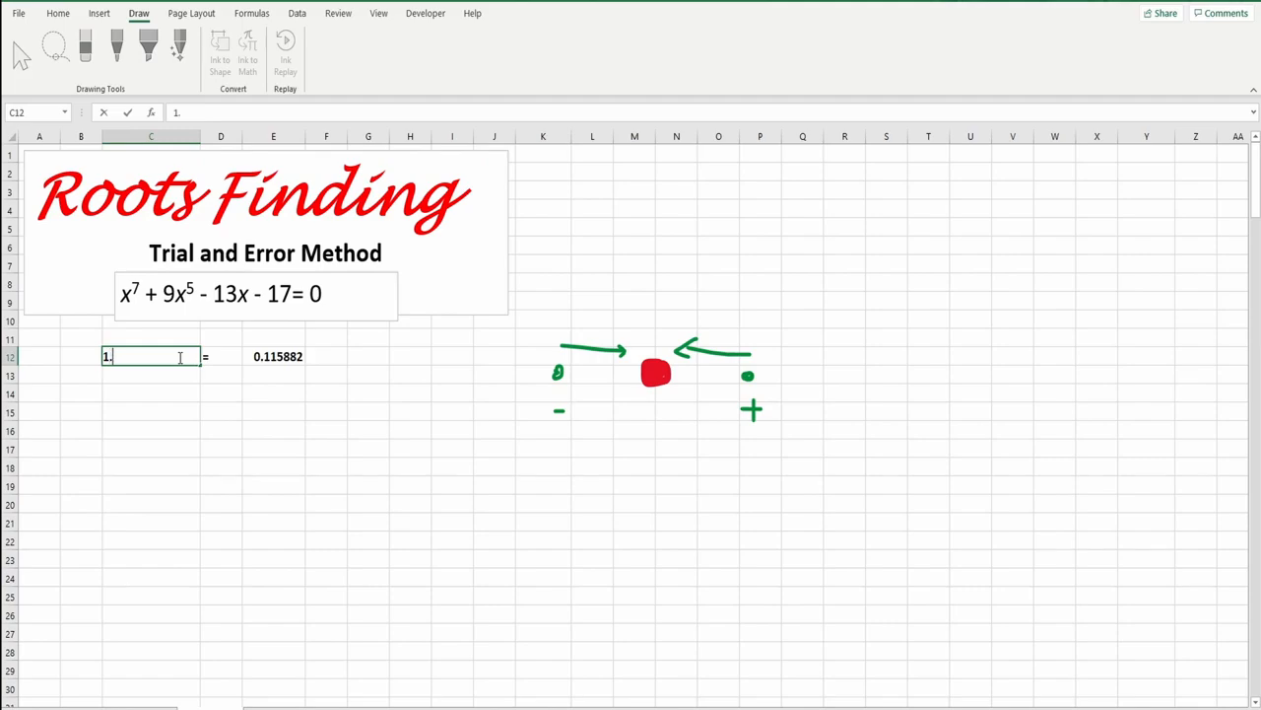
type("2585")
key("Return")
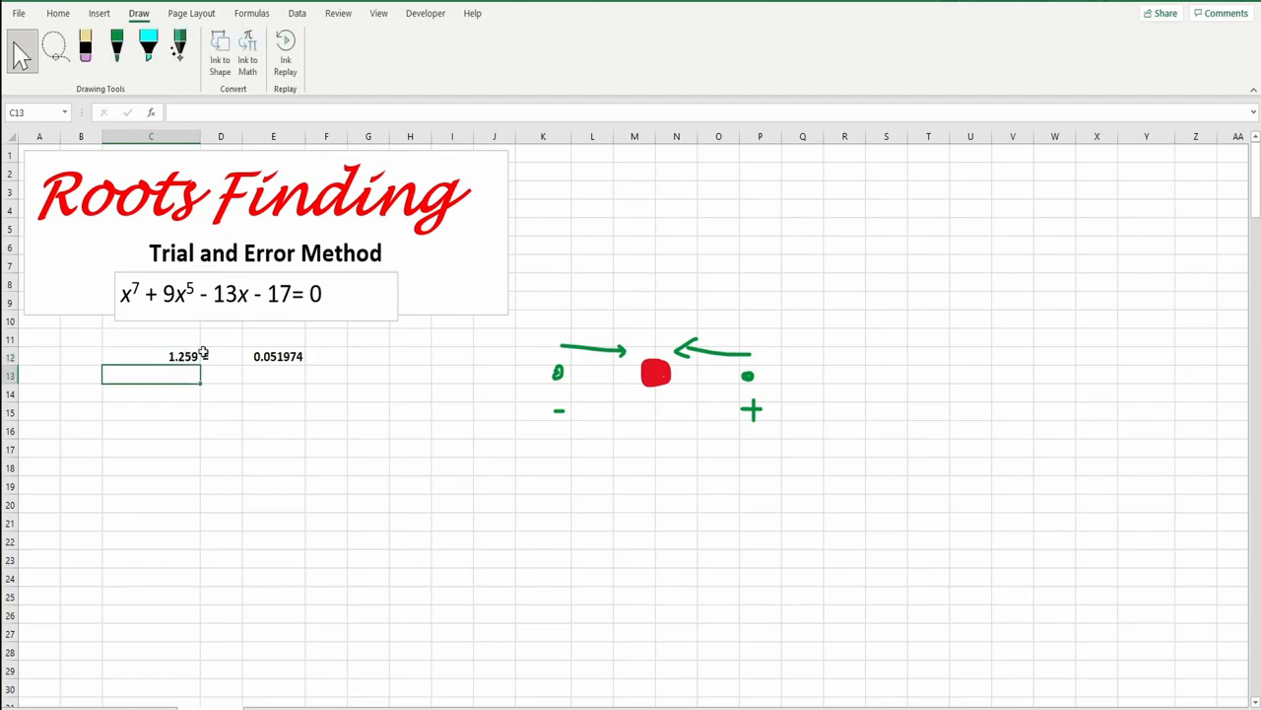
left_click(178, 357)
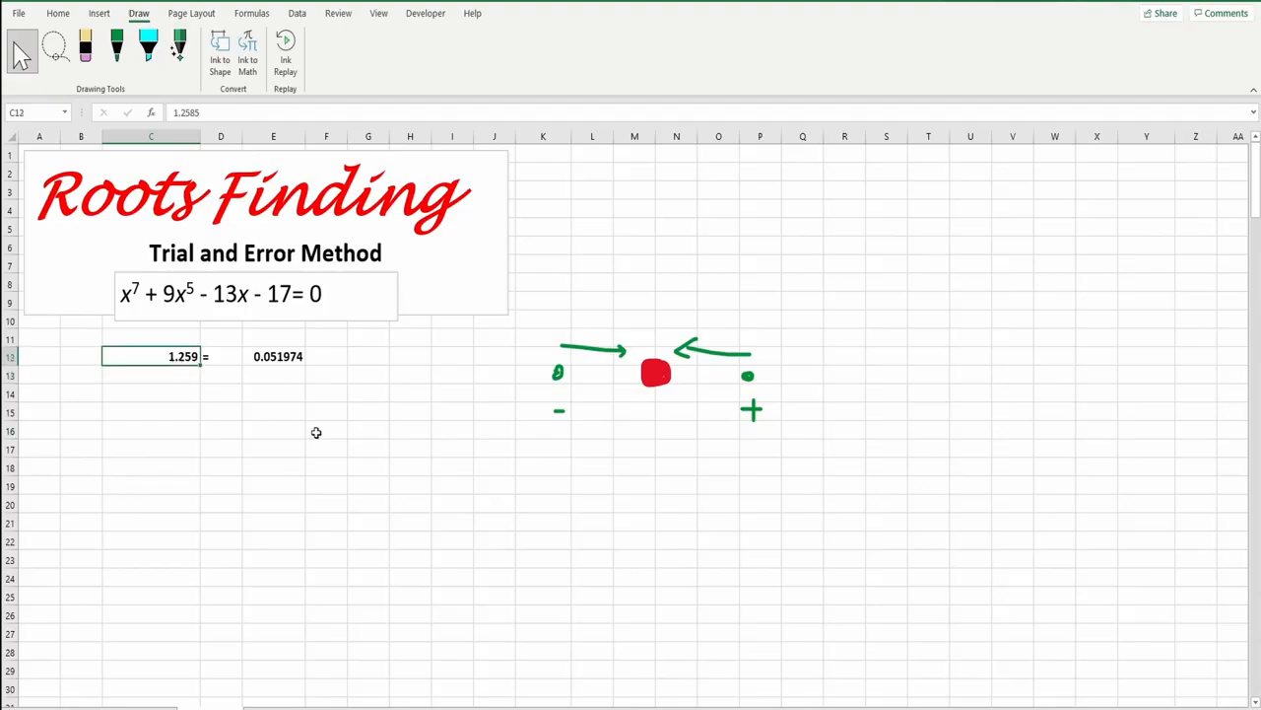
type("1.2")
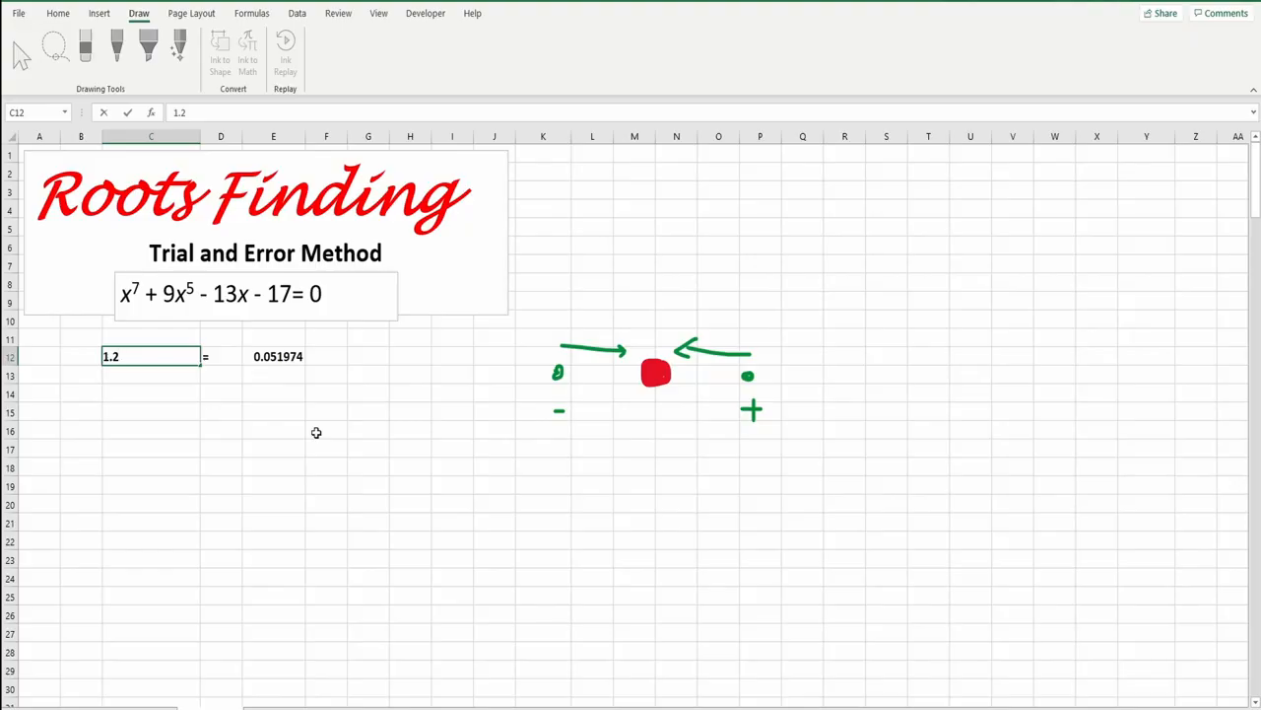
type("58")
key("Return")
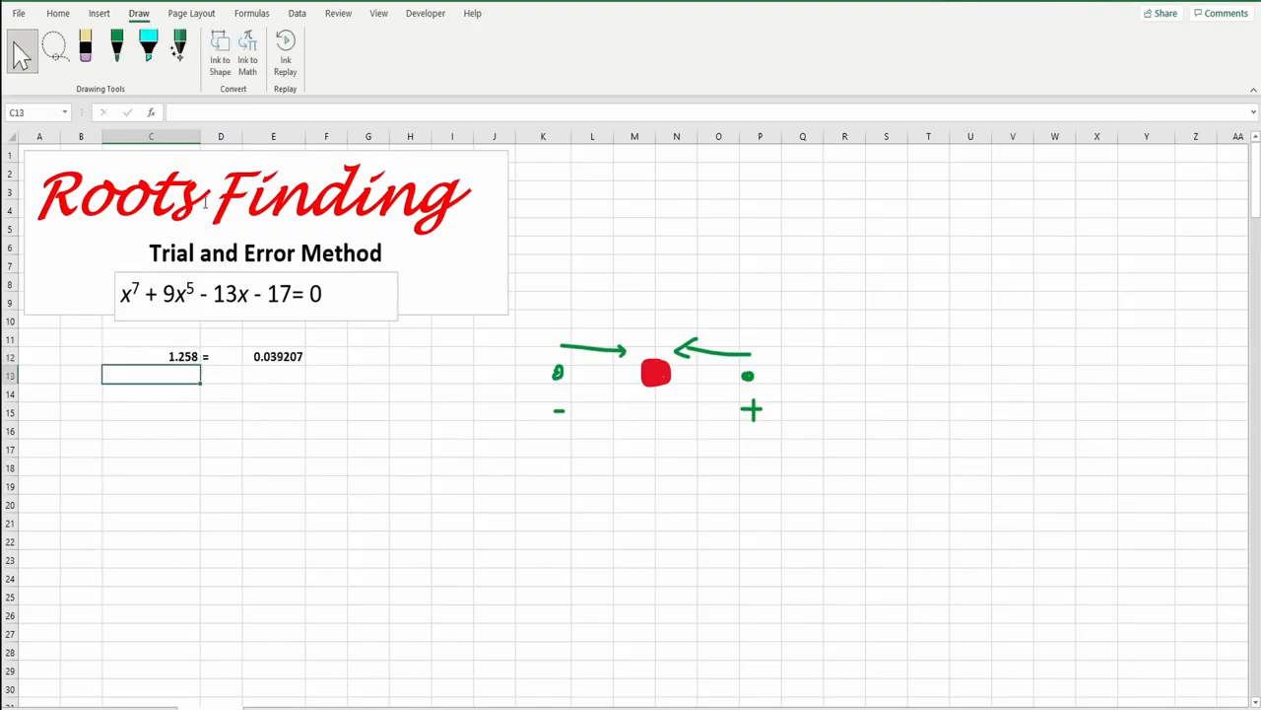
Step: Increase the decimal places shown for the trial x value in C12 to eleven
left_click(189, 359)
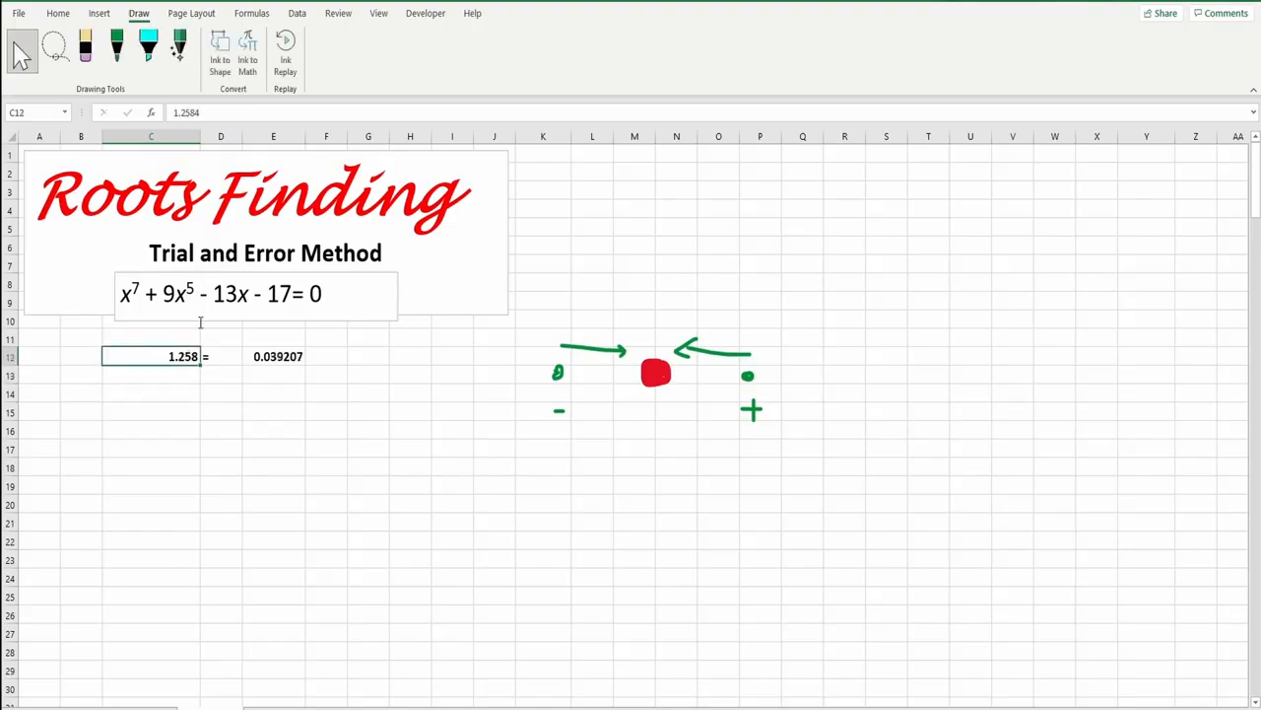
left_click(61, 15)
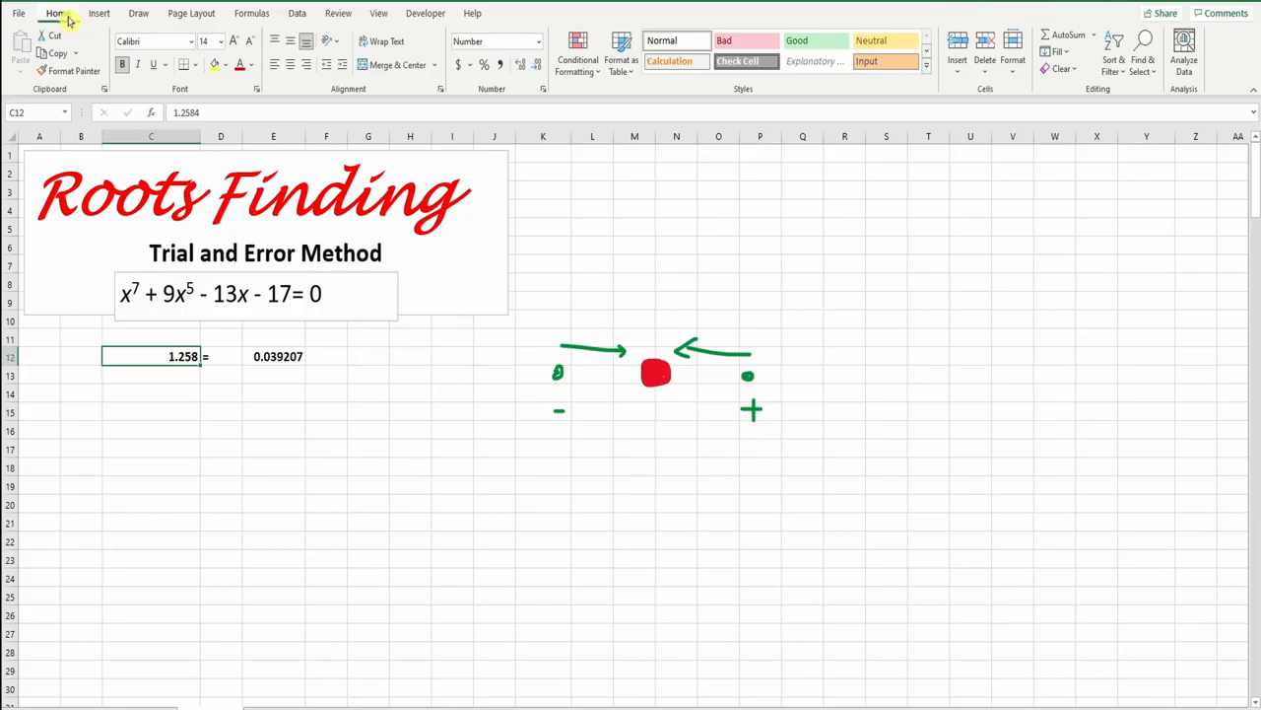
left_click(521, 65)
left_click(522, 65)
left_click(521, 65)
left_click(521, 65)
left_click(522, 65)
left_click(521, 65)
left_click(522, 65)
left_click(521, 65)
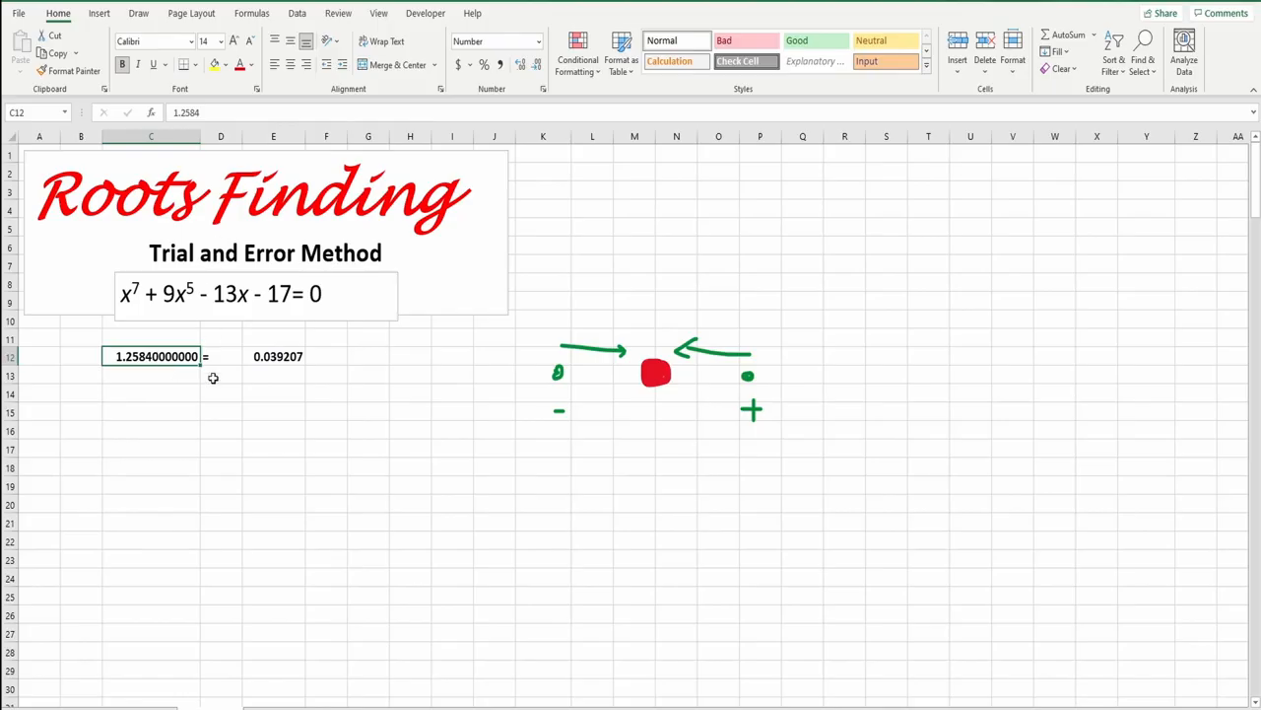
Step: Test x = 1.2587 in C12, followed by x = 1.2584
type("1.2")
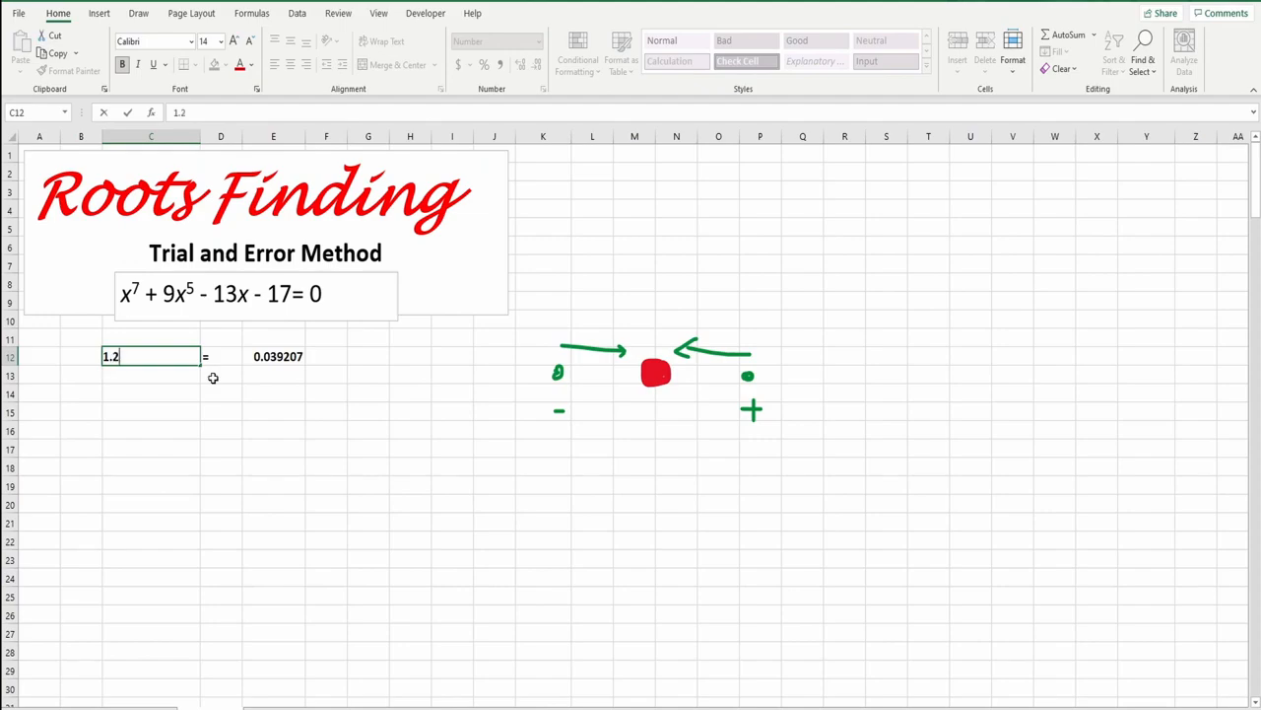
type("587")
key("Return")
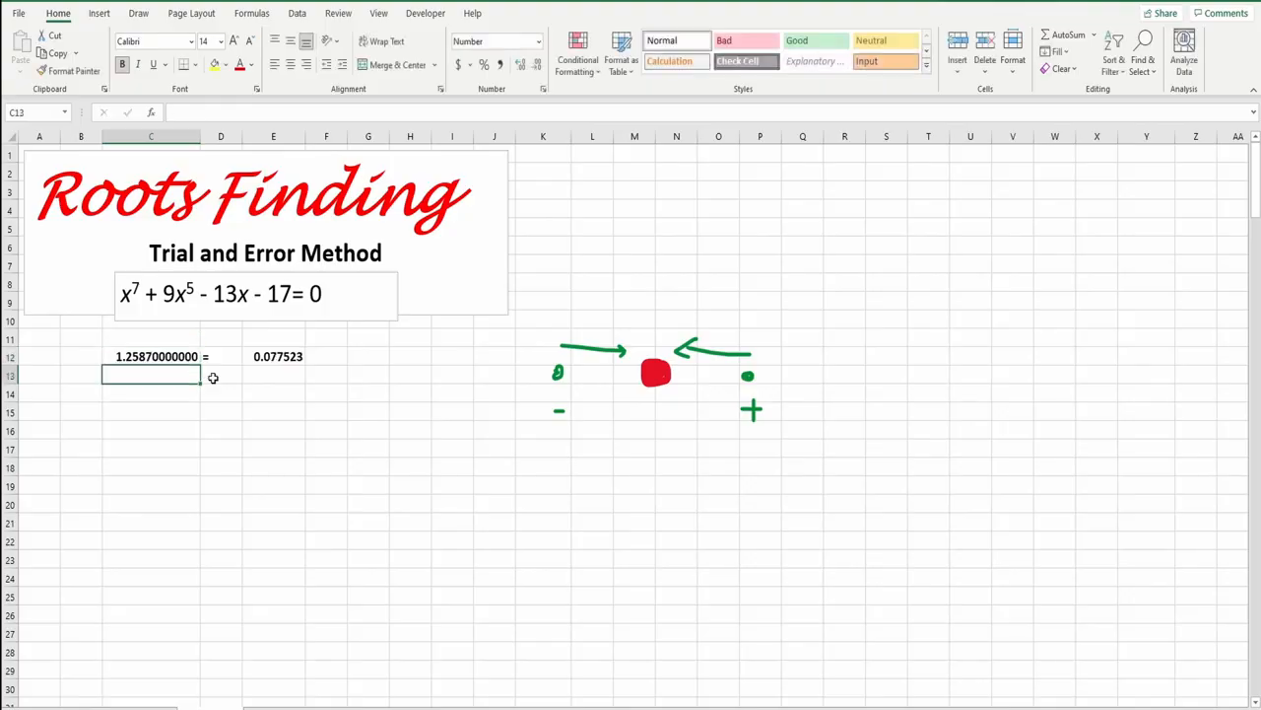
left_click(182, 356)
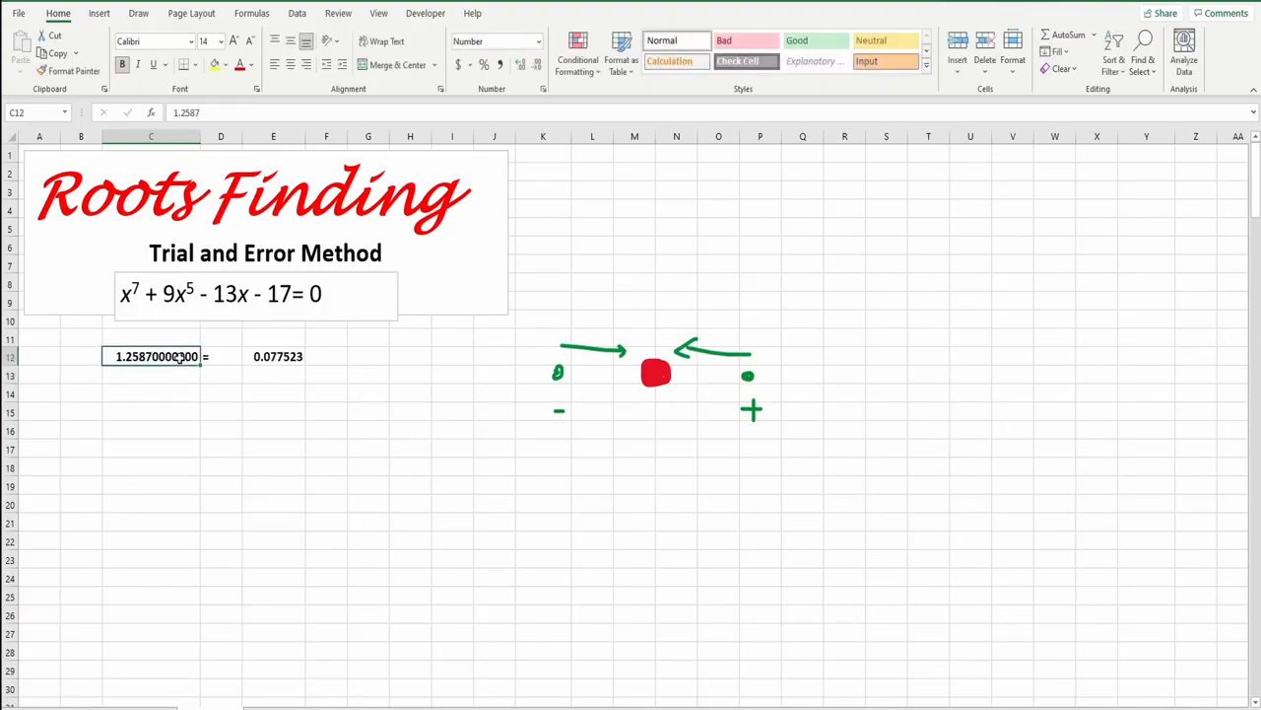
type("1.25")
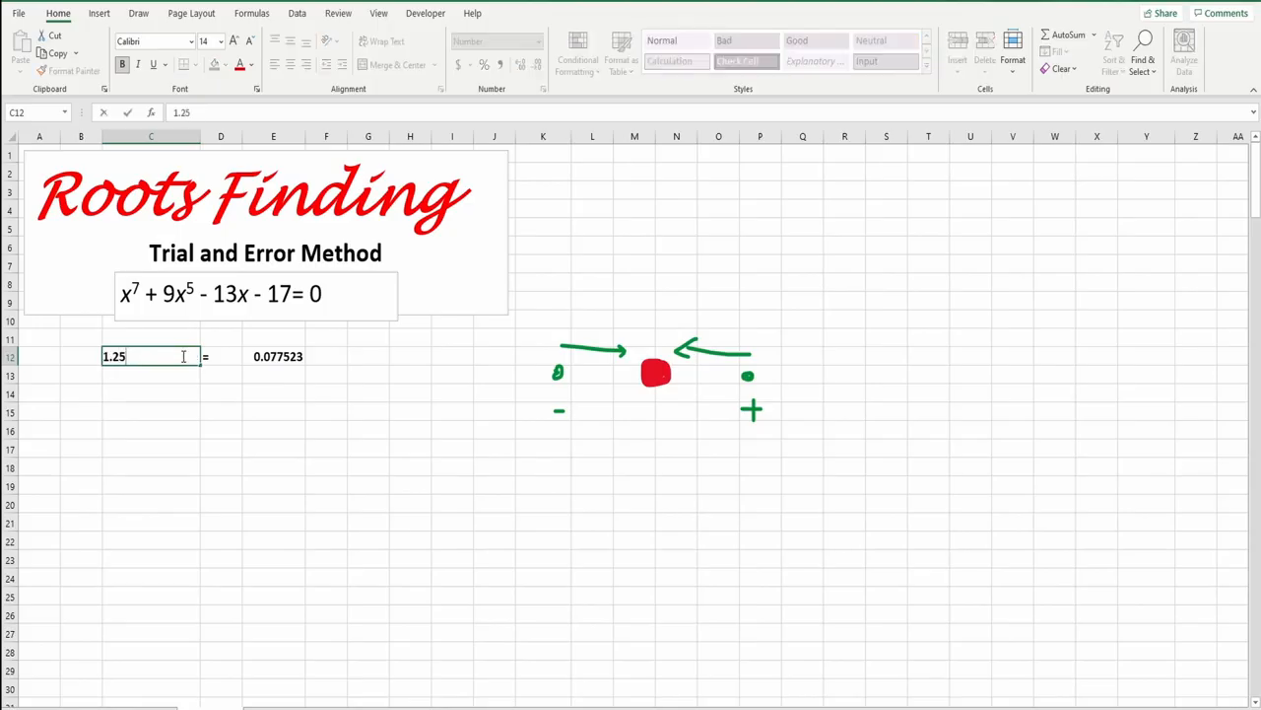
type("84")
key("Return")
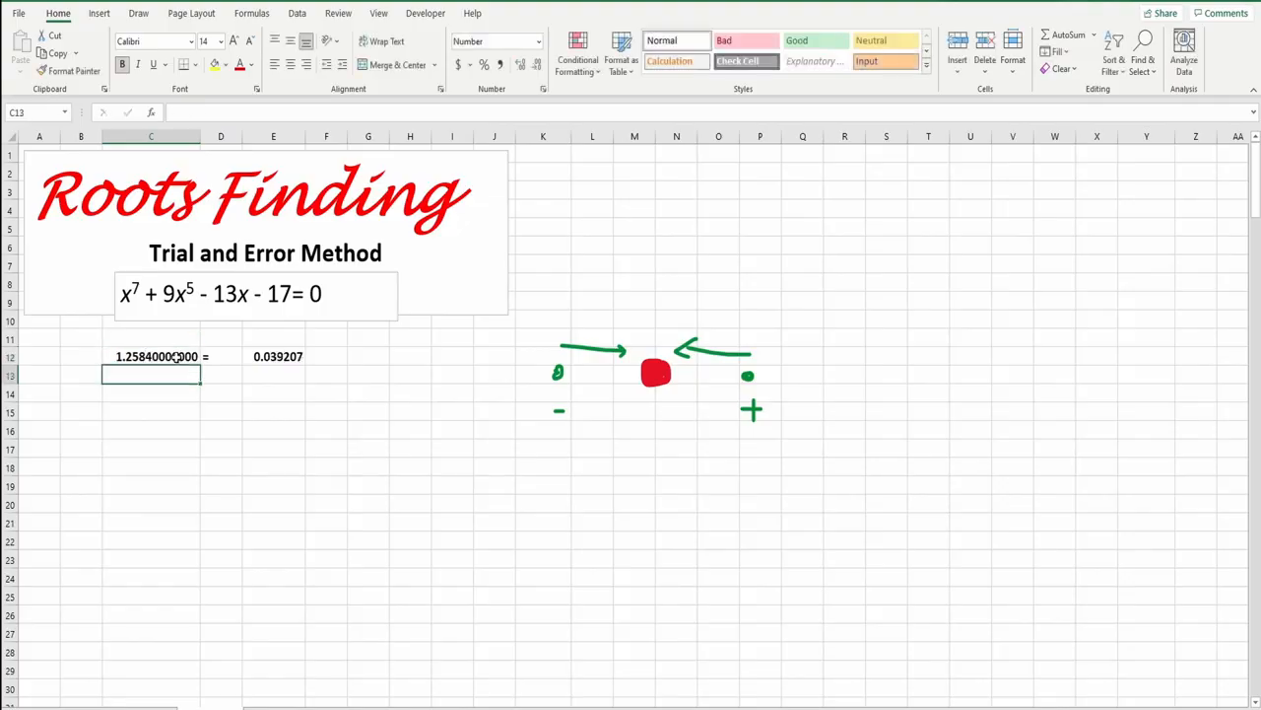
Step: Lower the trial x value in C12 to 1.2583 and then to 1.25825
left_click(158, 359)
double_click(158, 359)
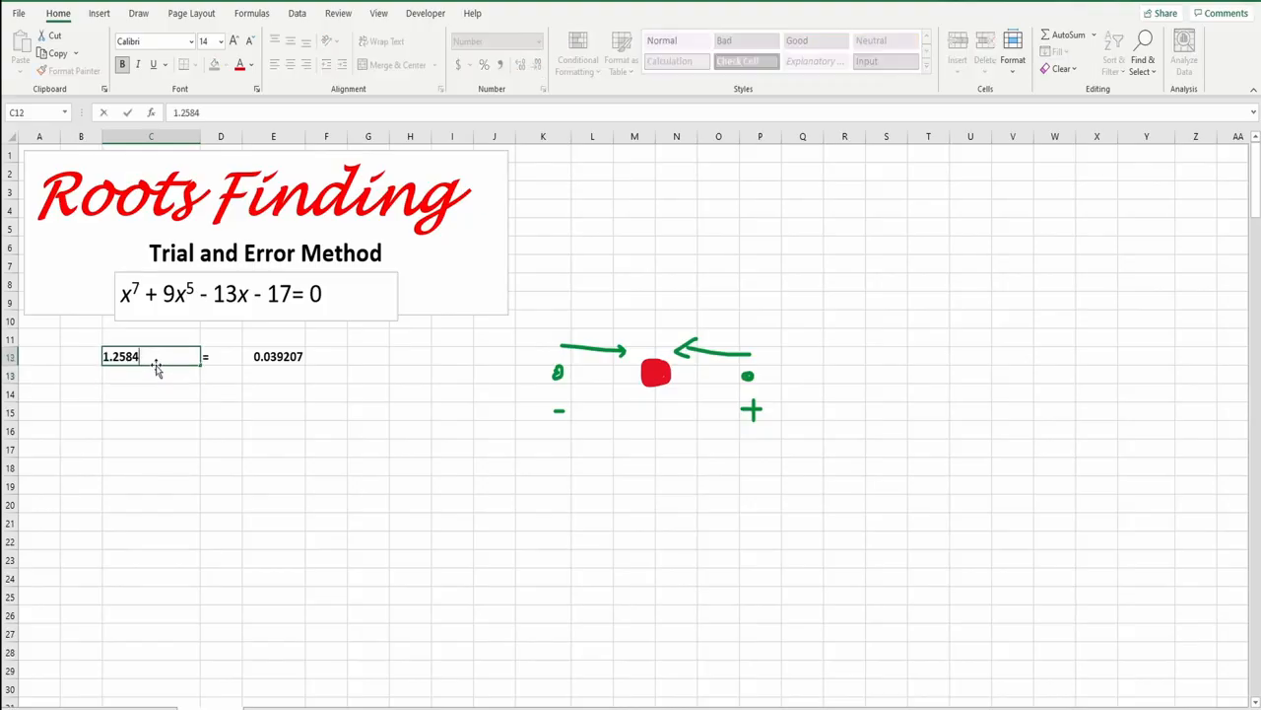
key("Return")
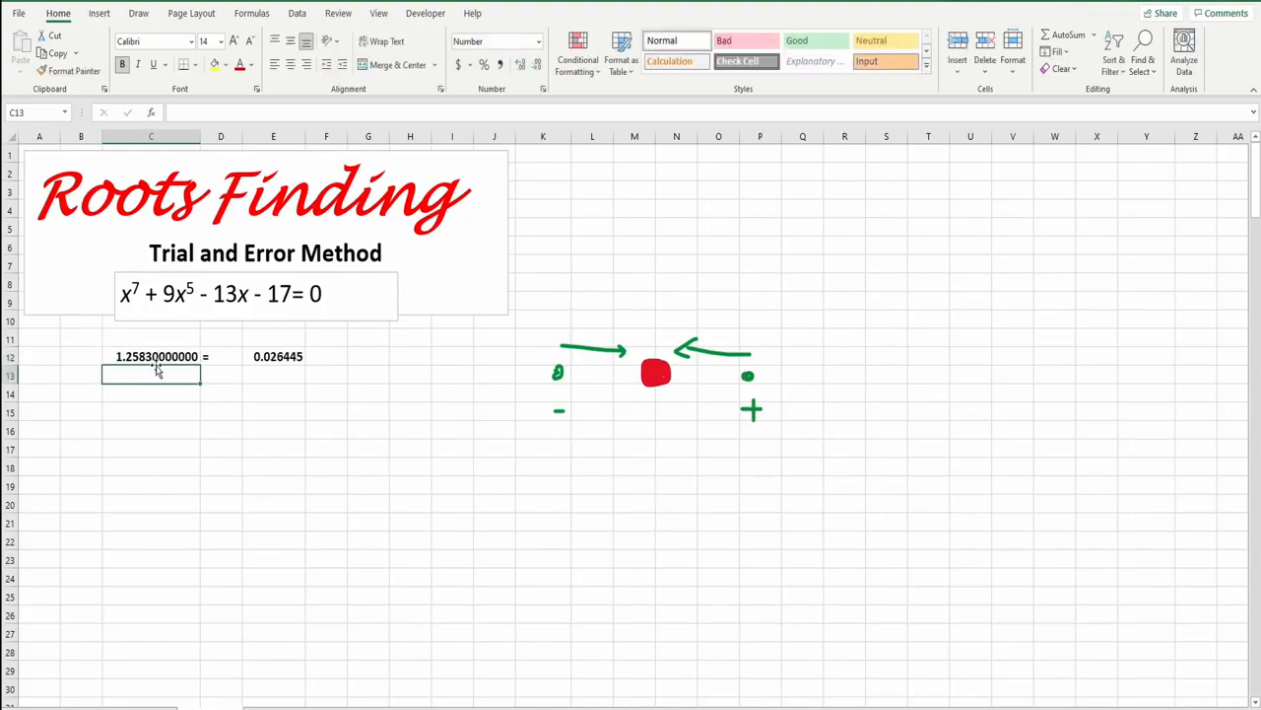
double_click(156, 359)
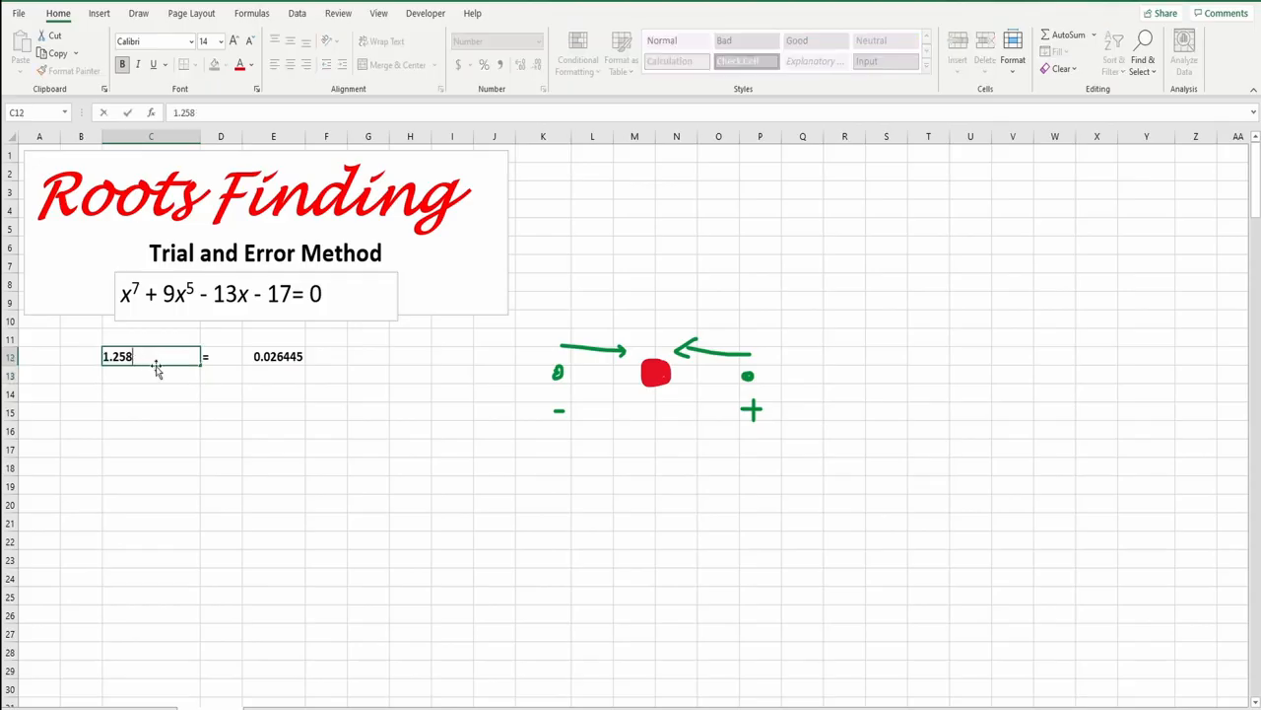
key("Return")
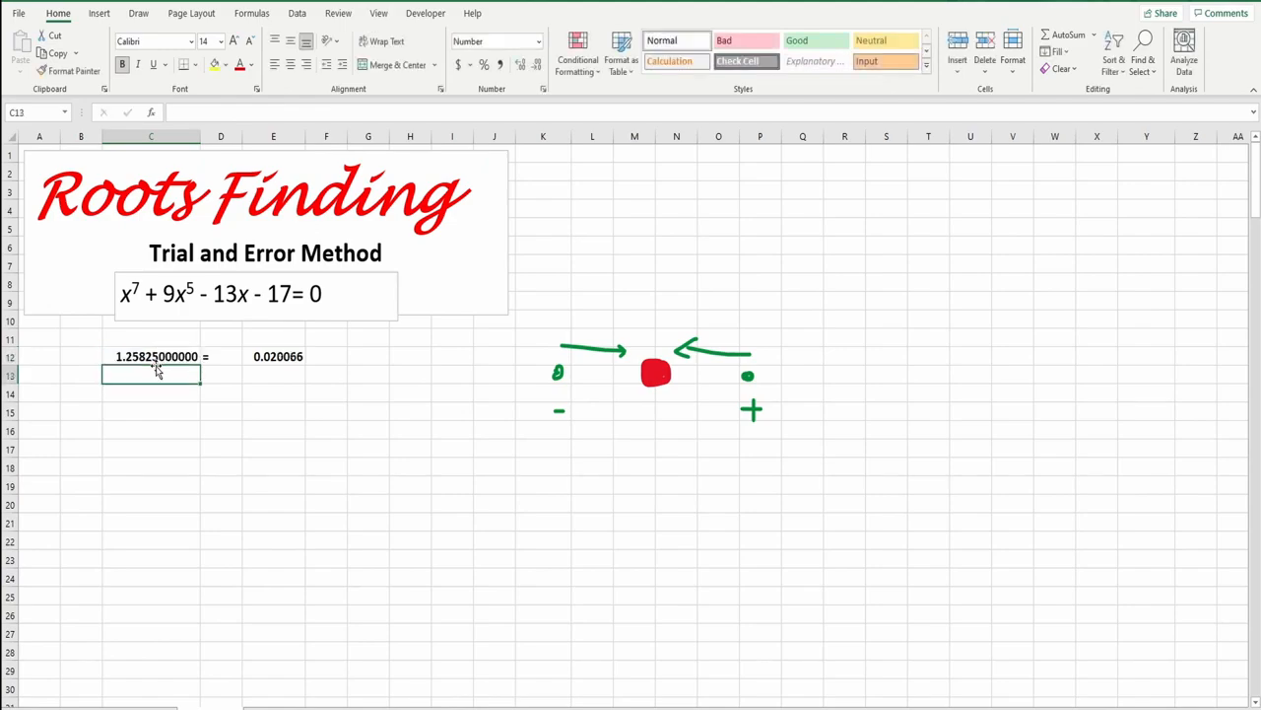
left_click(296, 356)
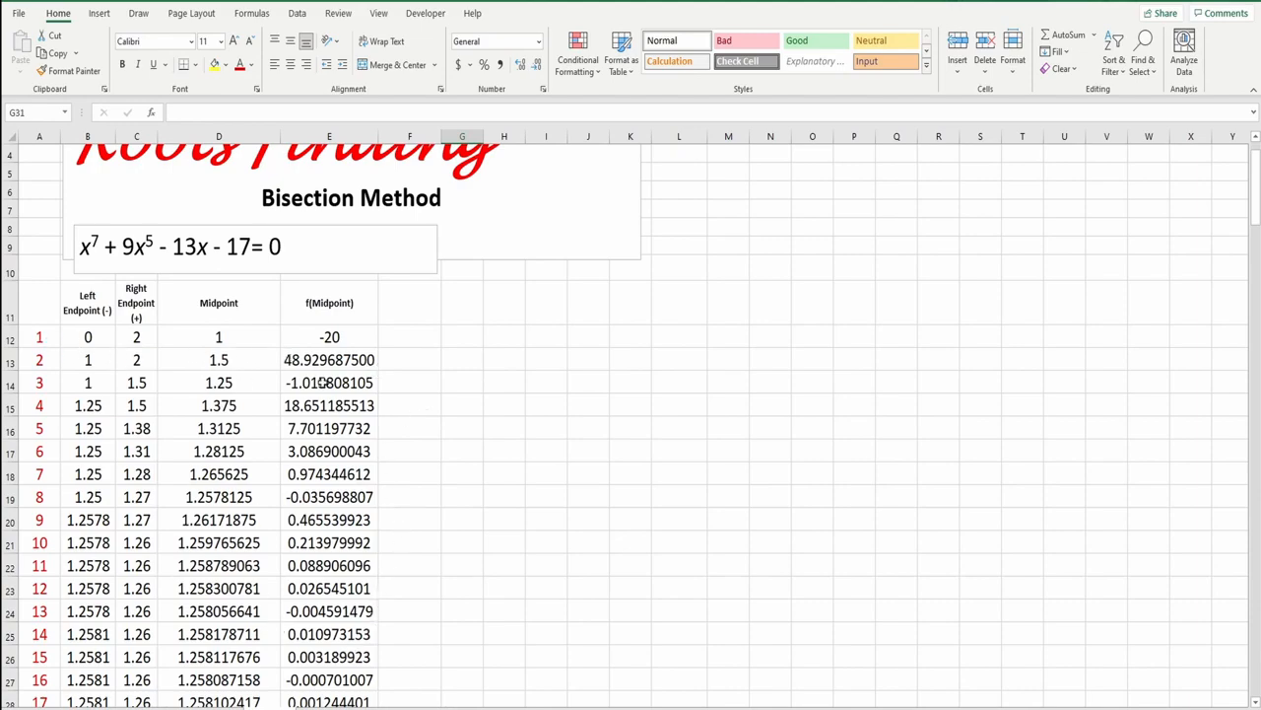
Step: On the Bisection Method sheet, set the first left endpoint in B12 to 1 and fill the starting endpoints B12:C12 with yellow
scroll(441, 381, "up", 1)
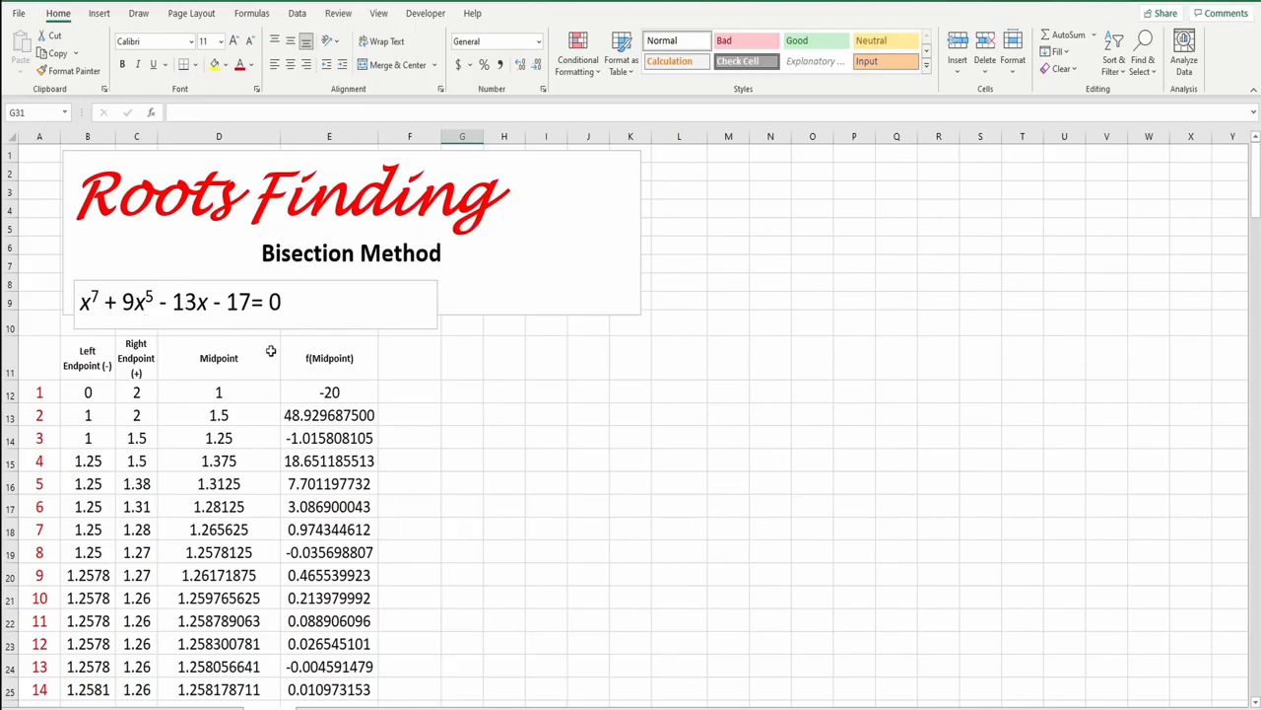
left_click(97, 394)
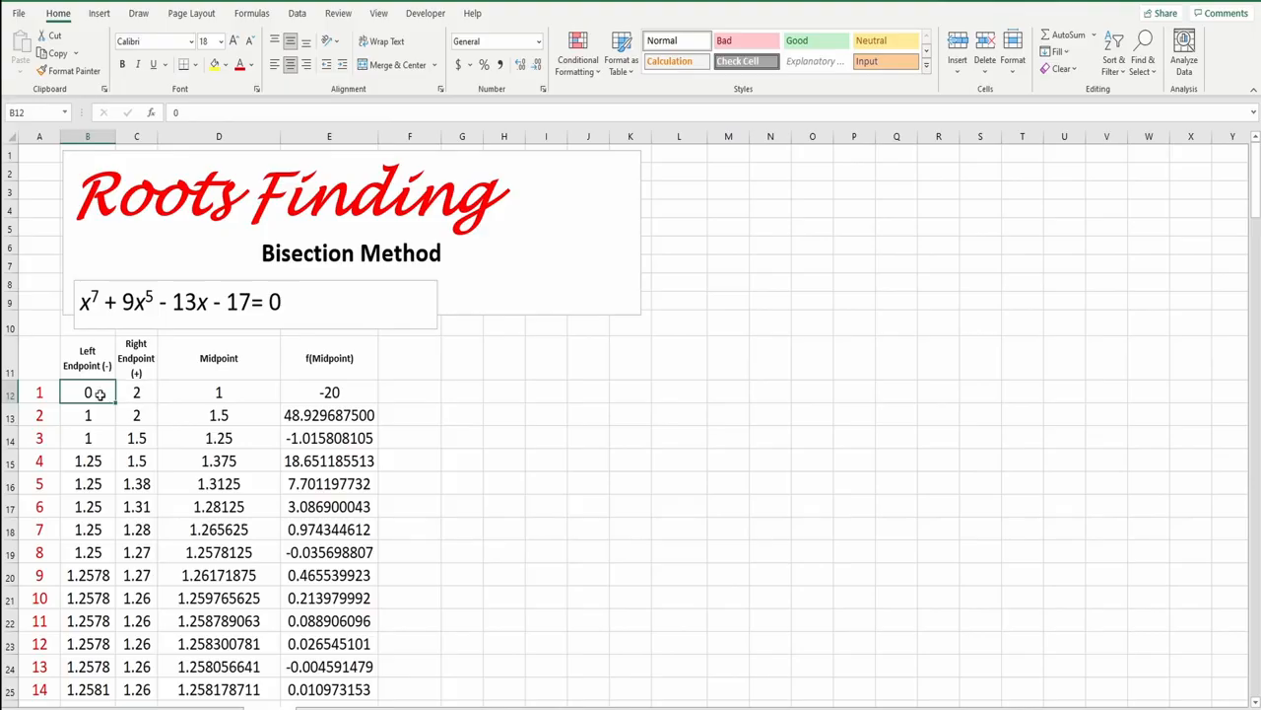
type("1")
key("Return")
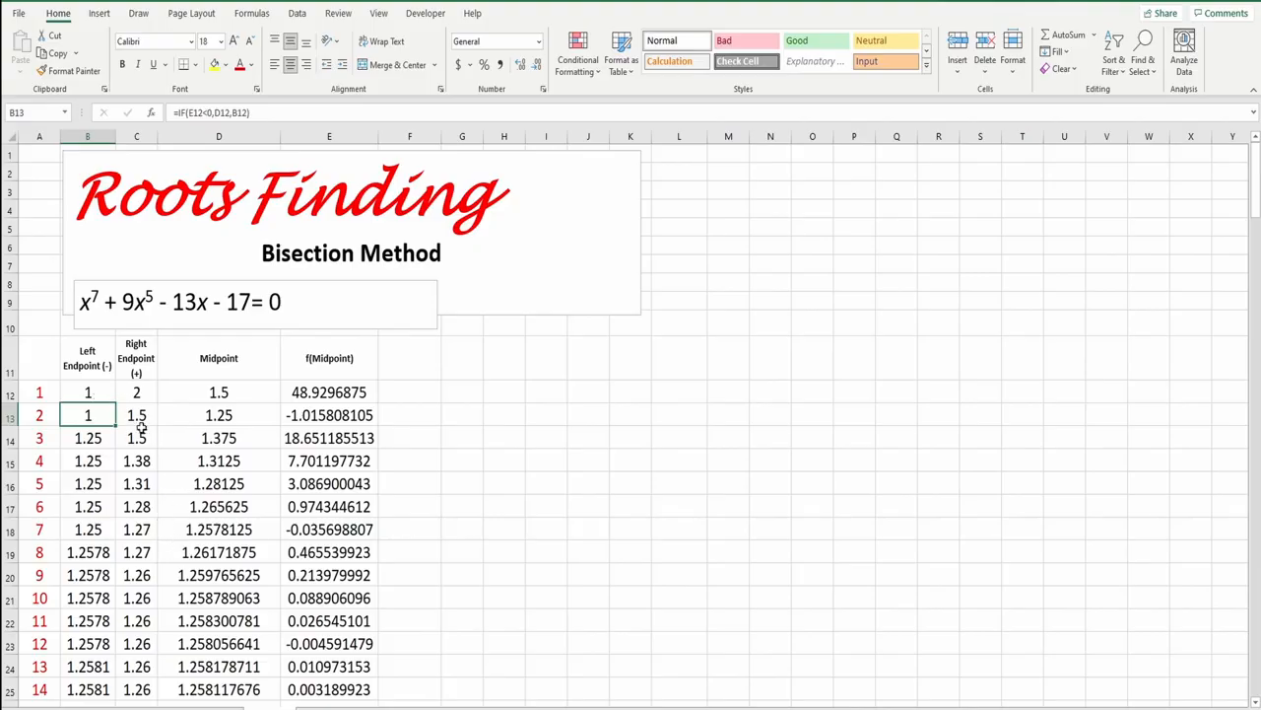
left_click_drag(101, 396, 140, 395)
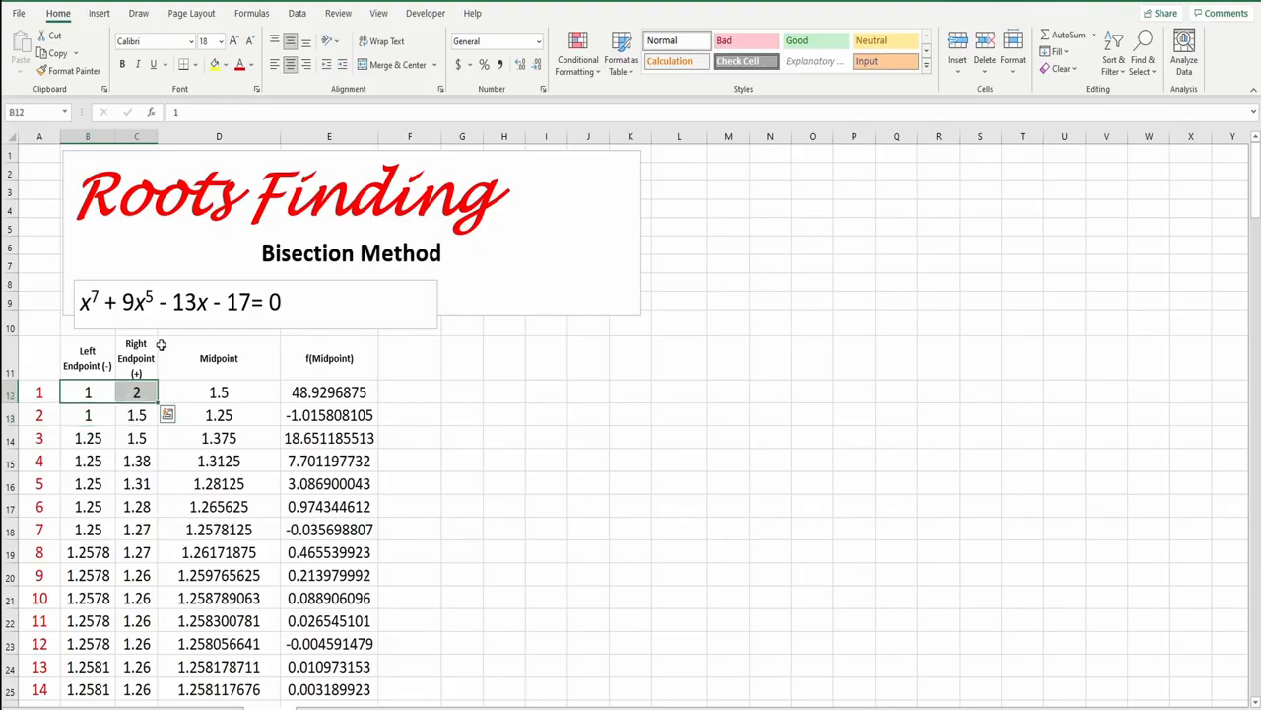
left_click(215, 65)
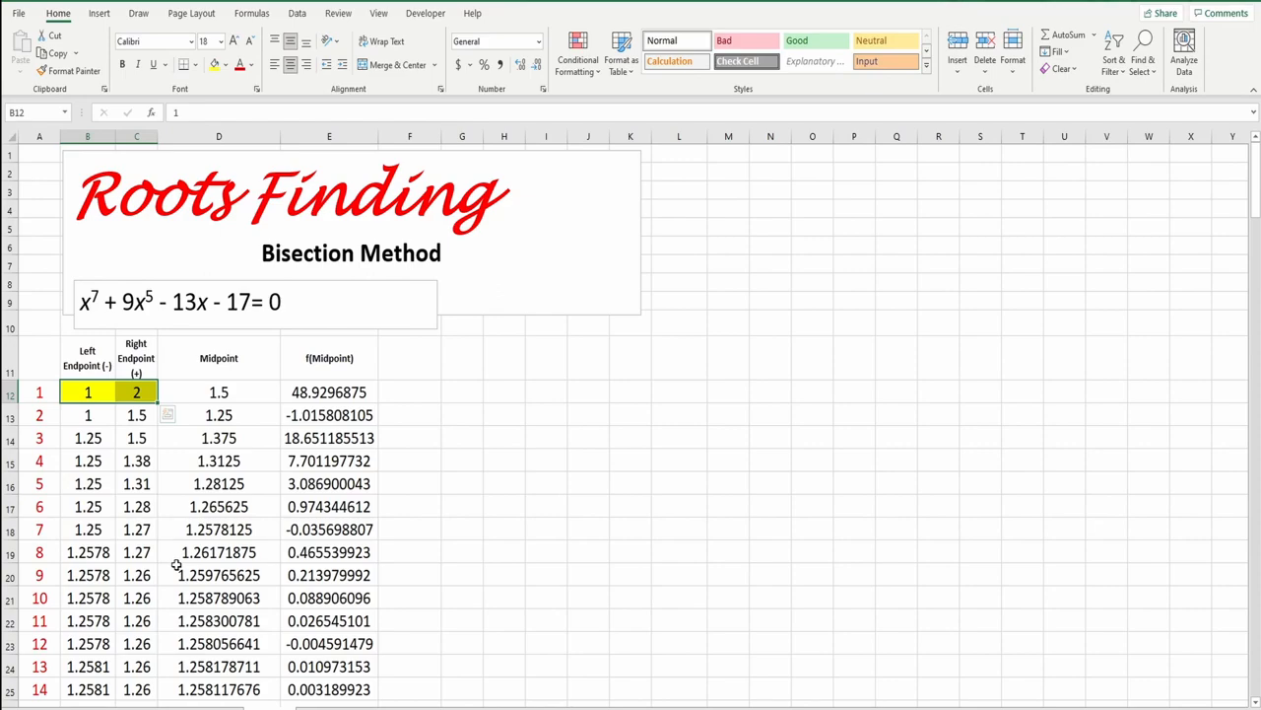
Step: Draw two widely spaced green ink circles beside the bisection table and write the endpoints 1 and 2 beneath them
scroll(176, 564, "down", 1)
scroll(176, 563, "down", 1)
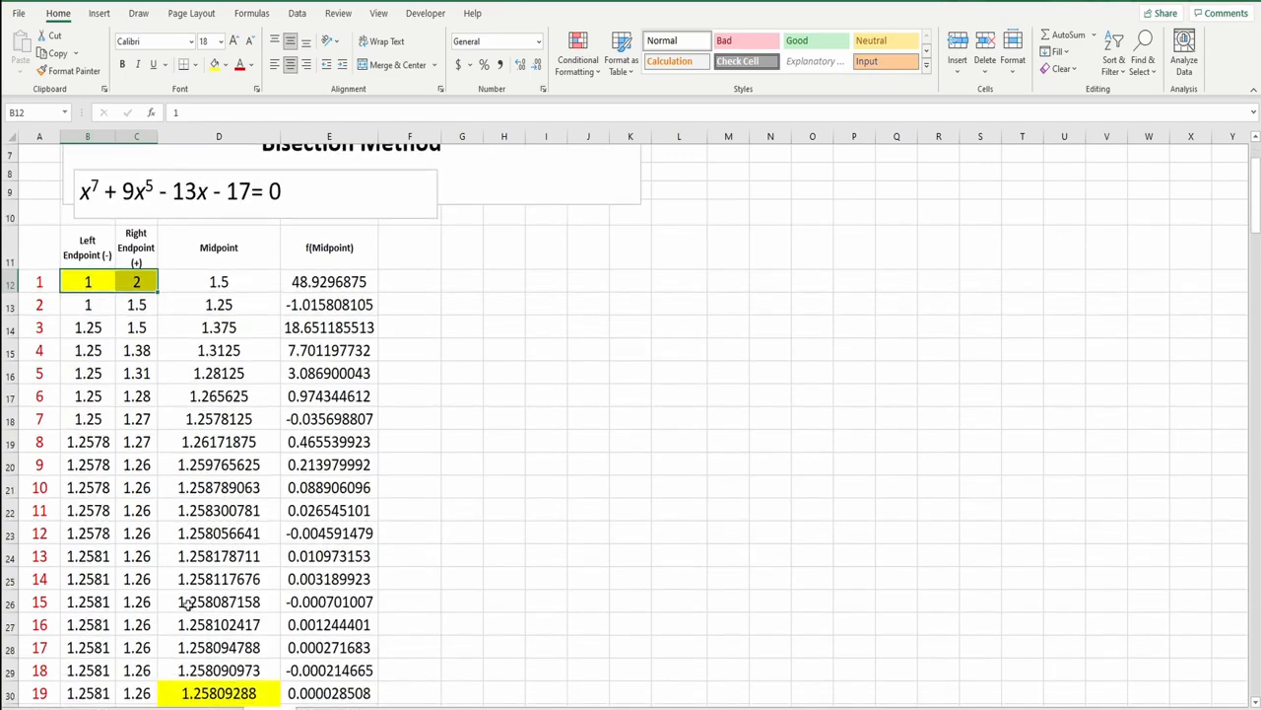
scroll(185, 605, "down", 1)
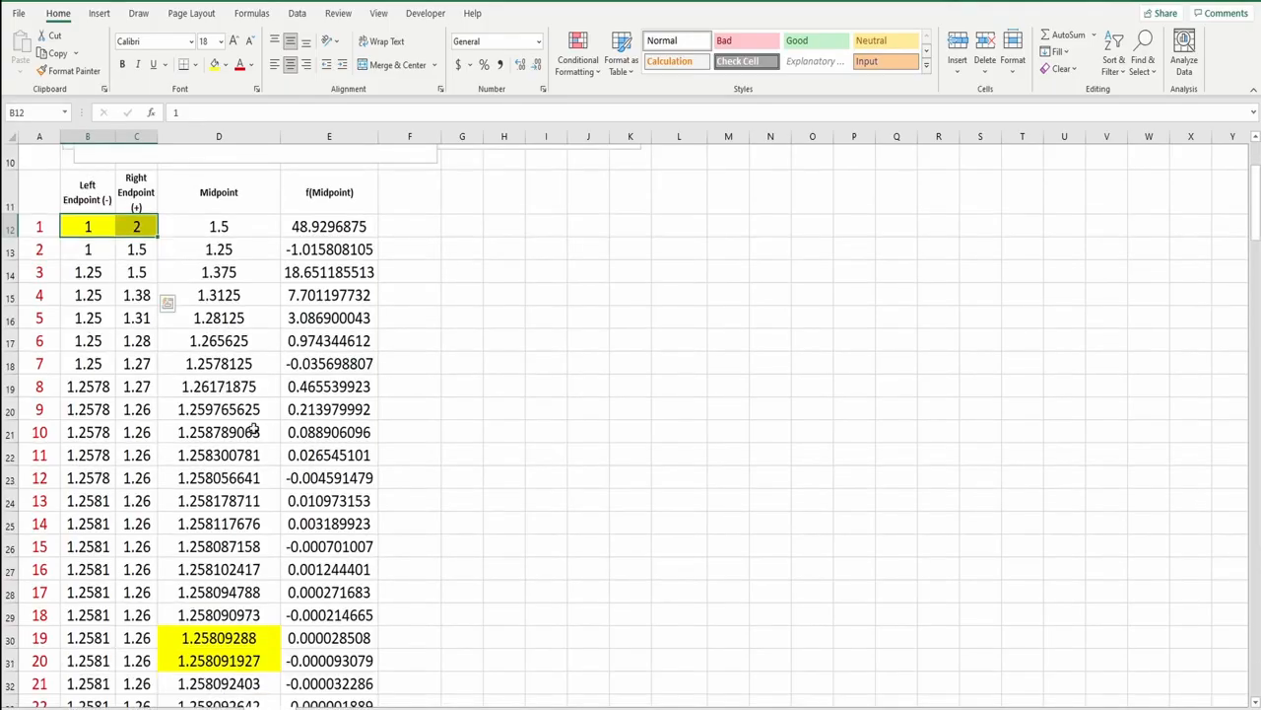
scroll(254, 428, "up", 2)
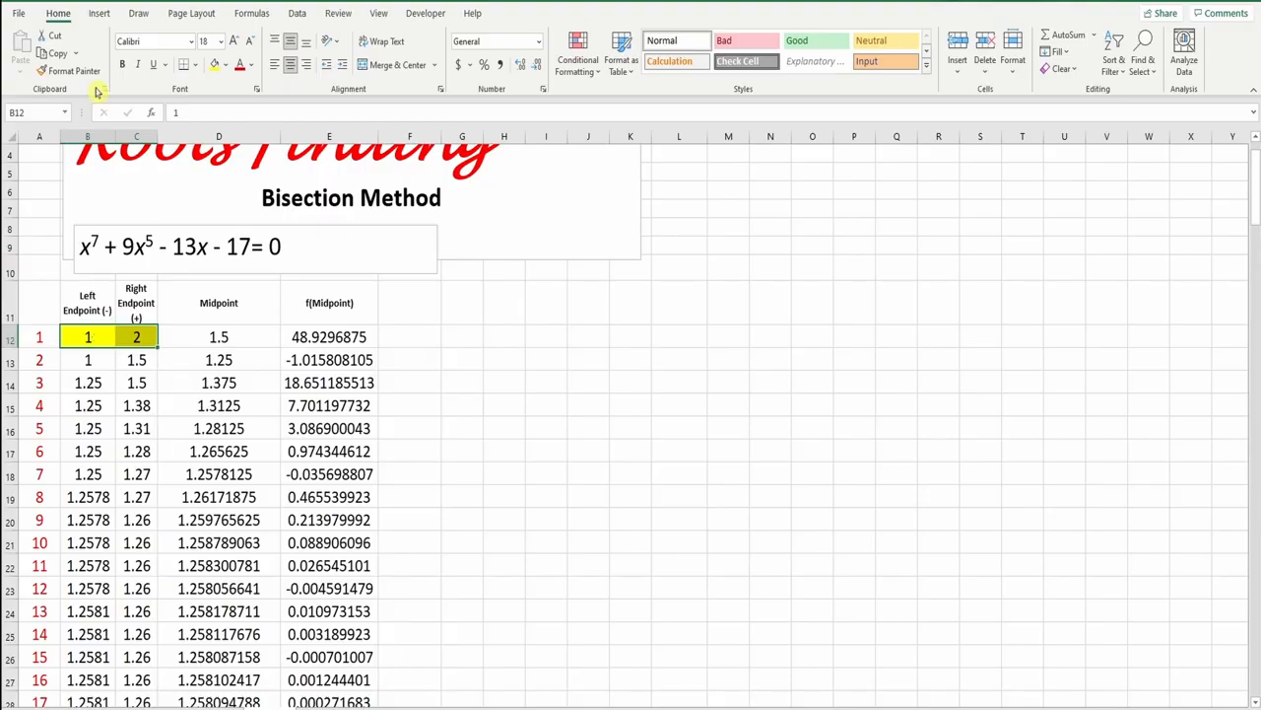
scroll(448, 309, "up", 1)
left_click(139, 13)
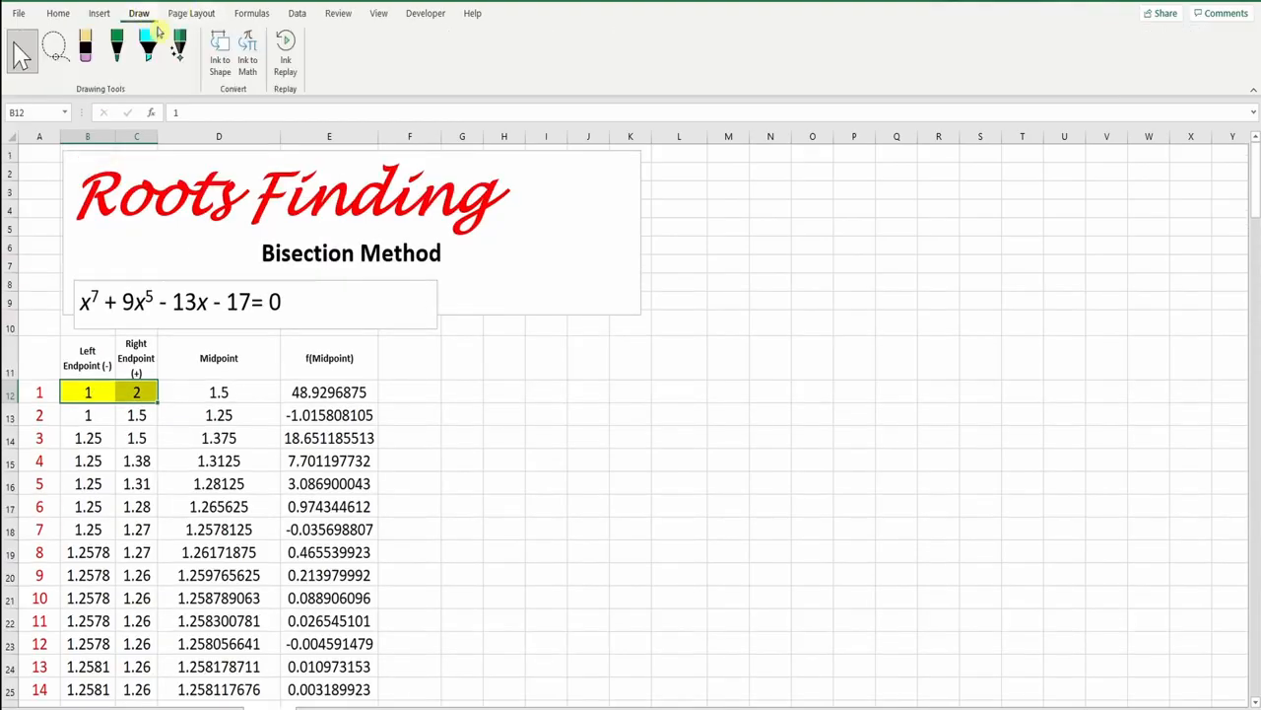
left_click(116, 50)
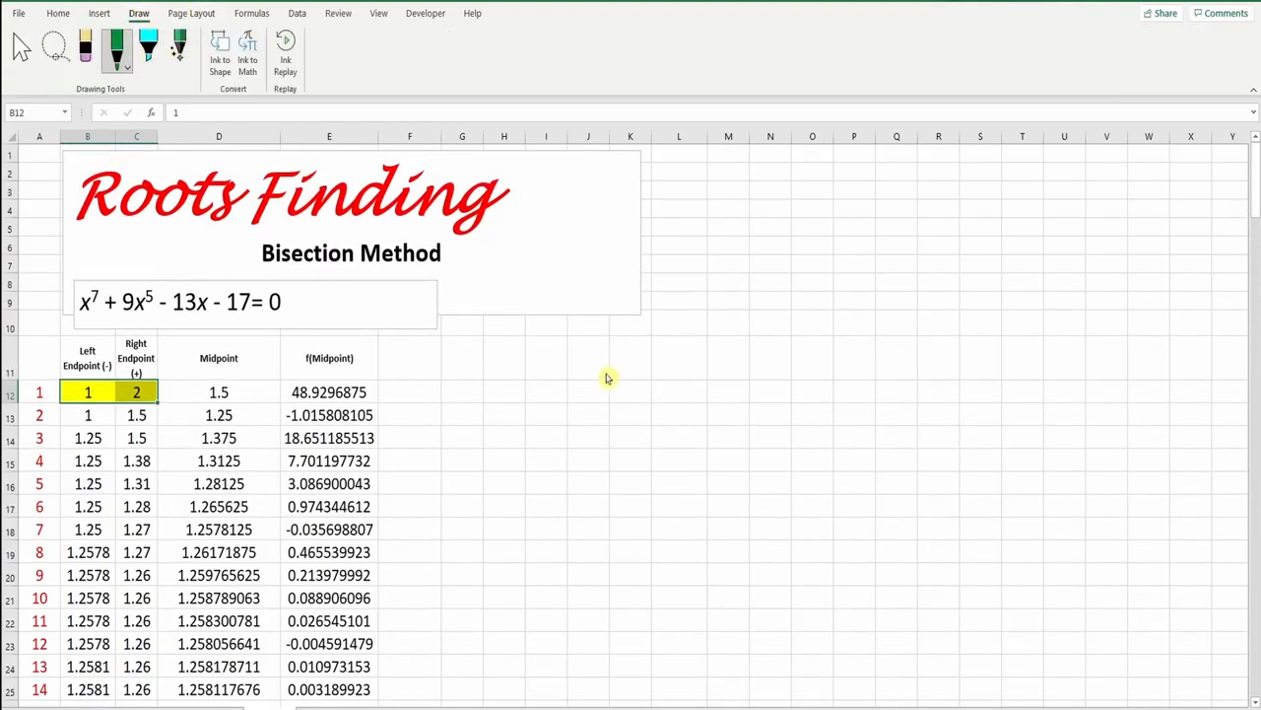
left_click_drag(609, 388, 608, 375)
mouse_move(895, 379)
left_mouse_down()
mouse_move(903, 391)
mouse_move(896, 376)
left_mouse_up()
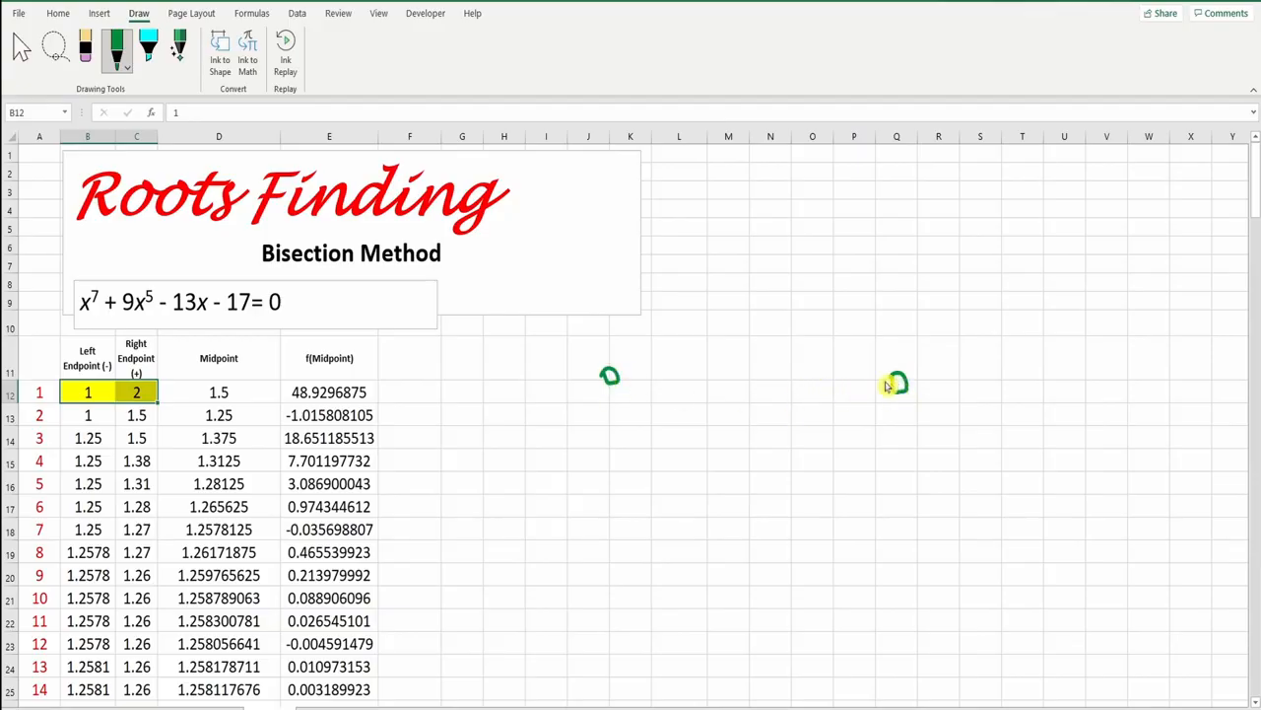
left_click_drag(612, 406, 613, 441)
mouse_move(897, 417)
left_mouse_down()
mouse_move(903, 442)
mouse_move(924, 445)
left_mouse_up()
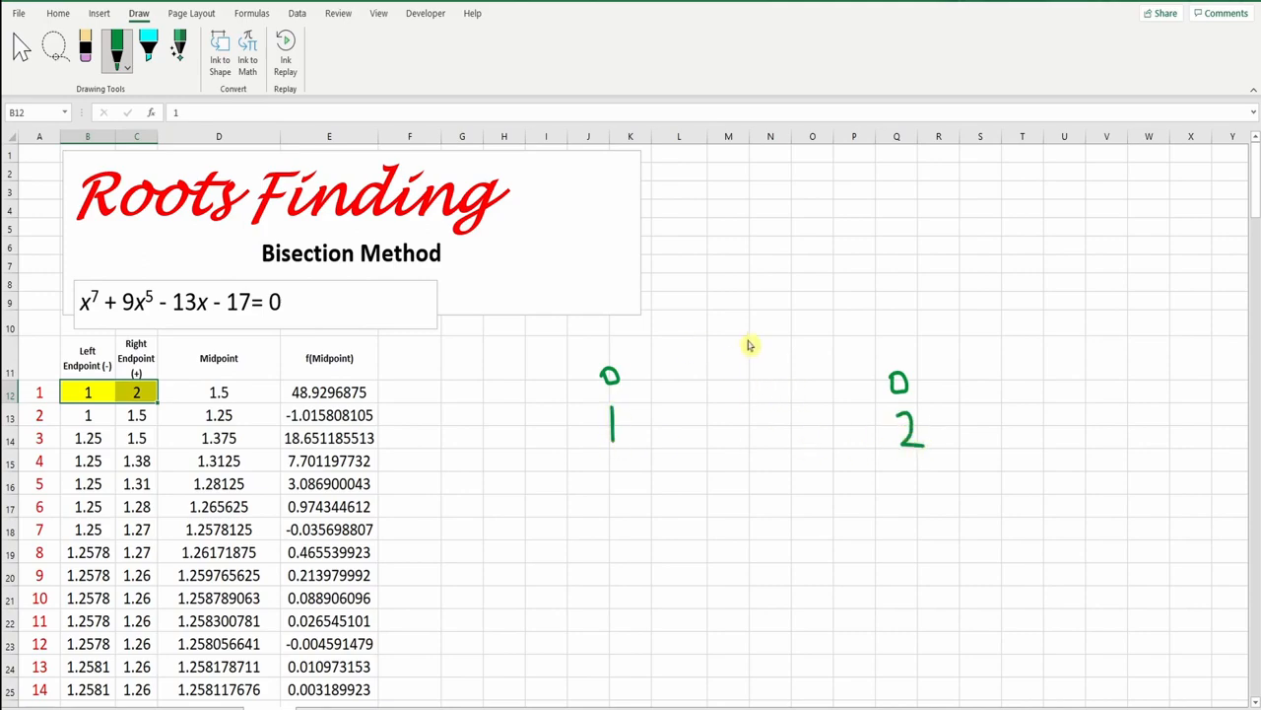
Step: Draw a vertical green line midway between the two endpoints, write 1.5 above it, and stop inking
left_click_drag(746, 340, 753, 433)
left_click_drag(737, 297, 738, 314)
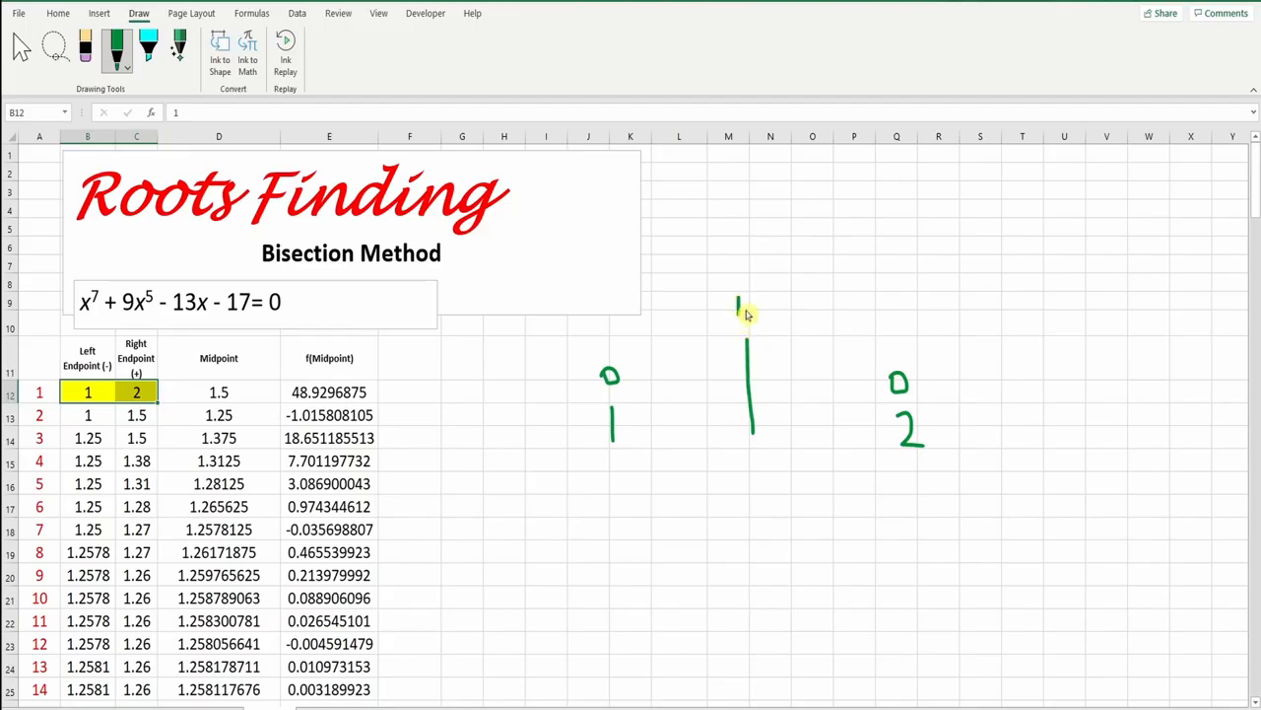
left_click(746, 310)
left_click_drag(757, 302, 755, 321)
left_click(18, 45)
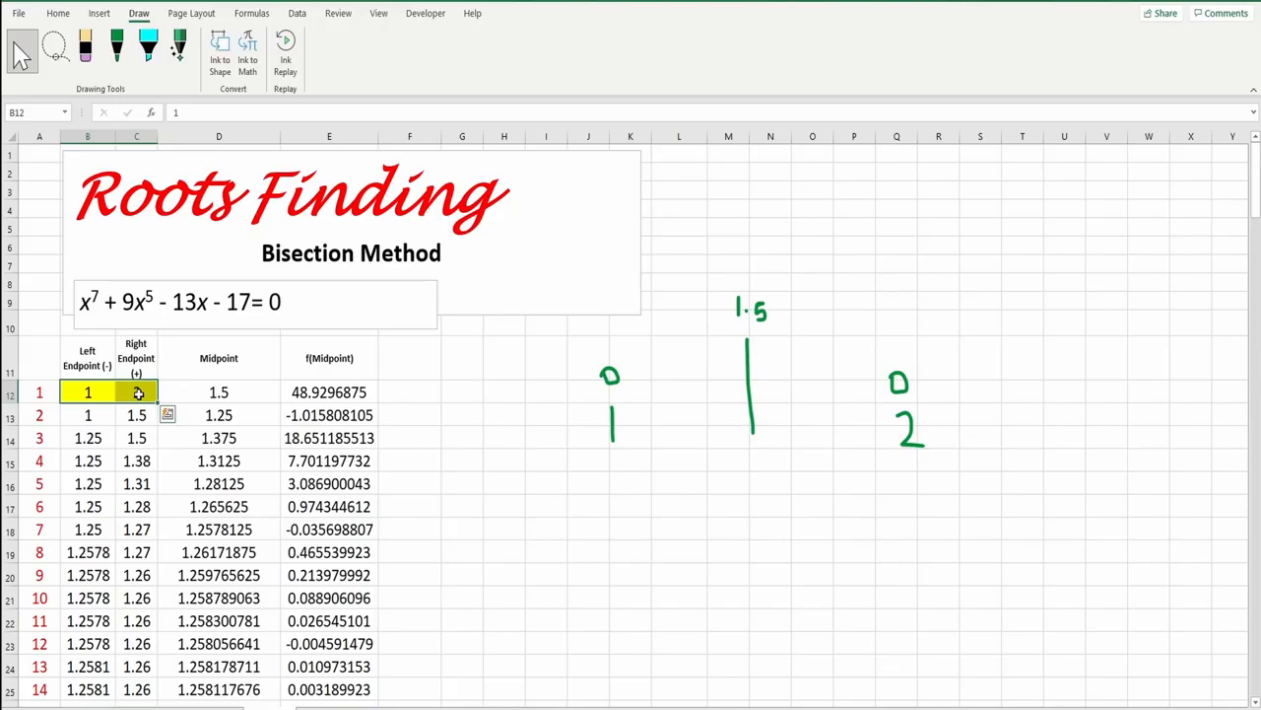
Step: Inspect the formulas behind the first Midpoint in D12 and its f(Midpoint) value in E12
left_click(222, 392)
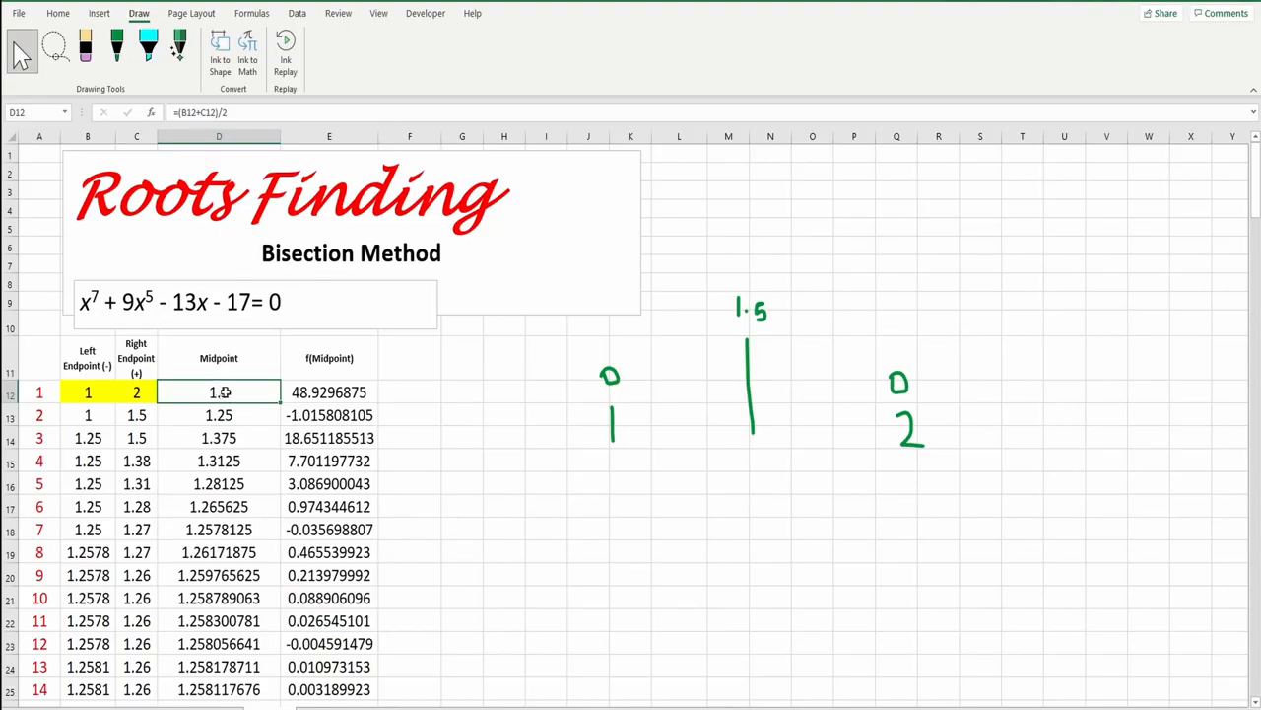
double_click(320, 392)
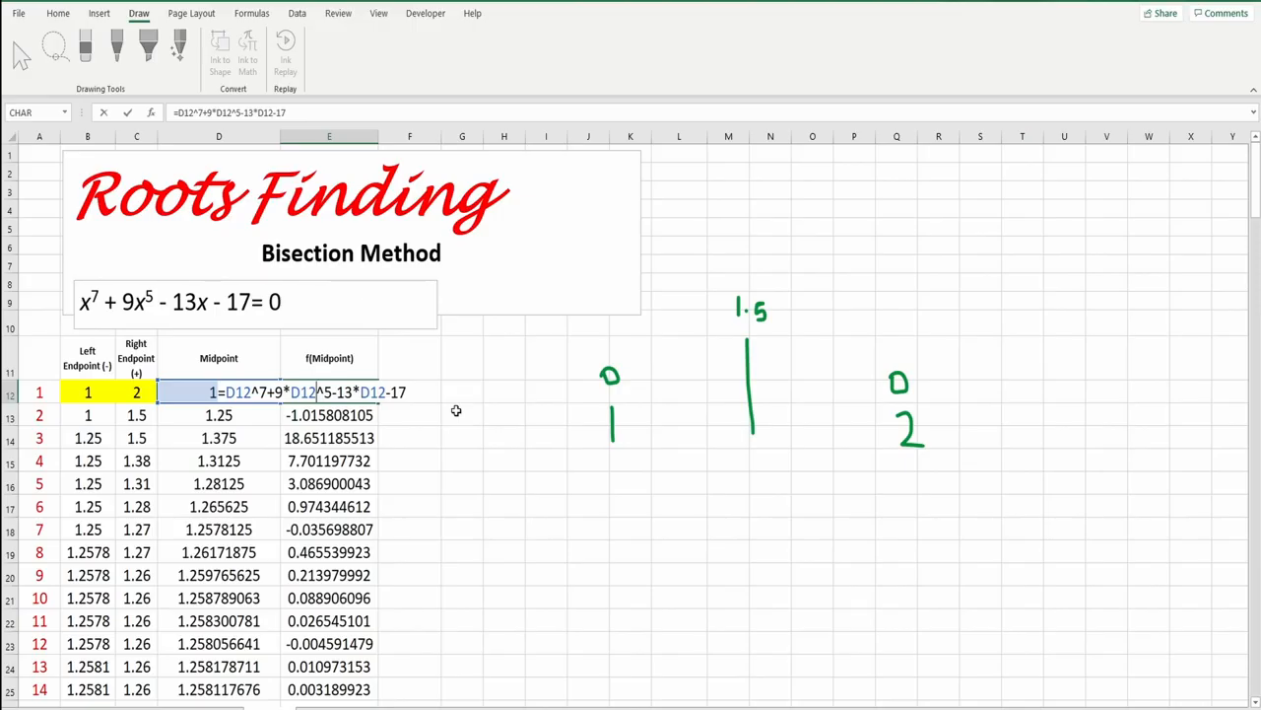
key("Escape")
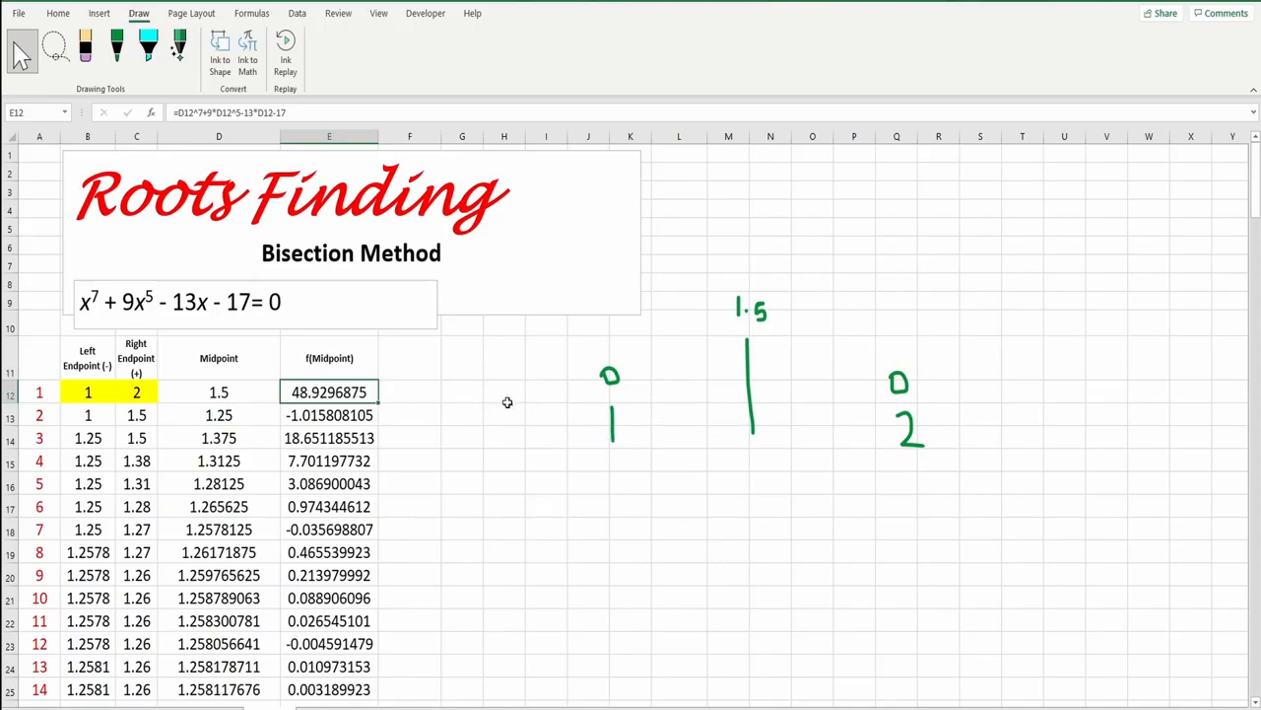
Step: Change the pen to red and underline the half intervals 1 to 1.5 and 1.5 to 2, plus the full interval below
left_click(116, 53)
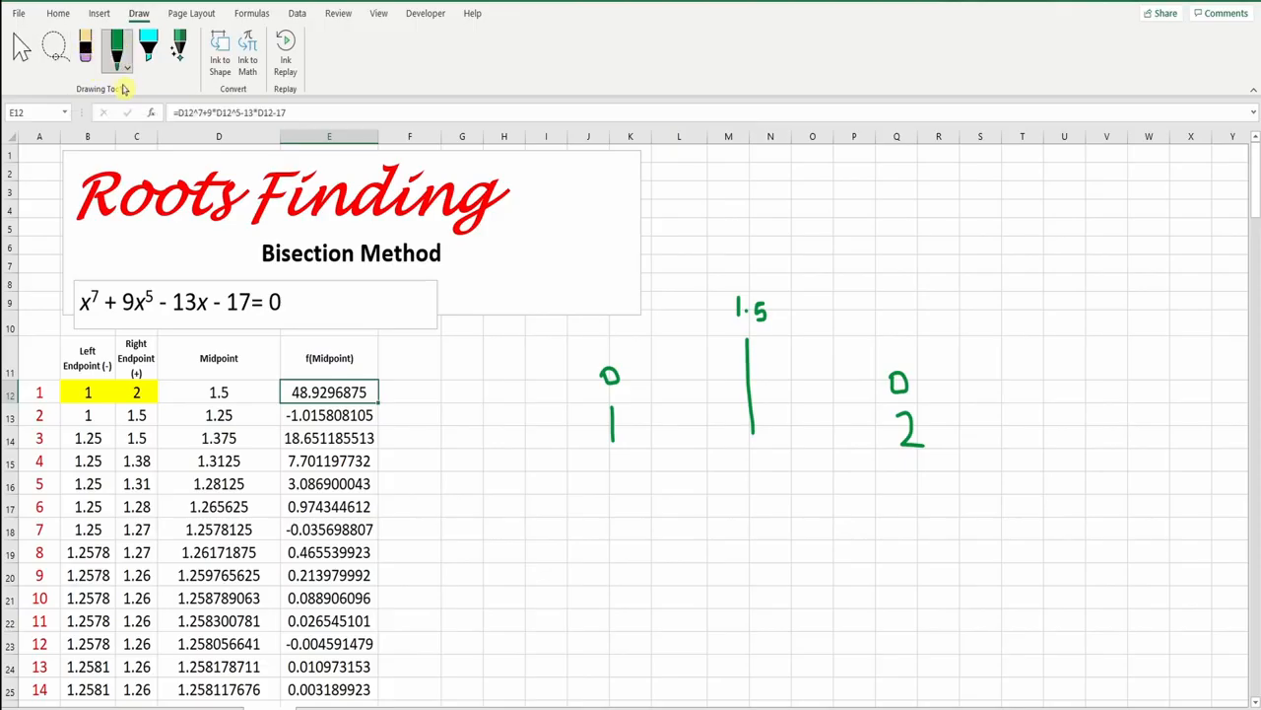
left_click(126, 67)
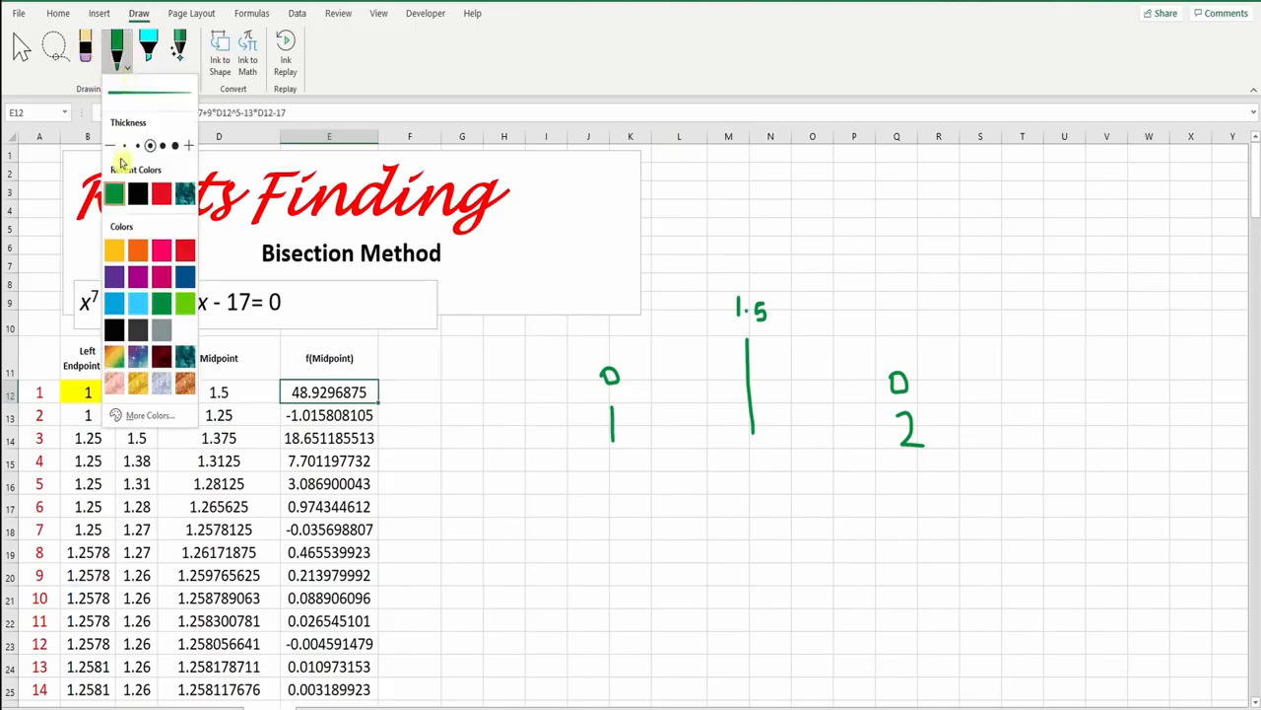
left_click(162, 193)
left_click(651, 430)
left_click_drag(648, 424, 864, 428)
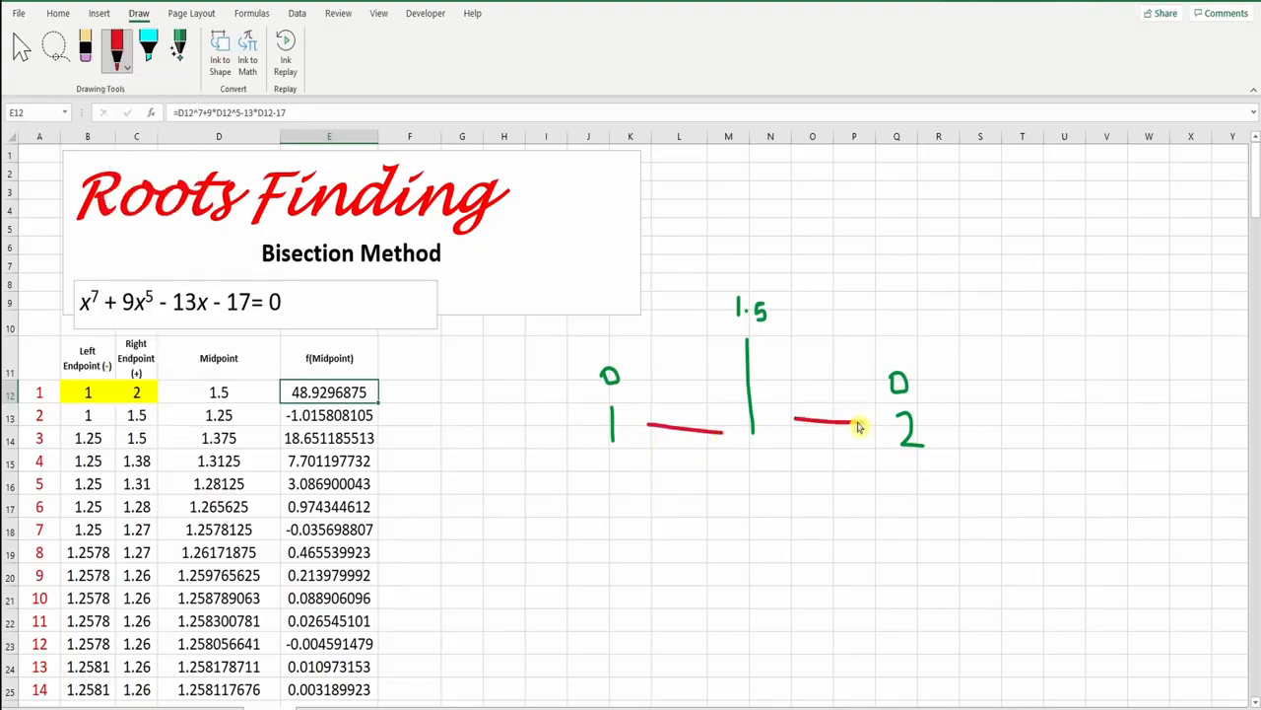
left_click_drag(628, 459, 903, 454)
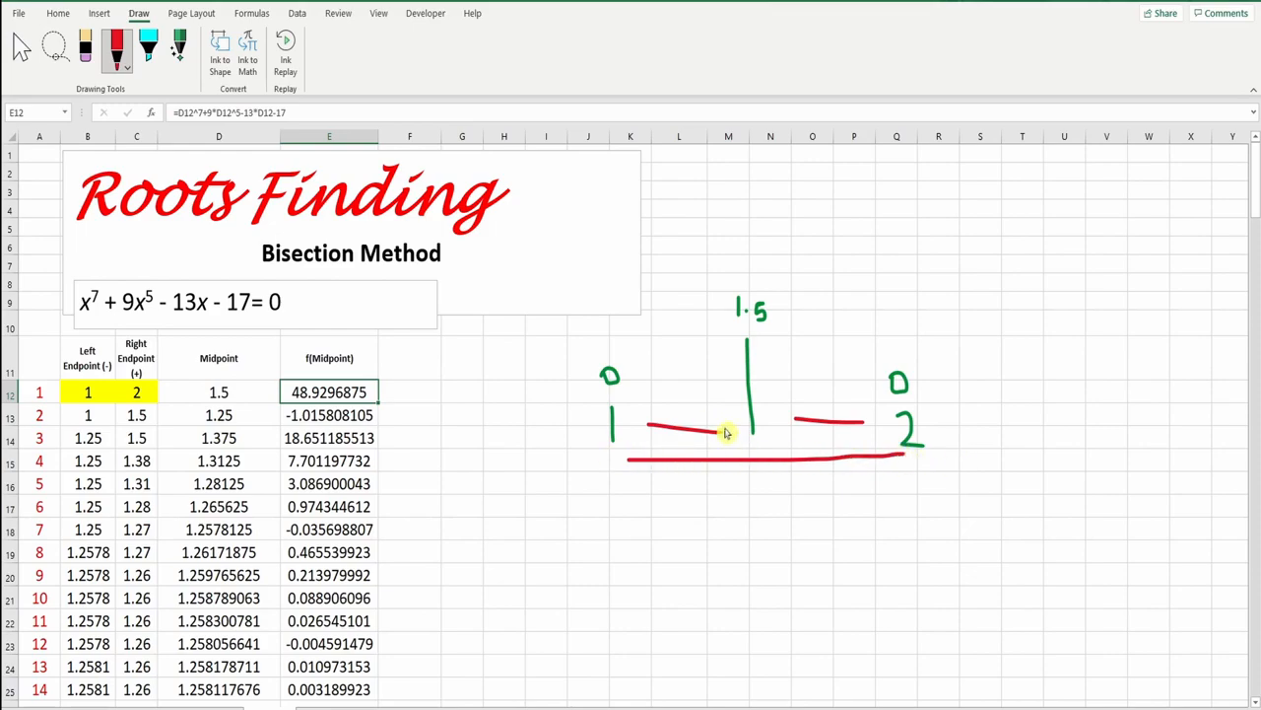
mouse_move(727, 431)
left_mouse_down()
mouse_move(654, 428)
mouse_move(726, 430)
left_mouse_up()
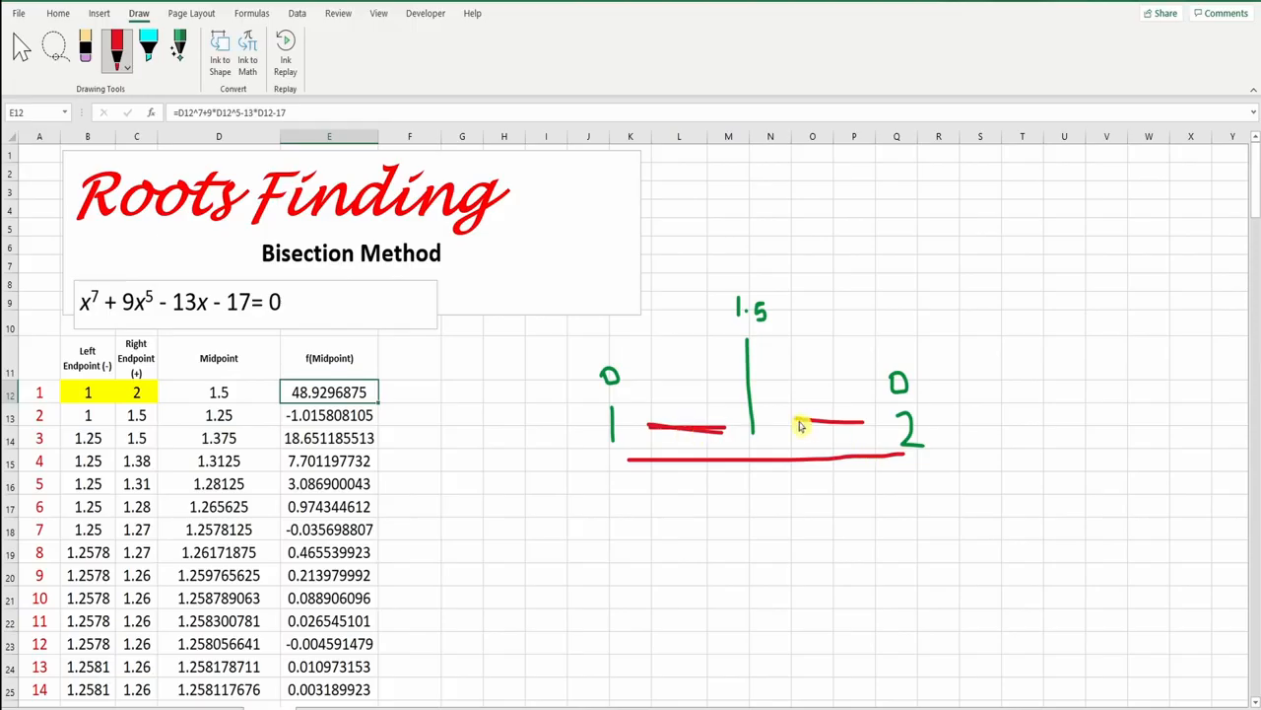
Step: Mark the first f(Midpoint) value with a red plus, box the 1 to 1.5 half interval and cross out the 1.5 to 2 half
left_click_drag(802, 423, 865, 429)
left_click_drag(287, 393, 277, 399)
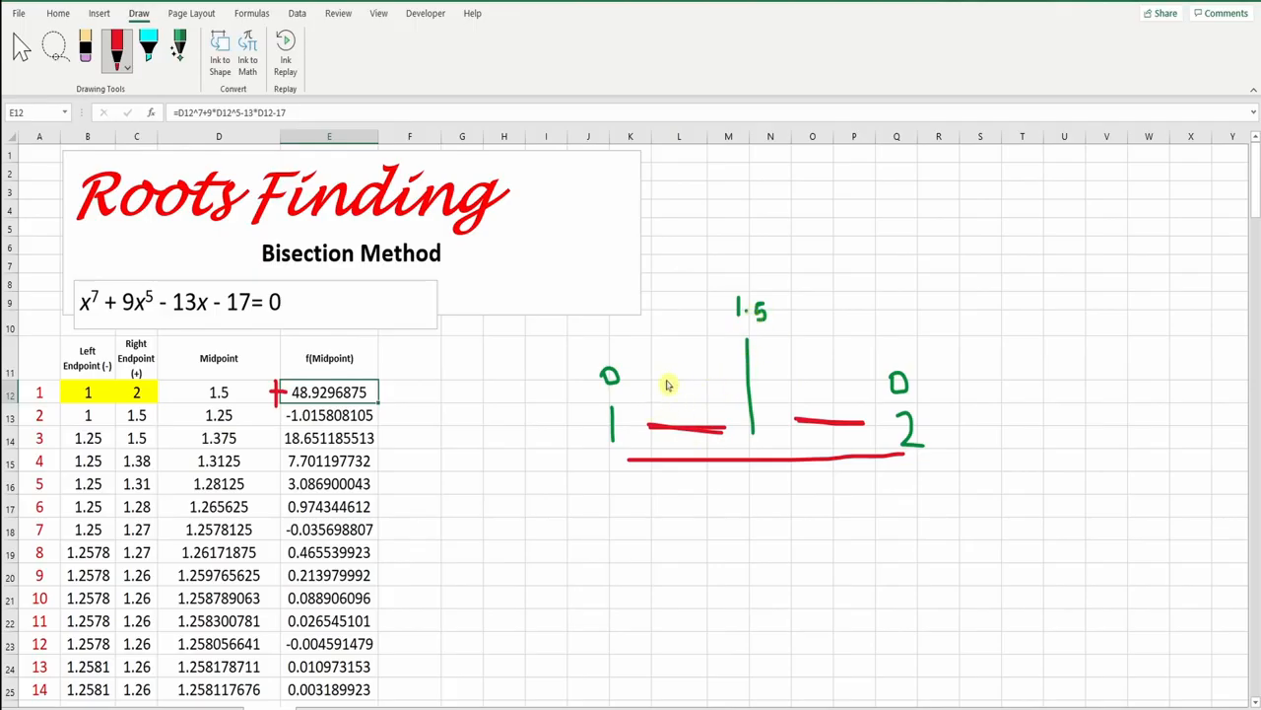
mouse_move(644, 482)
left_mouse_down()
mouse_move(642, 403)
mouse_move(716, 392)
mouse_move(729, 446)
mouse_move(678, 463)
mouse_move(641, 440)
mouse_move(658, 387)
mouse_move(732, 394)
mouse_move(732, 445)
mouse_move(647, 461)
left_mouse_up()
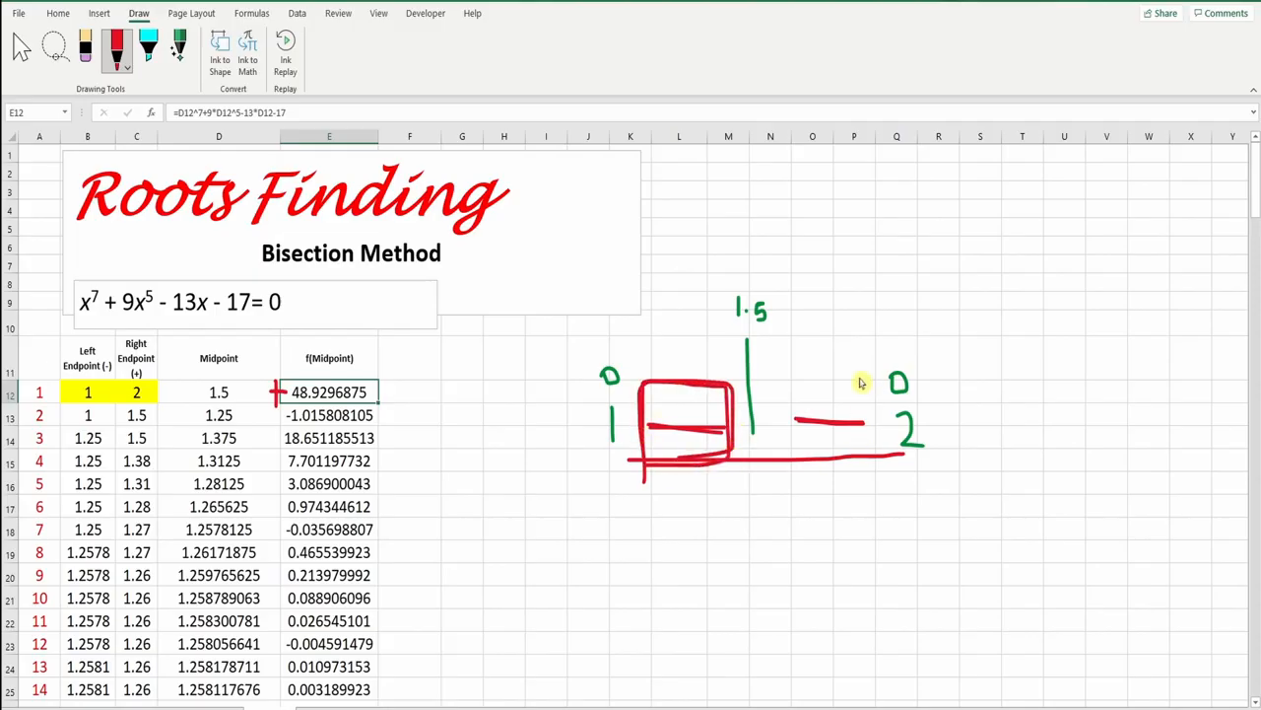
left_click_drag(860, 383, 814, 477)
left_click_drag(816, 371, 873, 477)
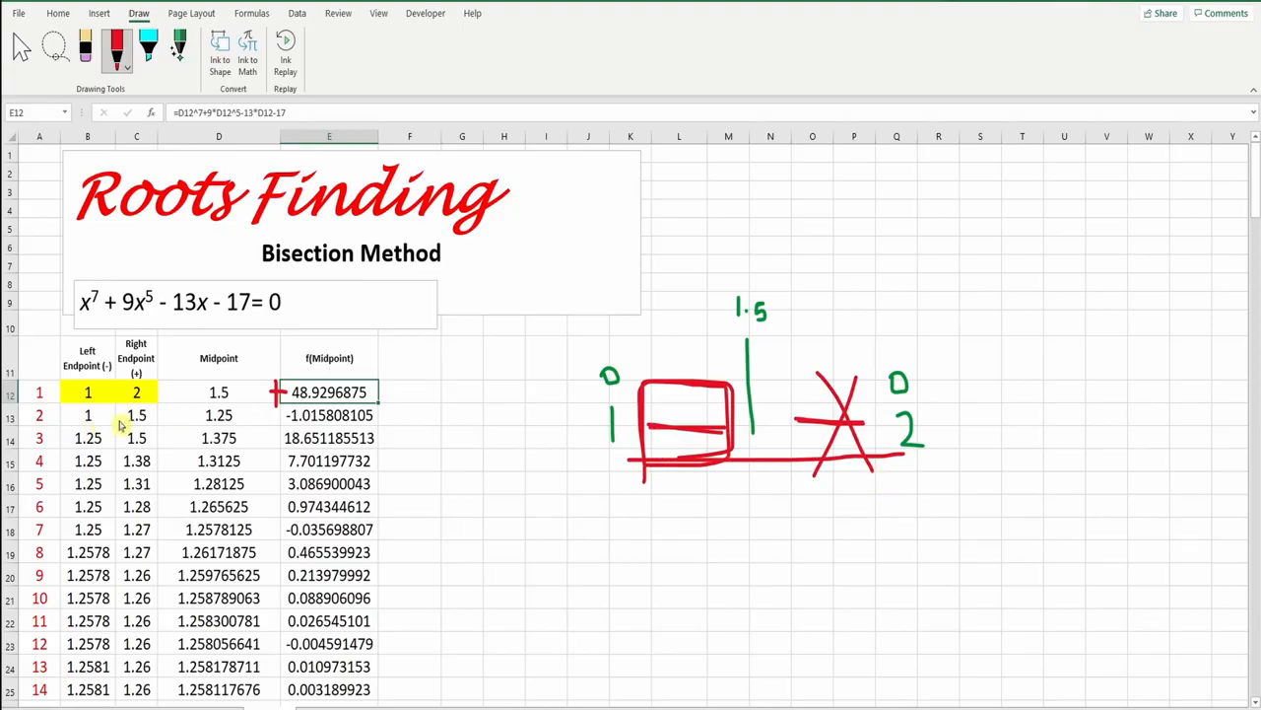
Step: Write the next intervals 1 to 1.5 and 1.25 — 1.5 in red below the sketch, mark E13 with a minus, and stop inking
left_click_drag(616, 500, 615, 540)
mouse_move(744, 500)
left_mouse_down()
mouse_move(747, 532)
mouse_move(775, 523)
mouse_move(772, 540)
mouse_move(780, 506)
left_mouse_up()
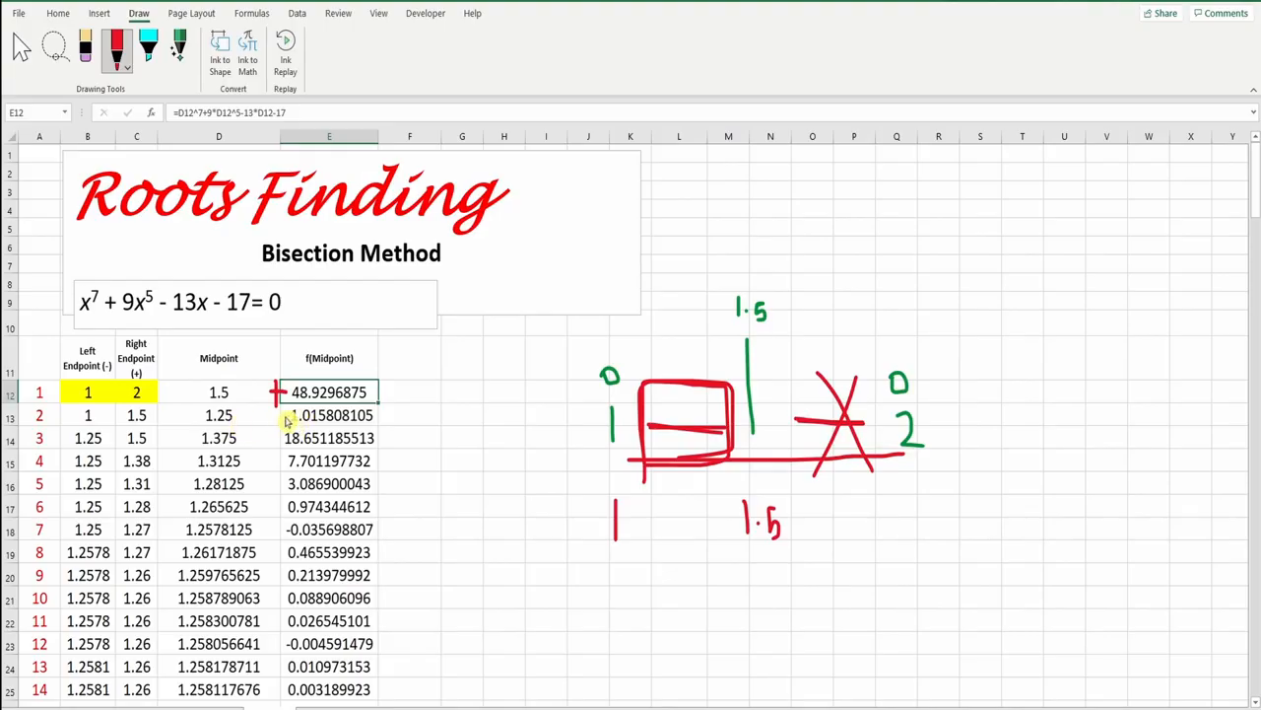
left_click_drag(272, 417, 282, 416)
mouse_move(616, 564)
left_mouse_down()
mouse_move(615, 590)
mouse_move(667, 589)
mouse_move(676, 574)
mouse_move(674, 593)
left_mouse_up()
mouse_move(757, 563)
left_mouse_down()
mouse_move(759, 592)
mouse_move(788, 577)
mouse_move(791, 591)
left_mouse_up()
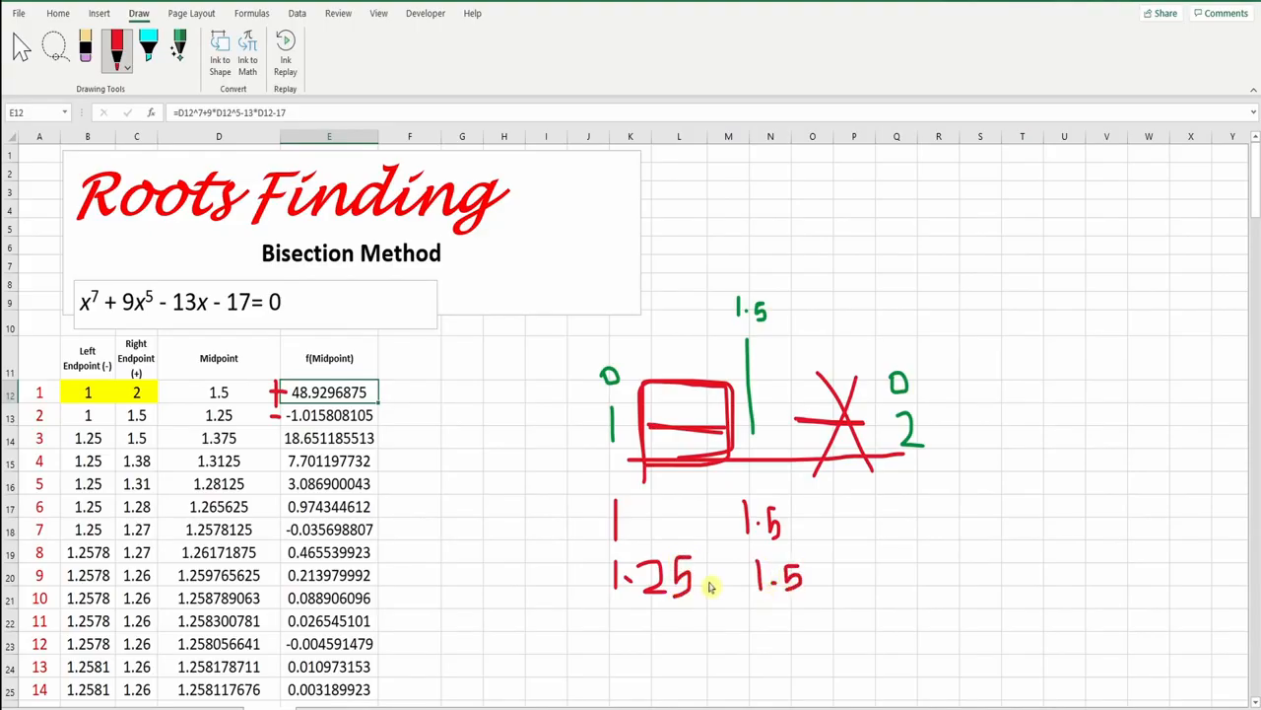
left_click_drag(705, 582, 738, 584)
left_click(17, 54)
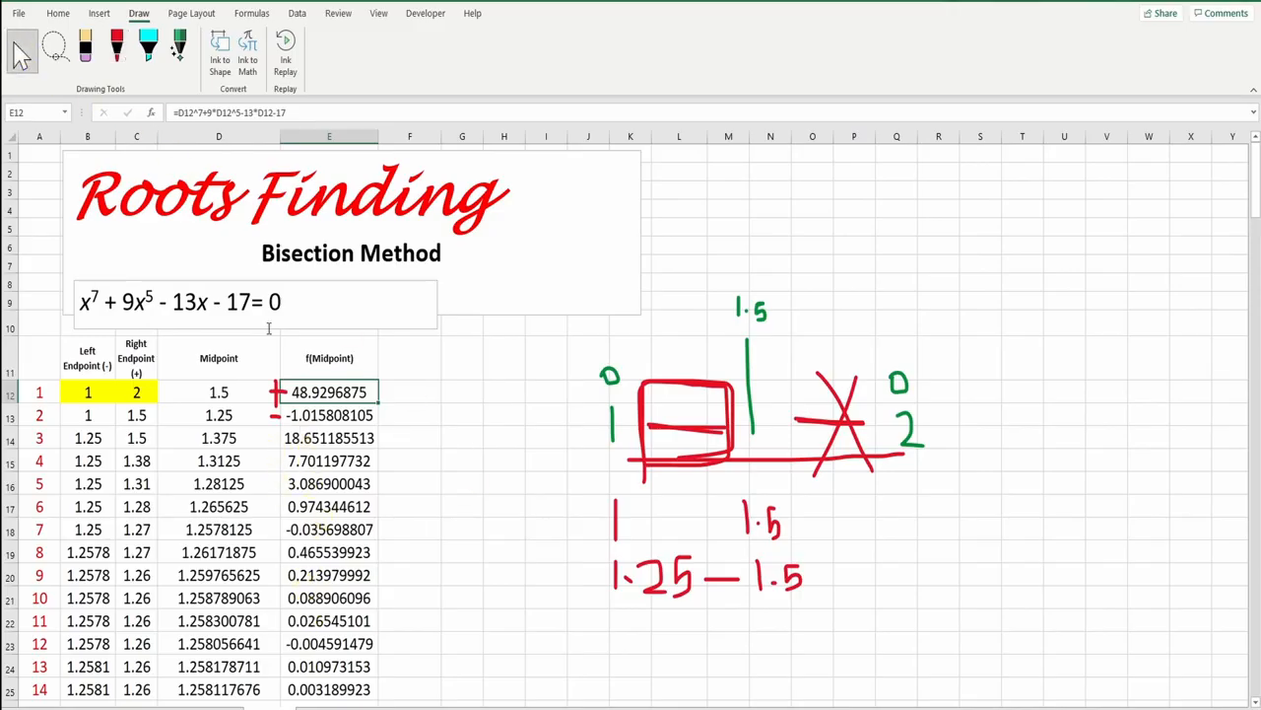
Step: Examine the later Midpoint and f(Midpoint) values at iterations 19, 20, 21 and 26 for convergence towards zero
scroll(269, 332, "down", 4)
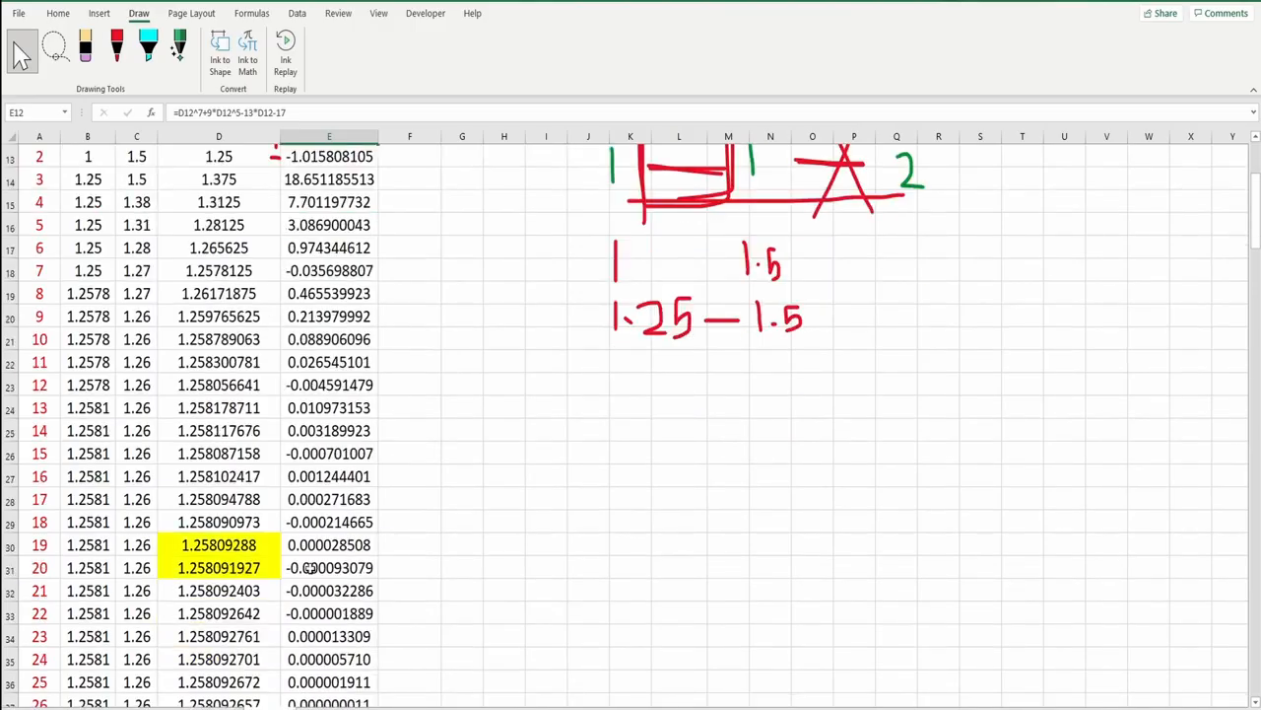
left_click(315, 545)
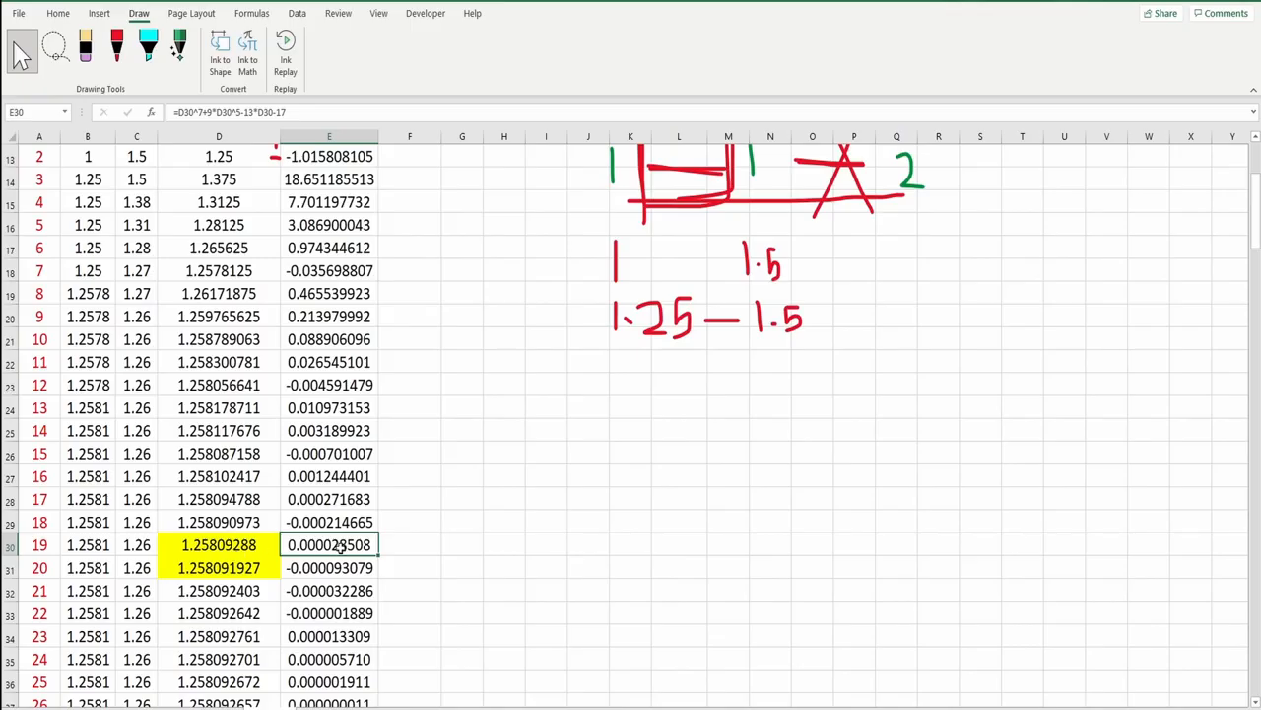
left_click(238, 567)
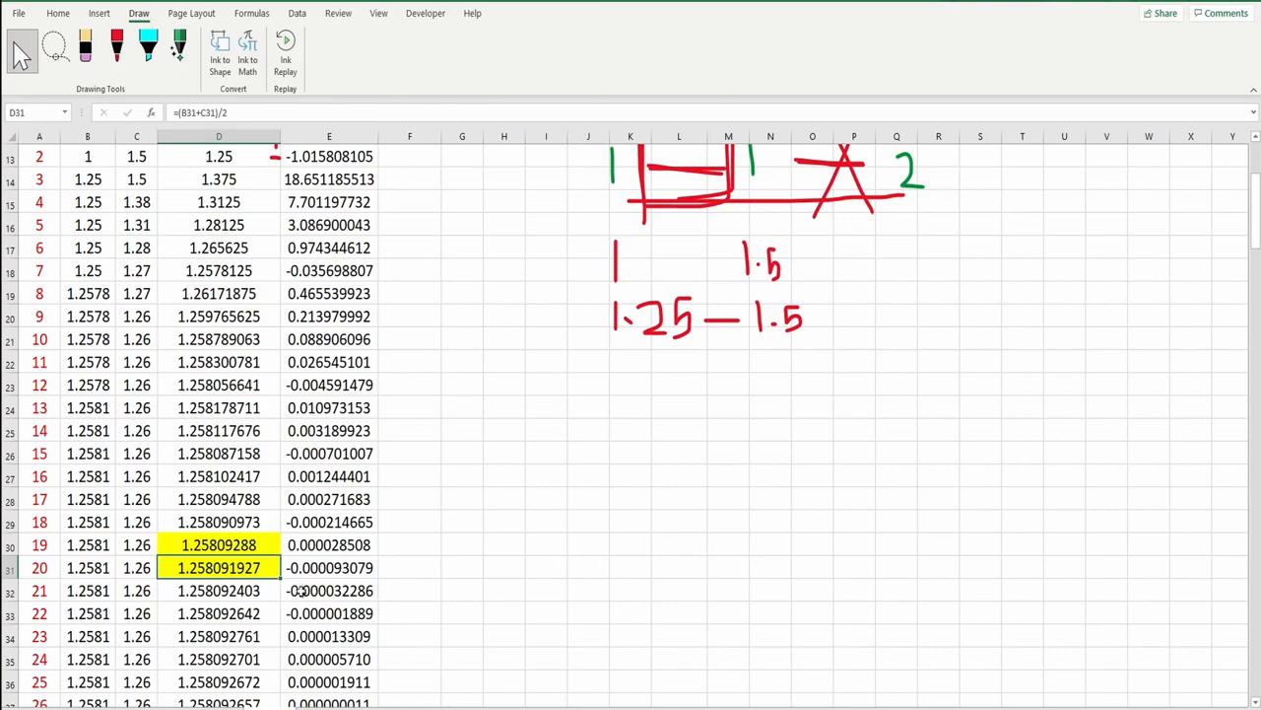
left_click(223, 590)
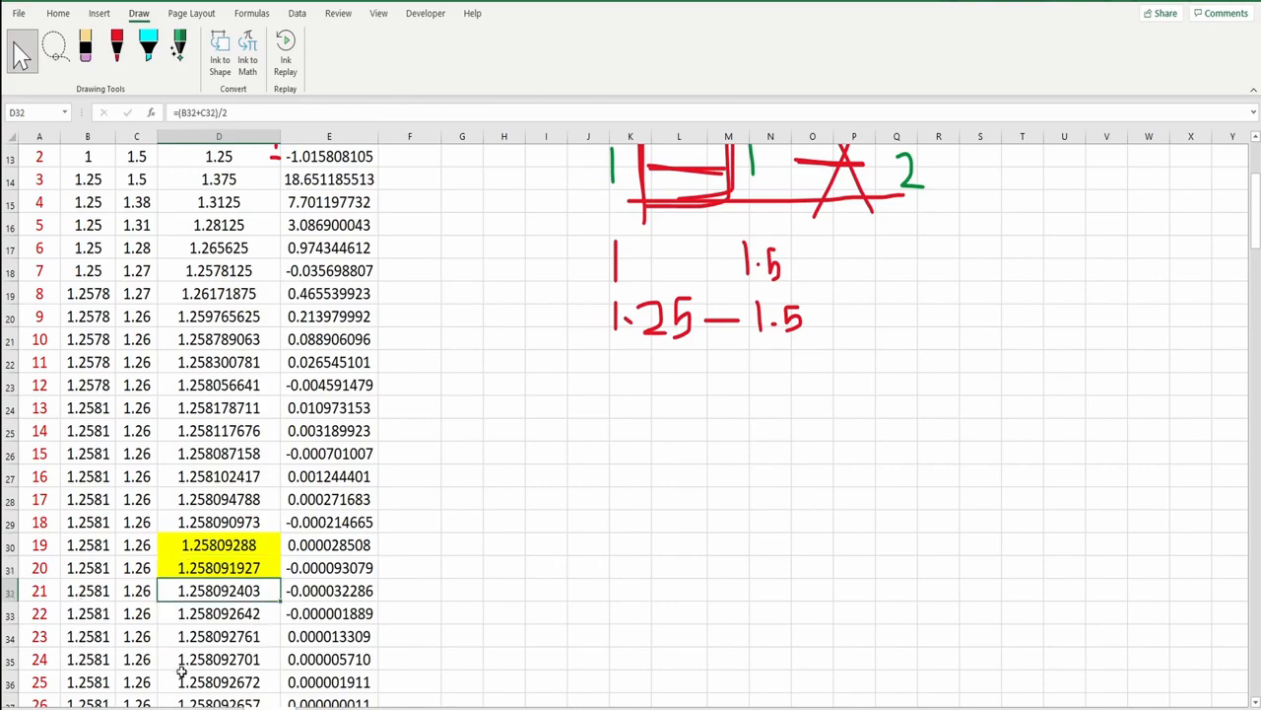
scroll(303, 687, "down", 1)
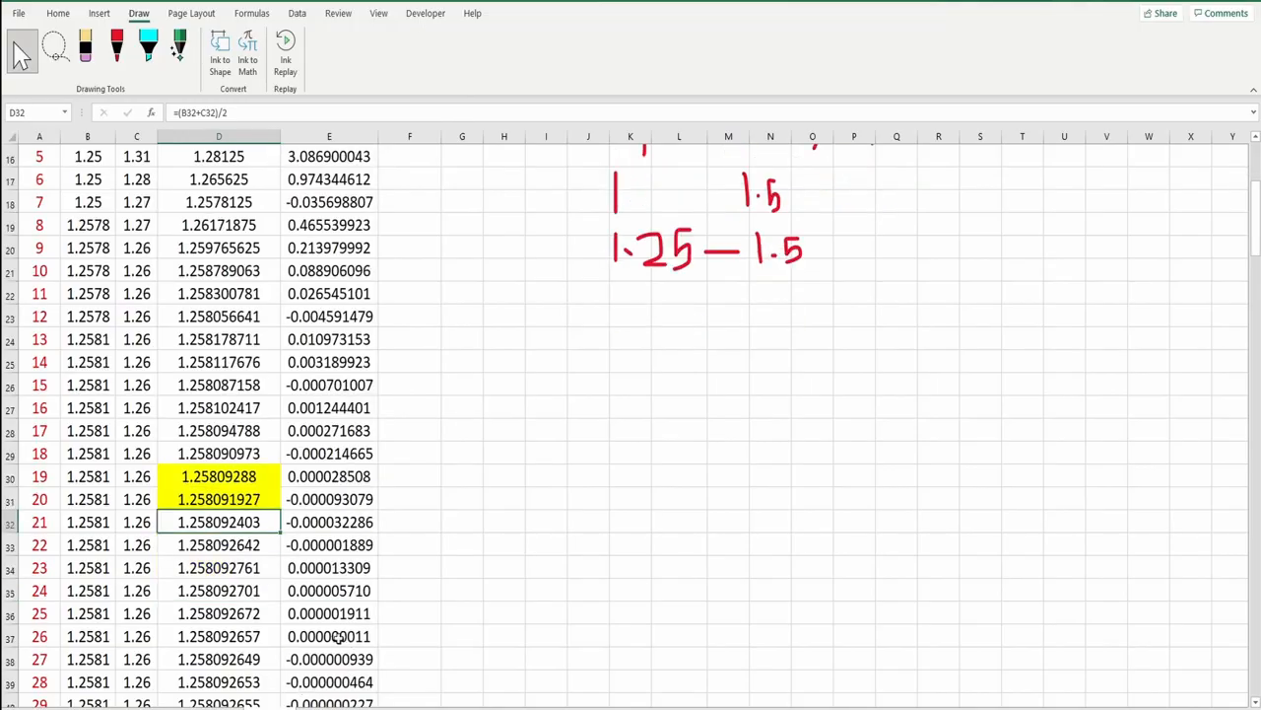
left_click(247, 638)
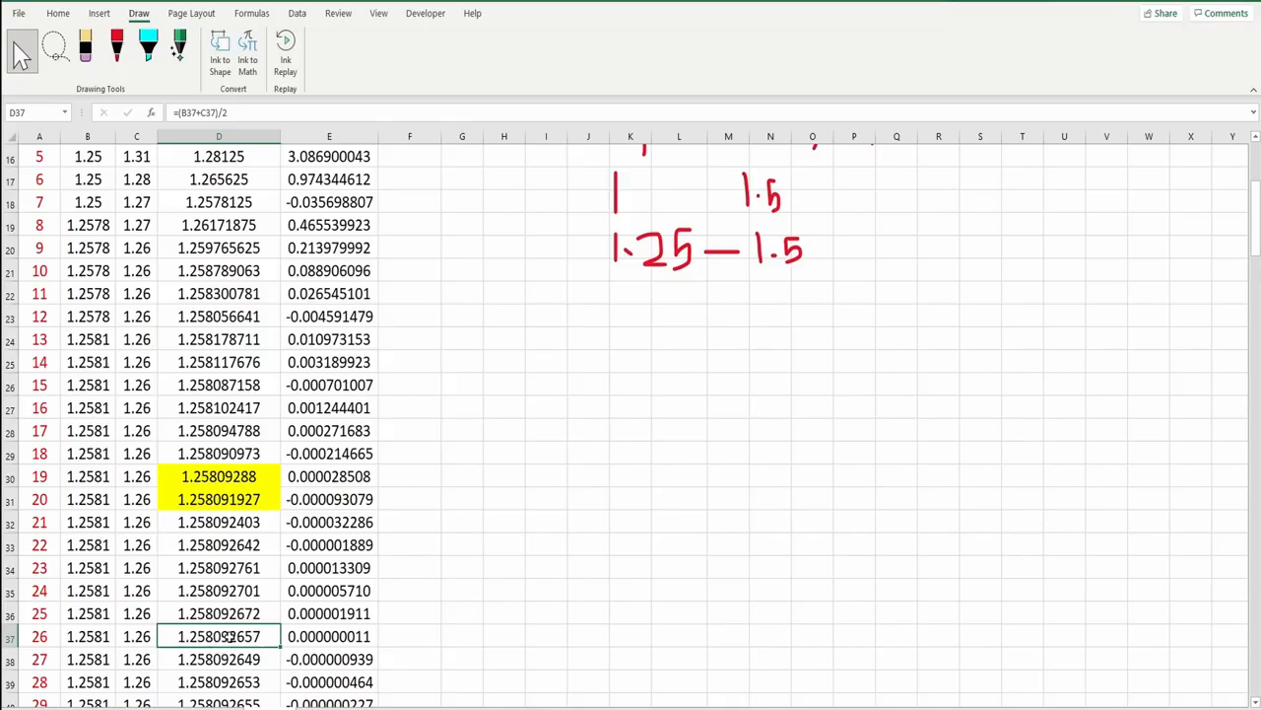
Step: Erase all the red and green ink beside the bisection table and return to normal selection
scroll(229, 637, "up", 3)
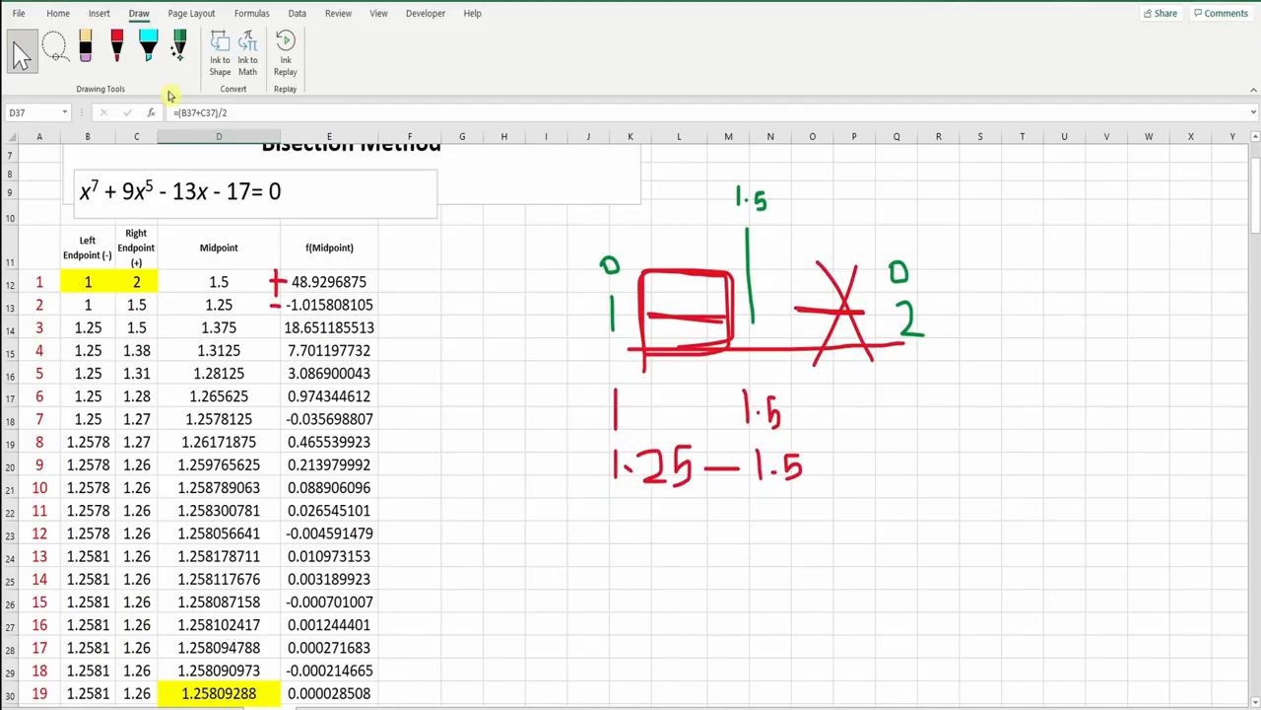
left_click(84, 44)
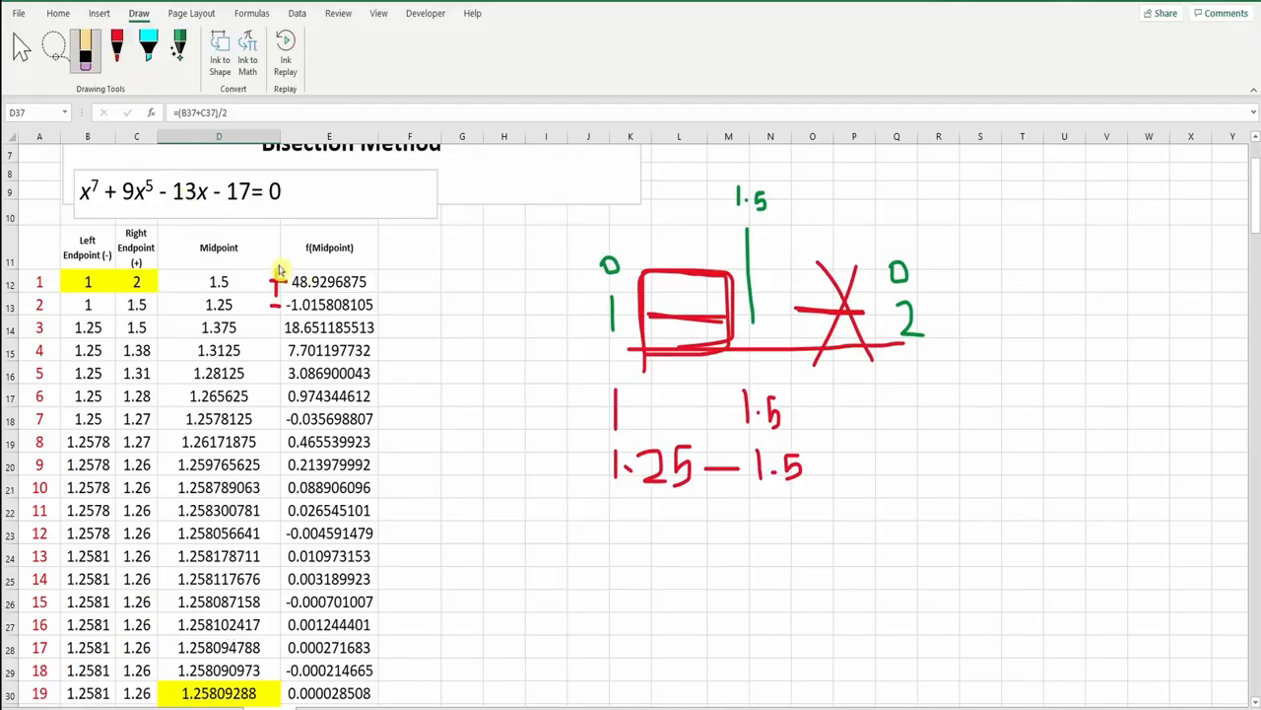
mouse_move(552, 325)
left_mouse_down()
mouse_move(740, 341)
mouse_move(914, 314)
mouse_move(907, 296)
mouse_move(697, 369)
mouse_move(803, 293)
mouse_move(740, 197)
mouse_move(712, 203)
mouse_move(746, 197)
left_mouse_up()
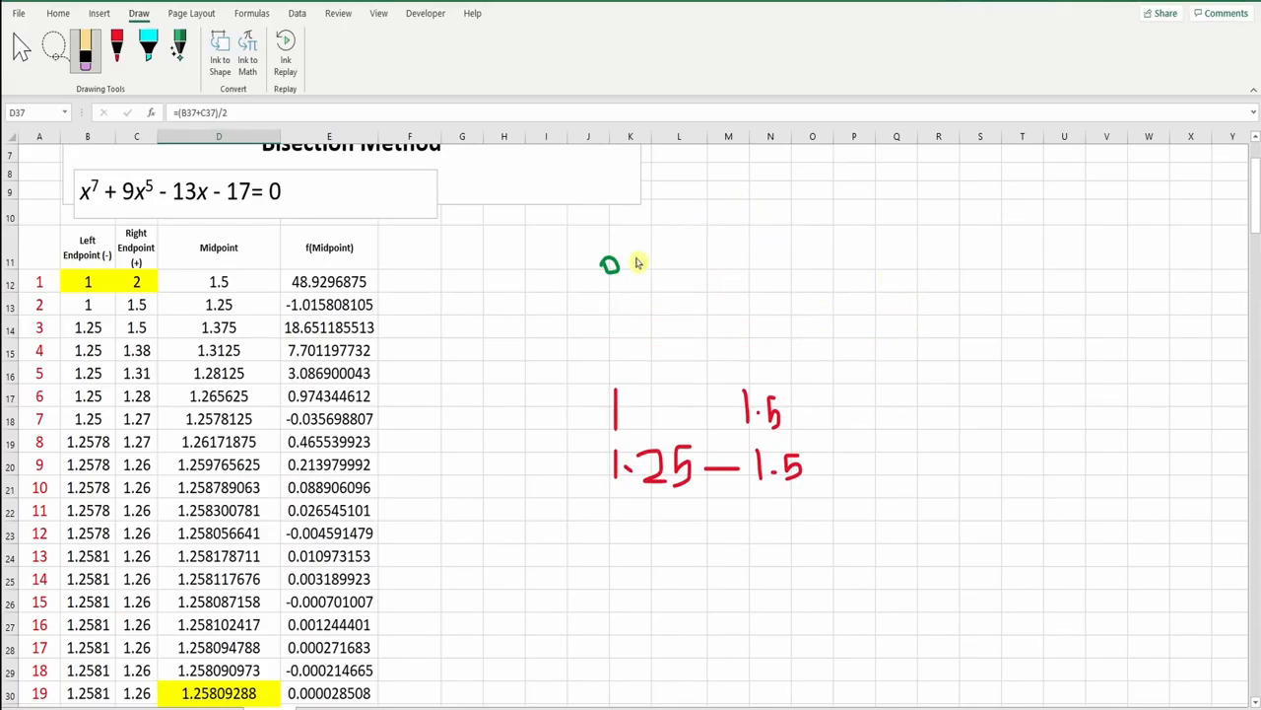
mouse_move(638, 262)
left_mouse_down()
mouse_move(603, 359)
mouse_move(784, 423)
mouse_move(790, 470)
mouse_move(694, 471)
mouse_move(720, 479)
mouse_move(755, 415)
left_mouse_up()
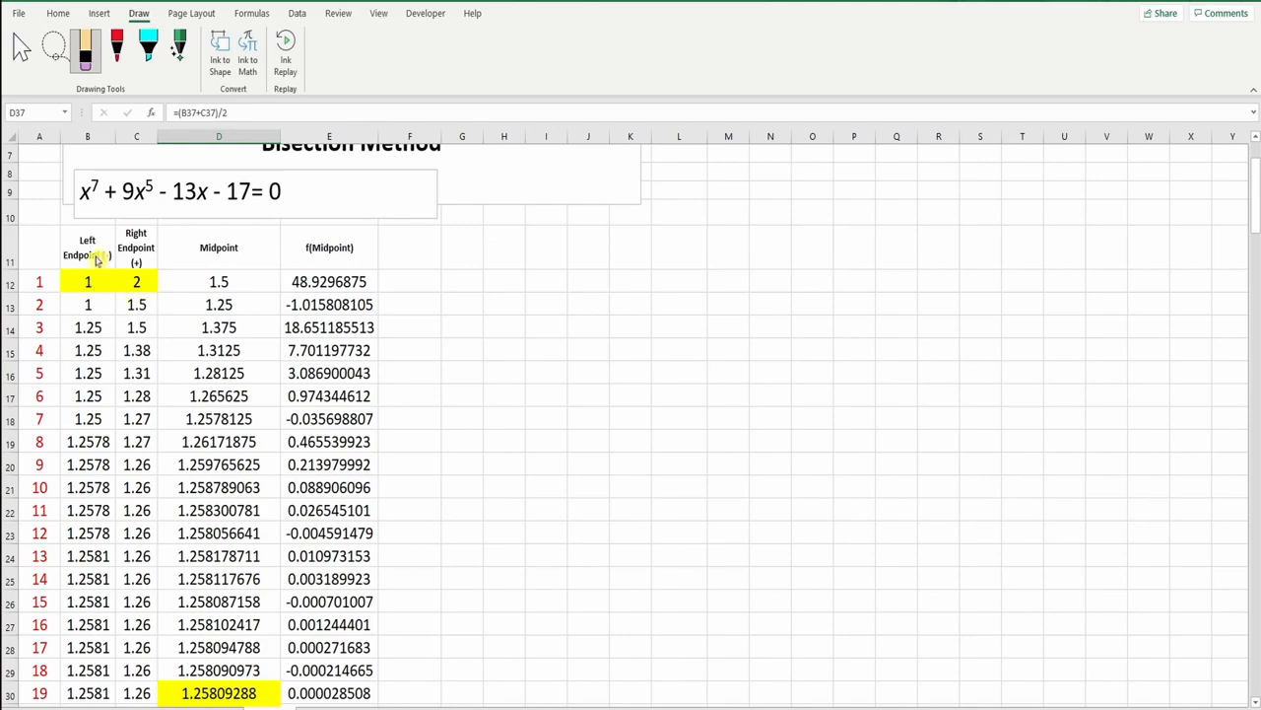
left_click(22, 46)
Step: Inspect the starting endpoints in B12 and C12 and the formula that averages them in D12
left_click(90, 282)
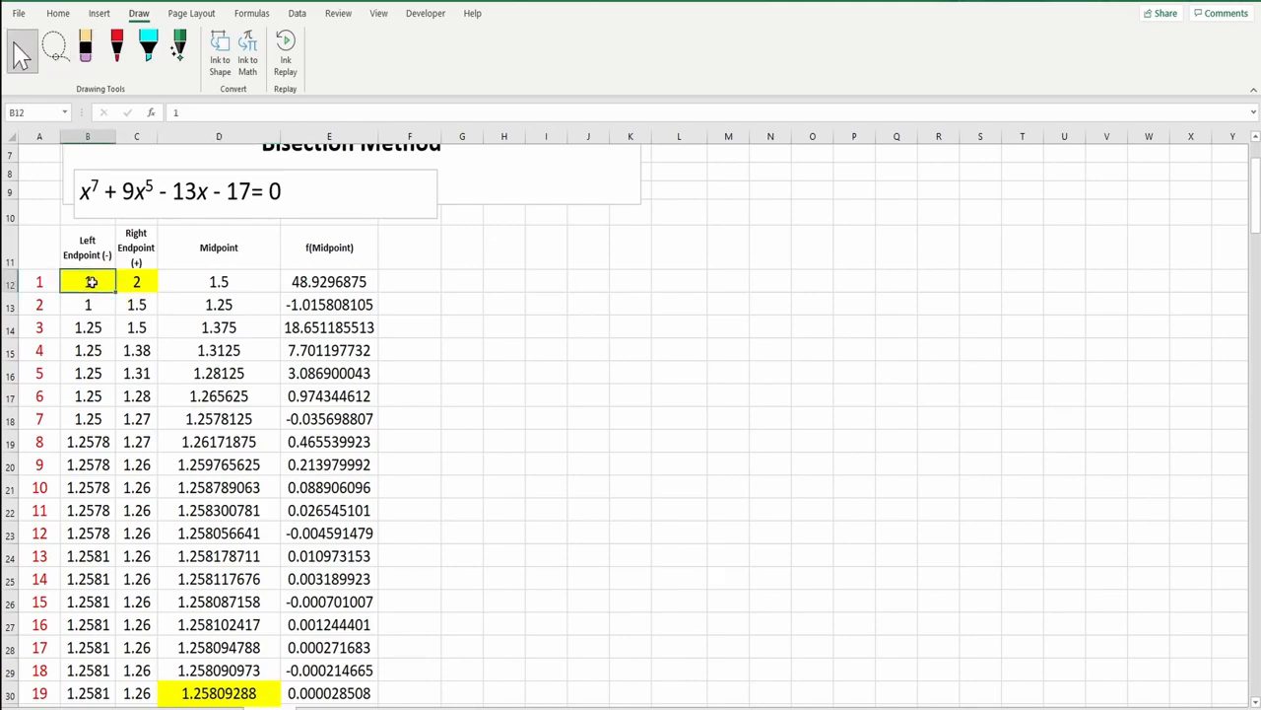
mouse_move(145, 282)
left_mouse_down()
mouse_move(93, 282)
mouse_move(126, 283)
left_mouse_up()
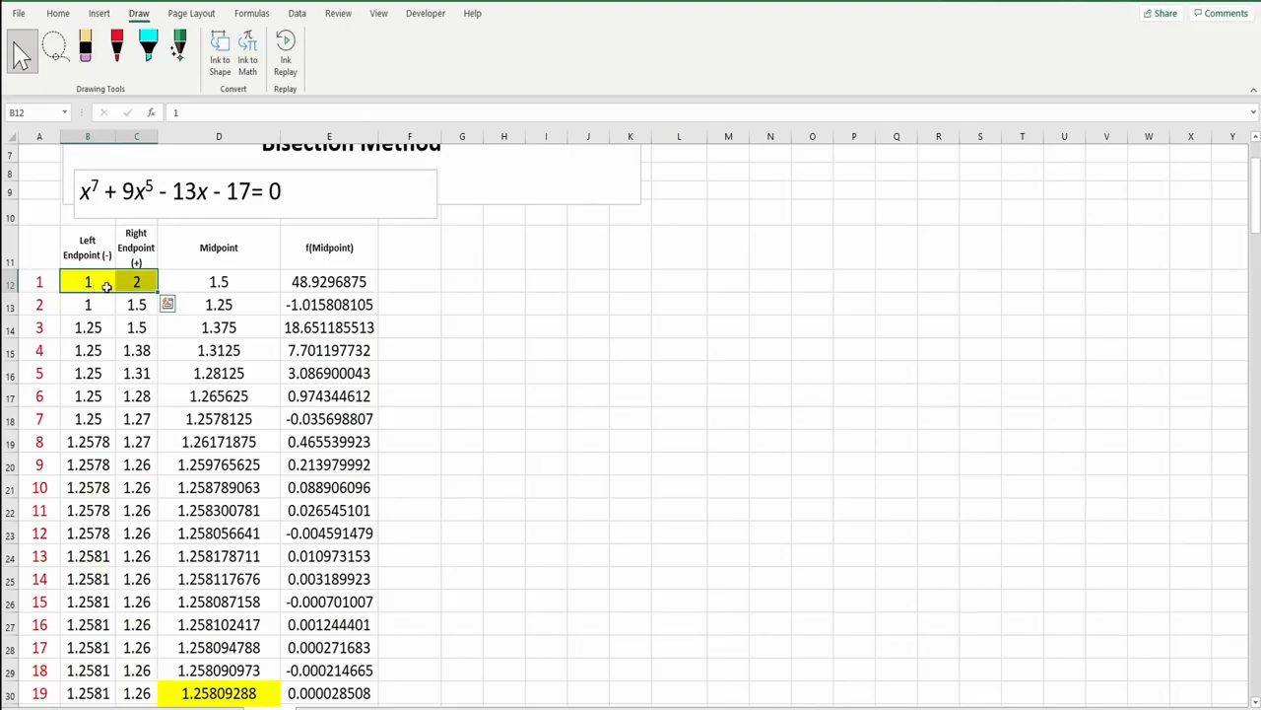
left_click(100, 286)
left_click(143, 284)
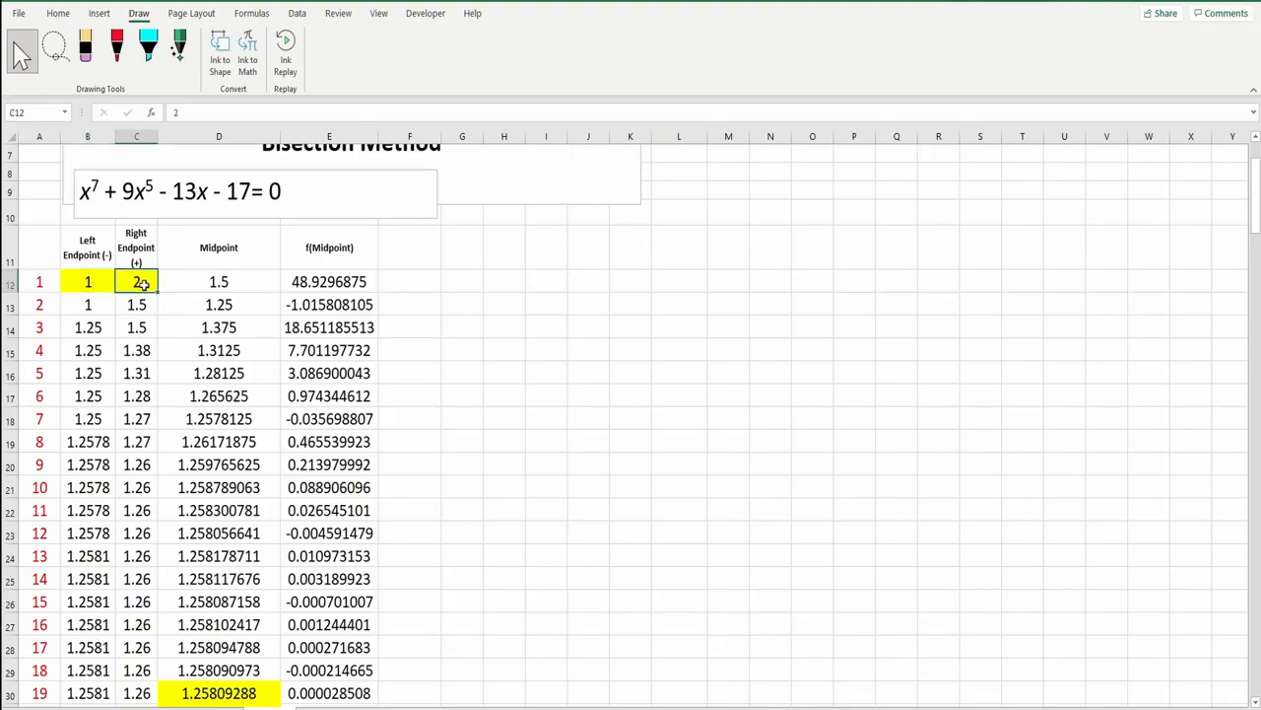
left_click(211, 283)
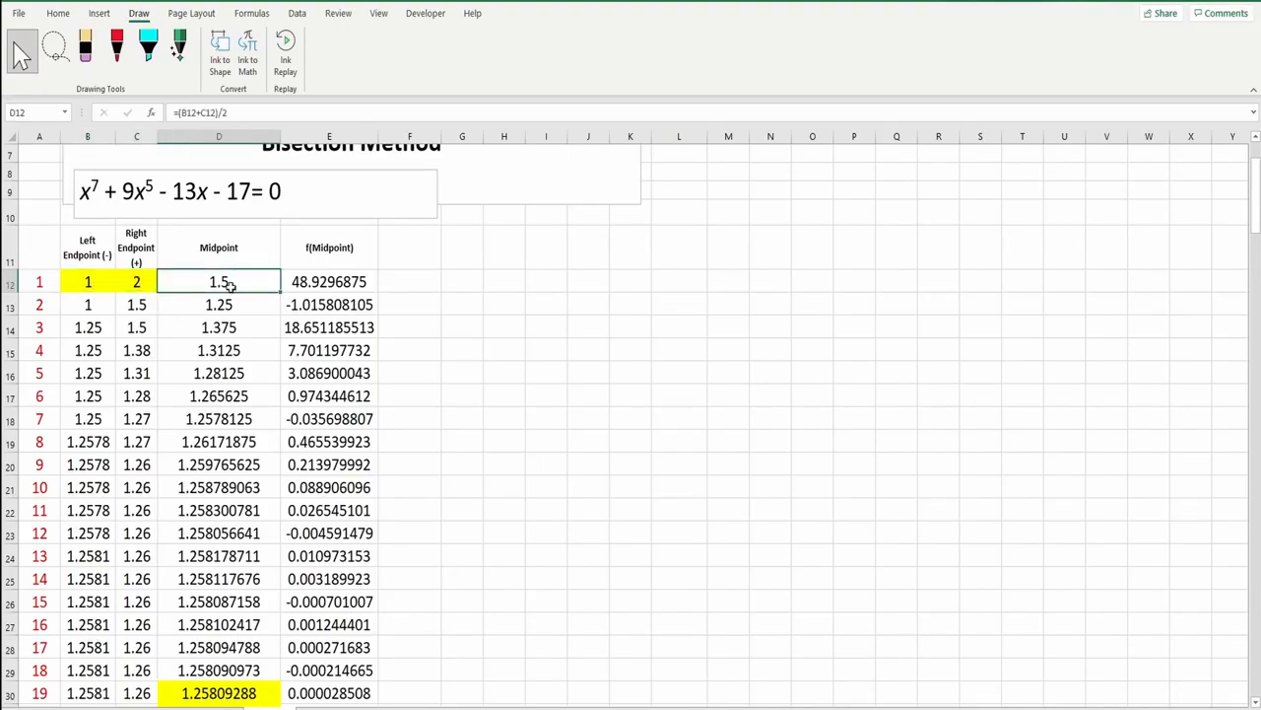
double_click(229, 284)
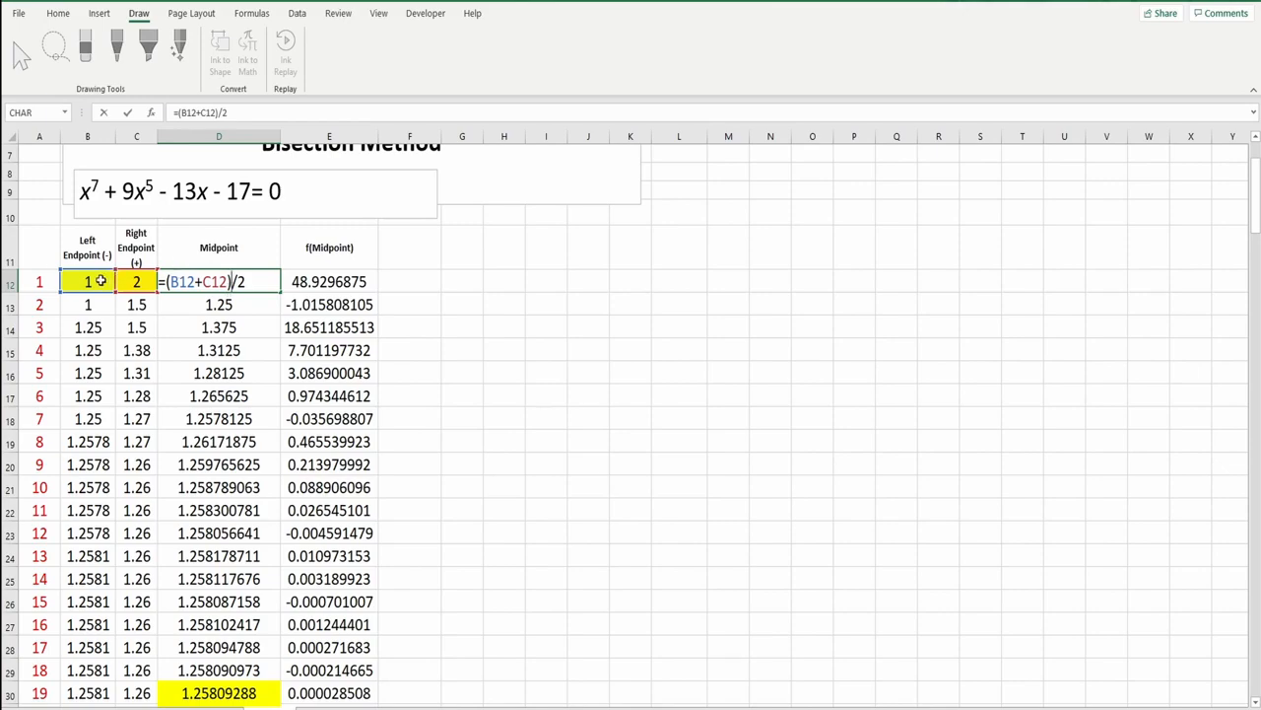
key("Escape")
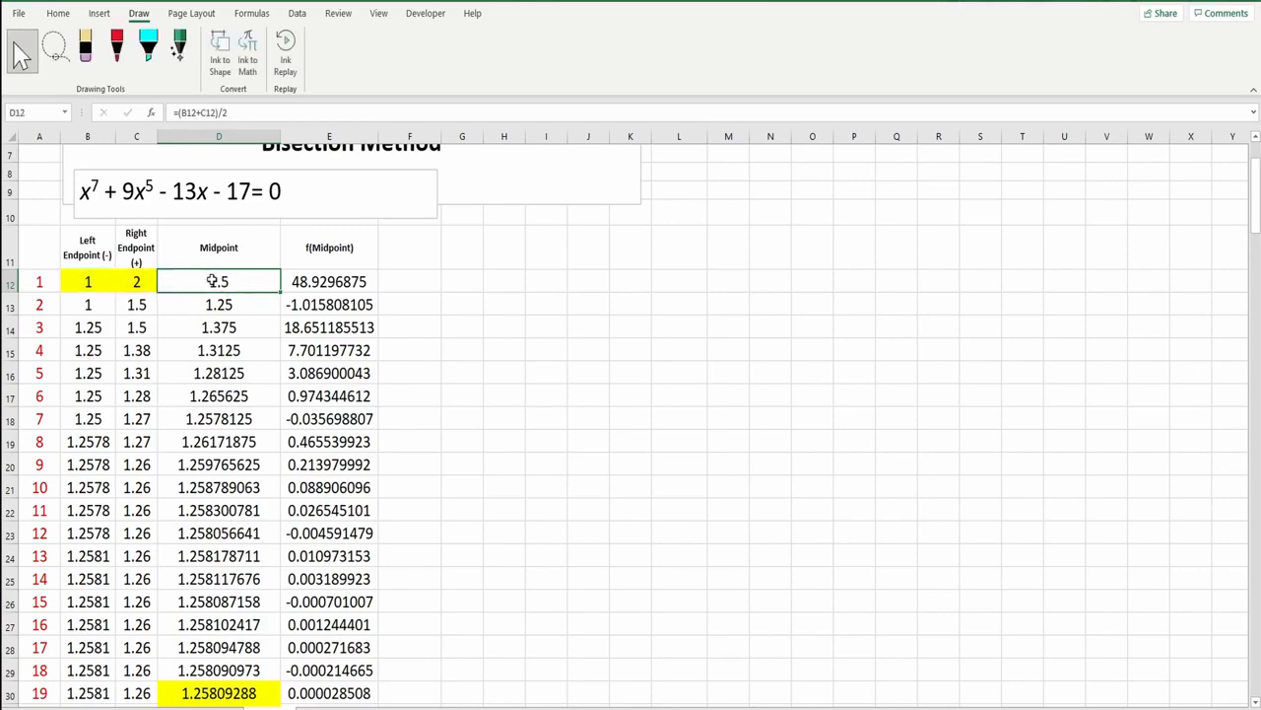
Step: Inspect the polynomial formula in E12 and compare it with the equation above the table
left_click(305, 284)
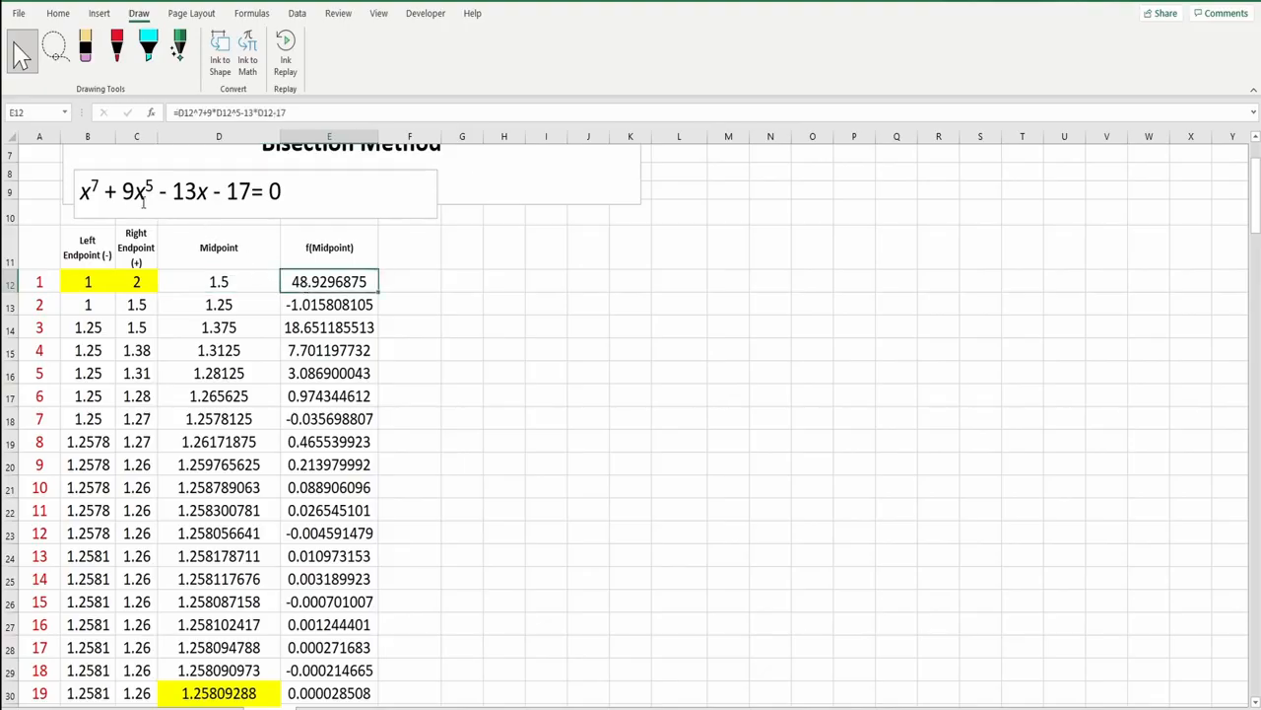
double_click(296, 282)
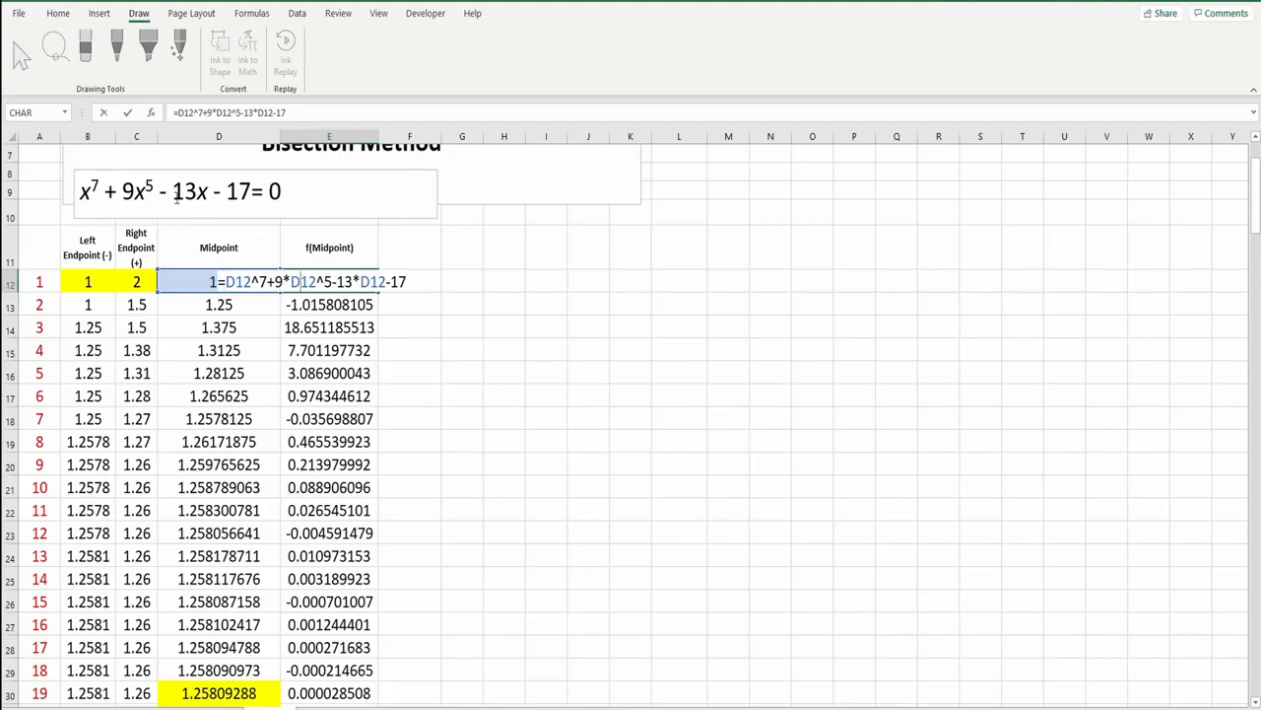
key("ctrl+Return")
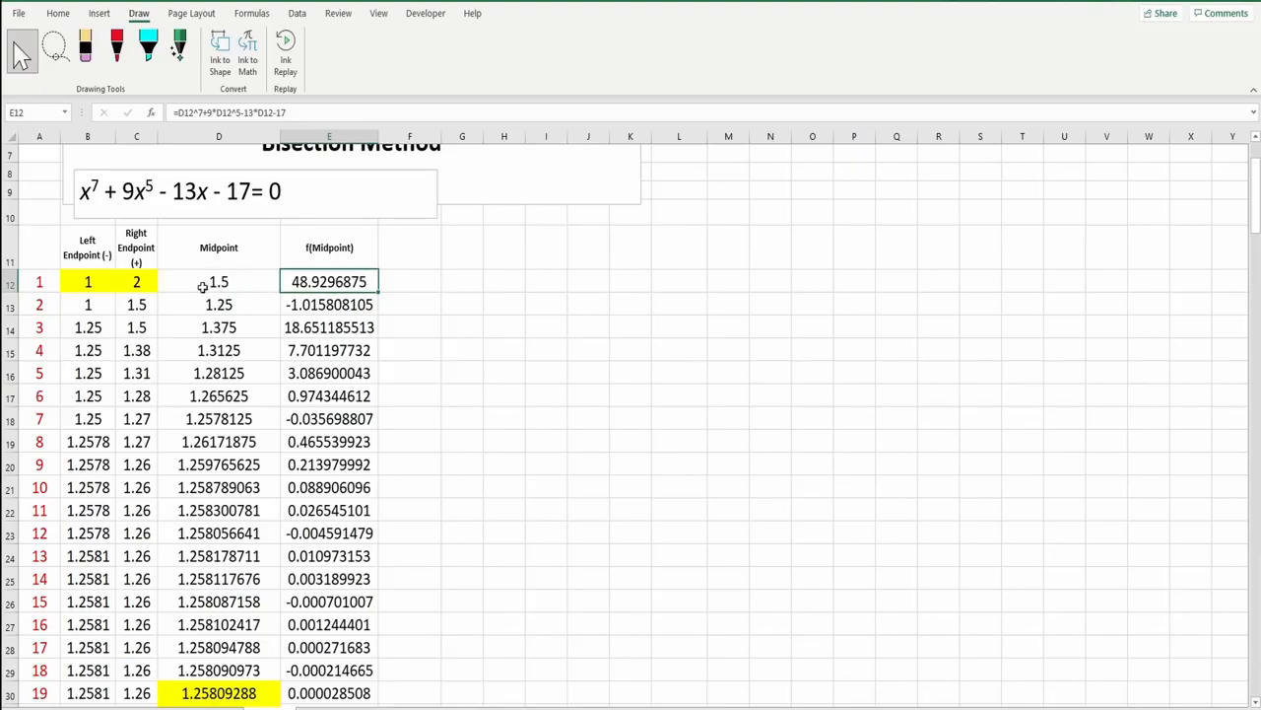
Step: Inspect the IF formulas in B13 and C13 that choose the second iteration's left and right endpoints from the sign of E12
left_click(99, 306)
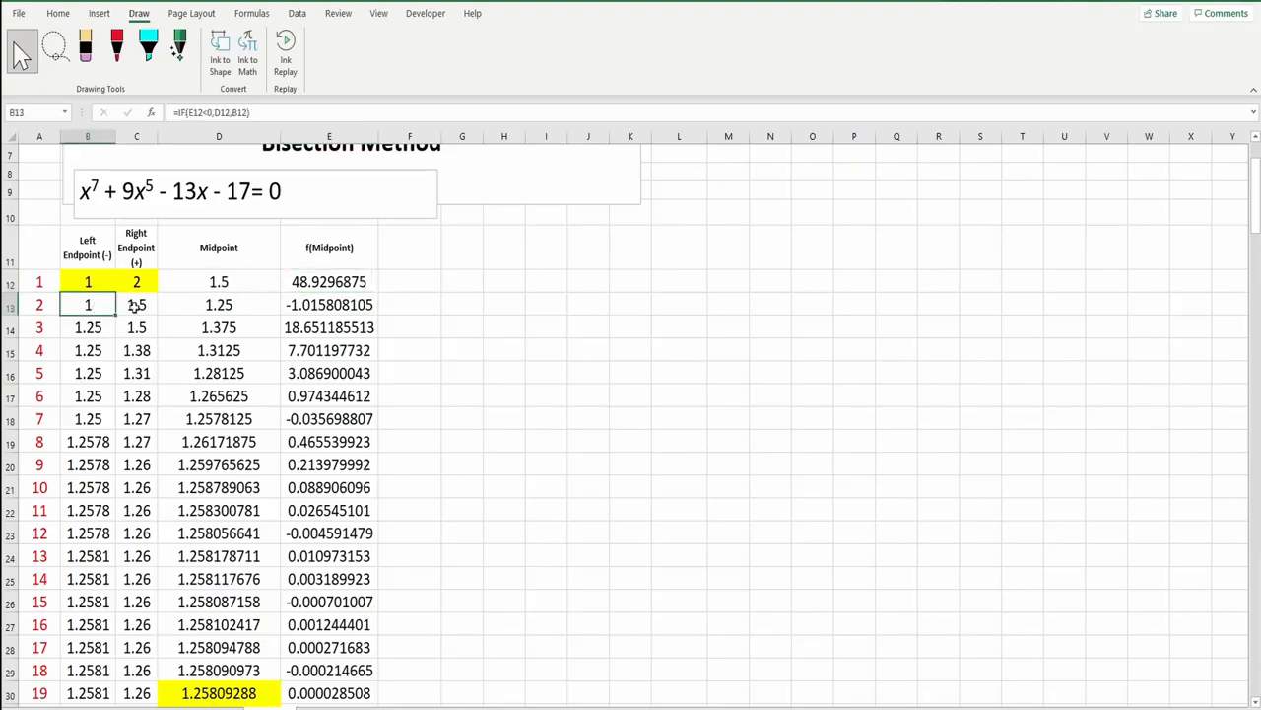
left_click(143, 307)
left_click(97, 310)
left_click(126, 309)
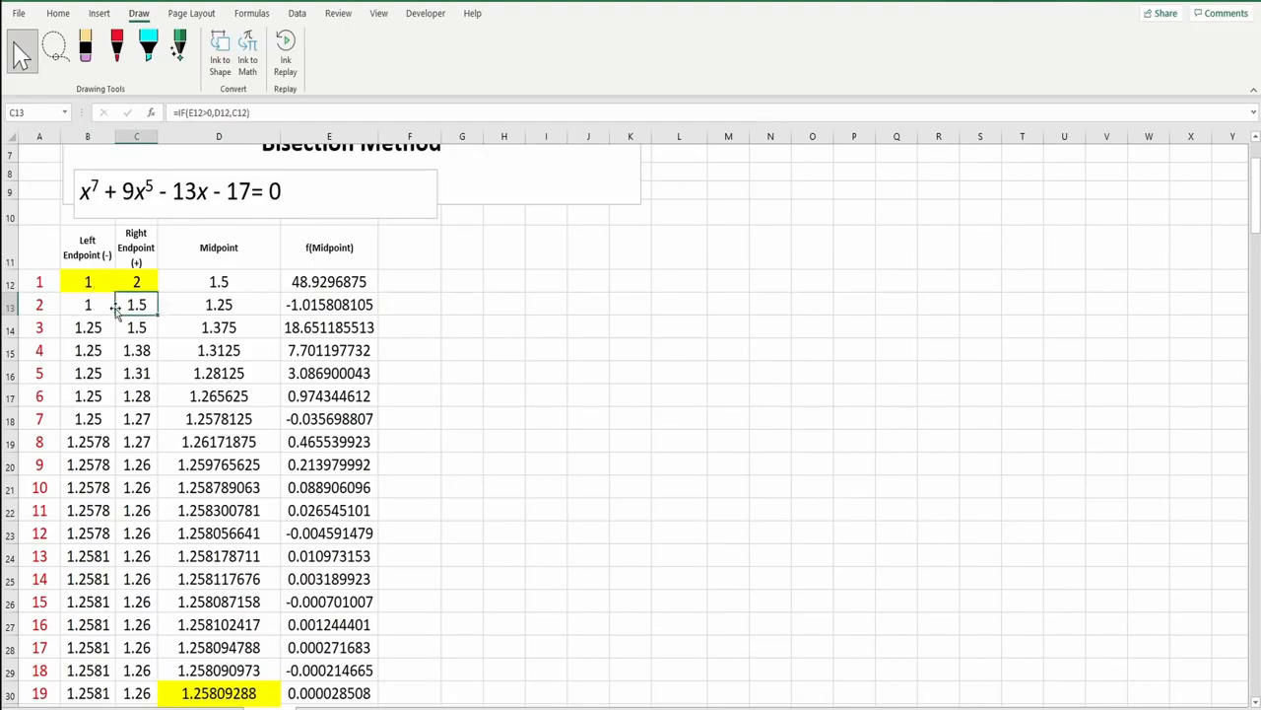
left_click(303, 282)
left_click(90, 308)
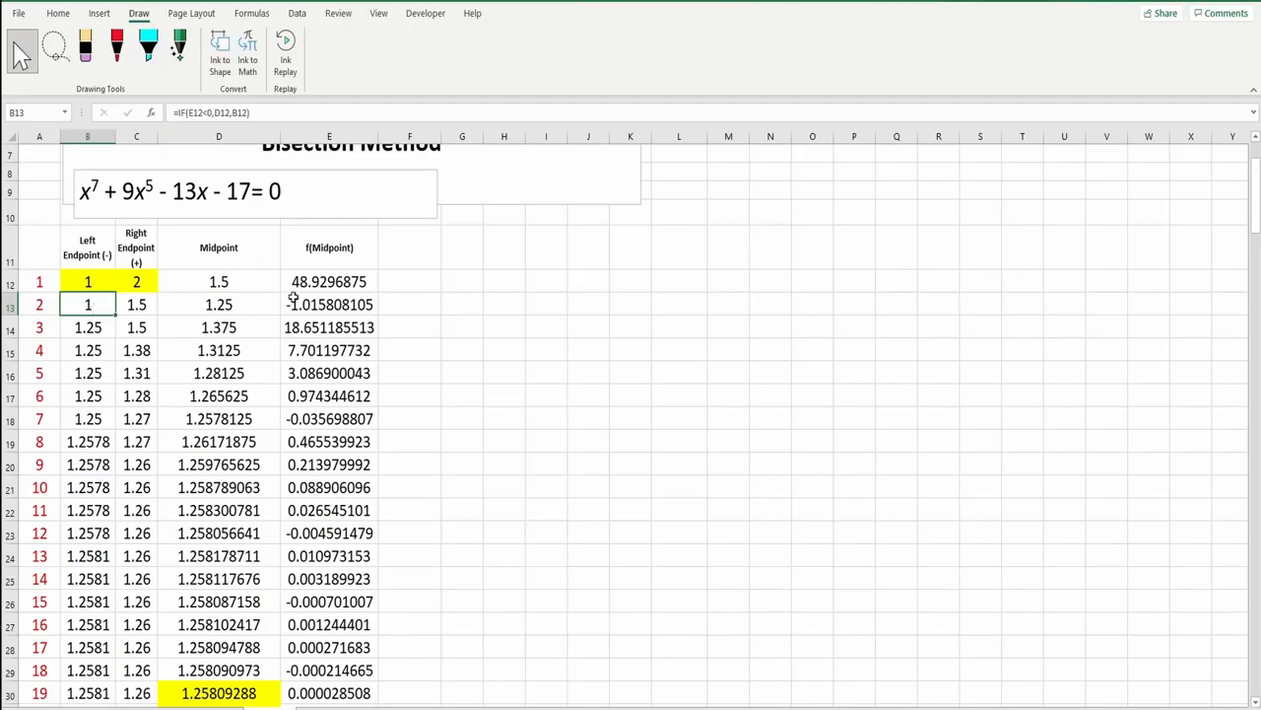
double_click(101, 307)
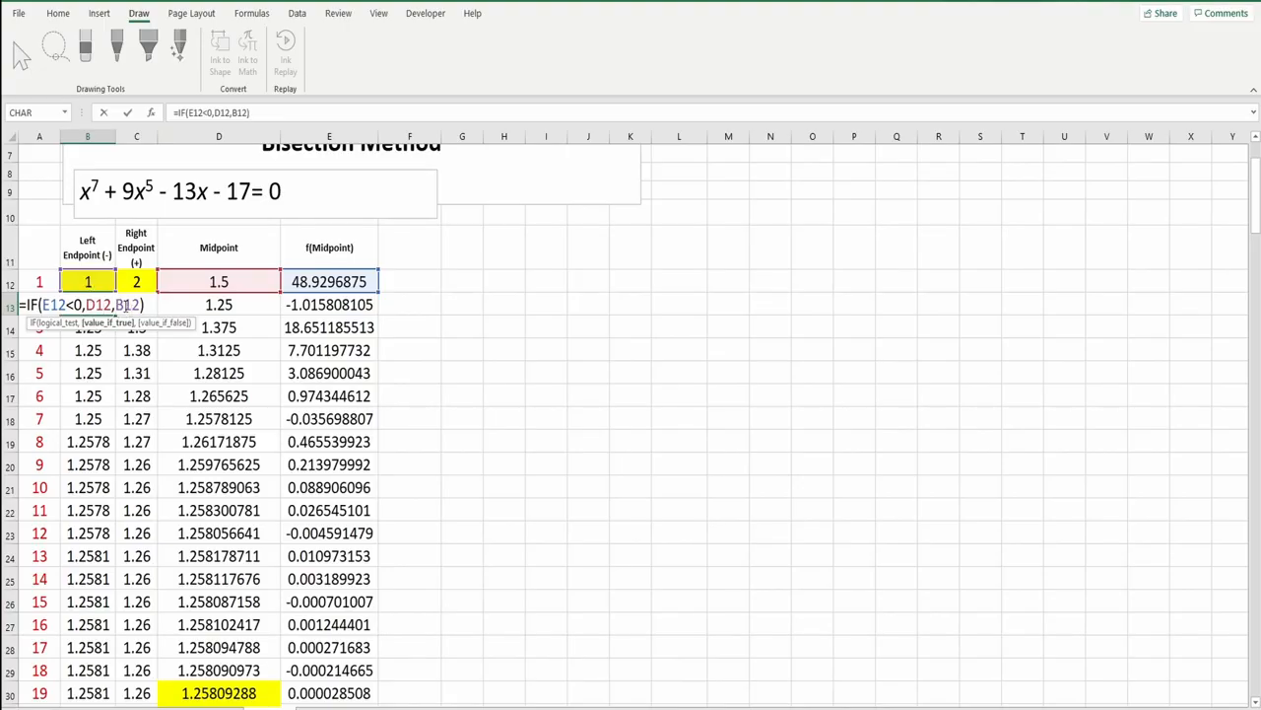
key("ctrl+Return")
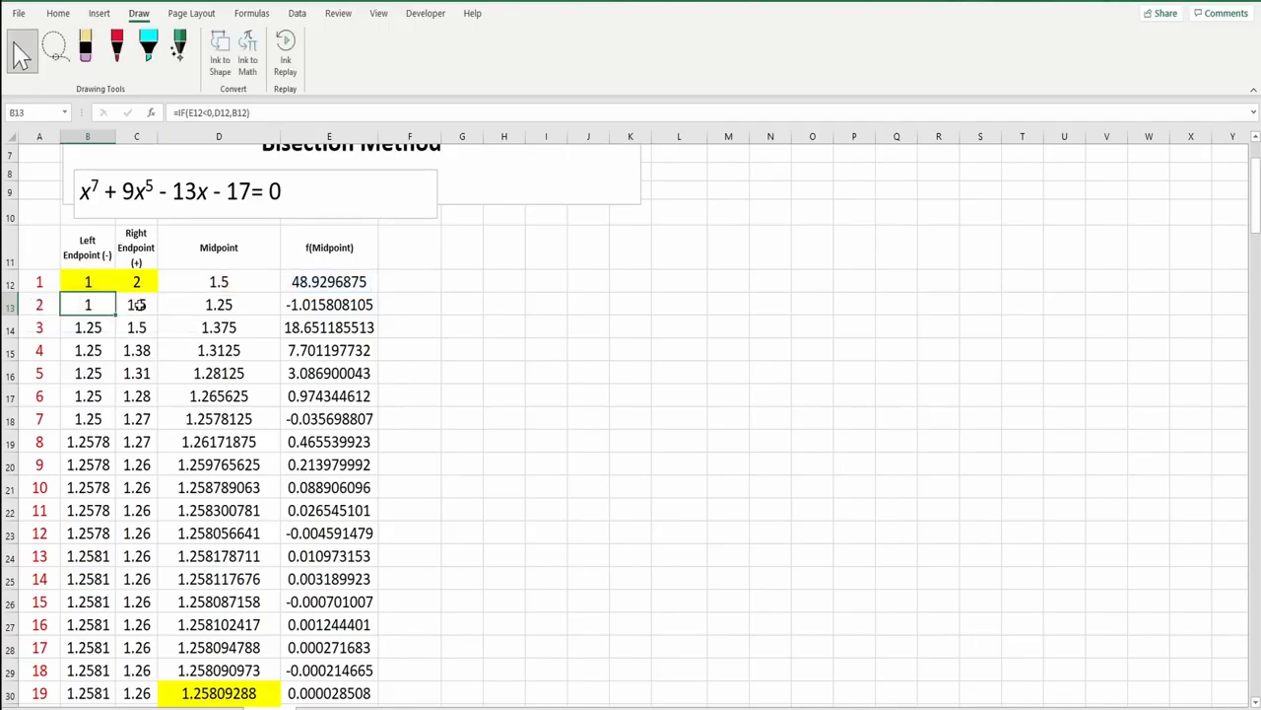
double_click(139, 307)
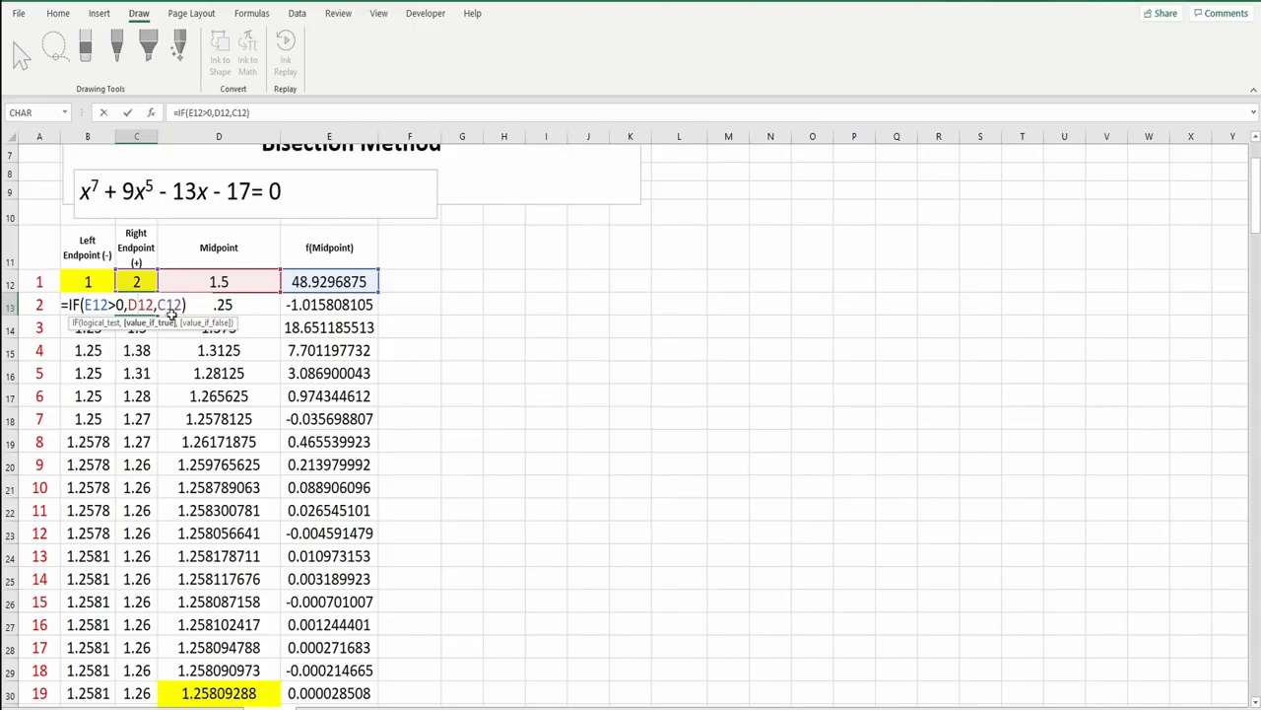
key("ctrl+Return")
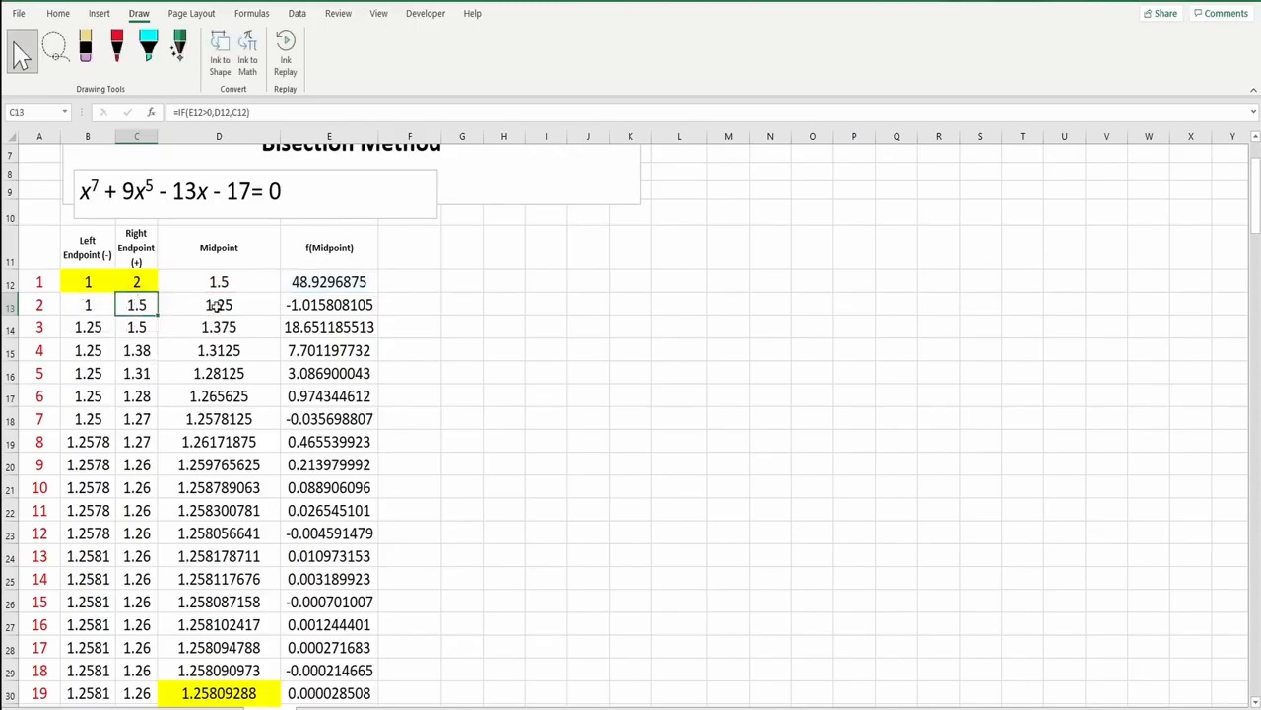
Step: Compare the second iteration's midpoint formula in D13 with the first one in D12
left_click(216, 314)
double_click(216, 314)
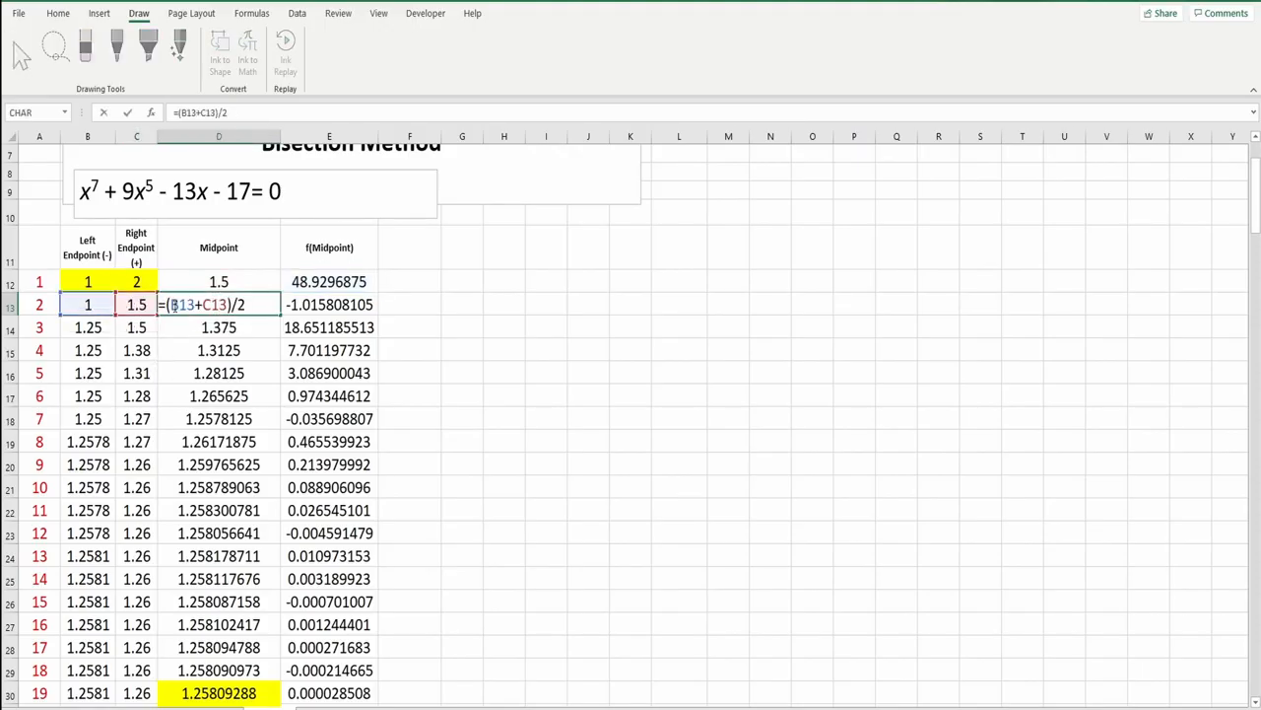
key("ctrl+Return")
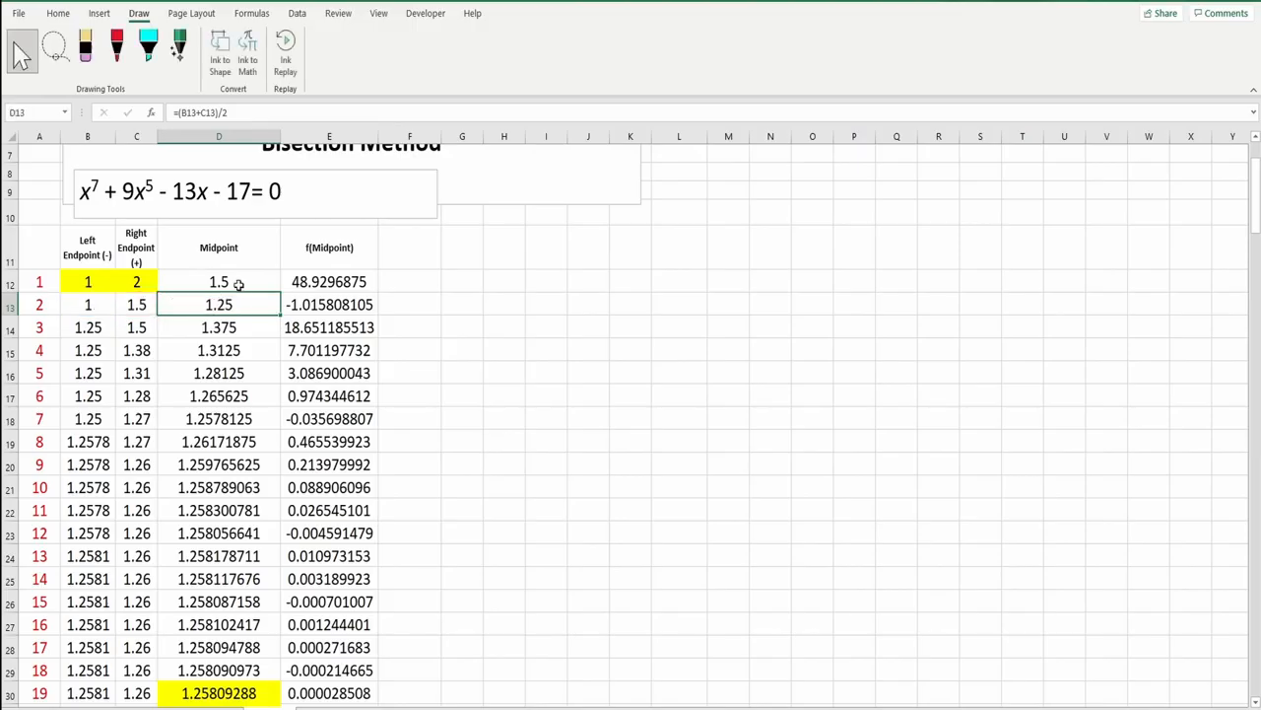
left_click(238, 284)
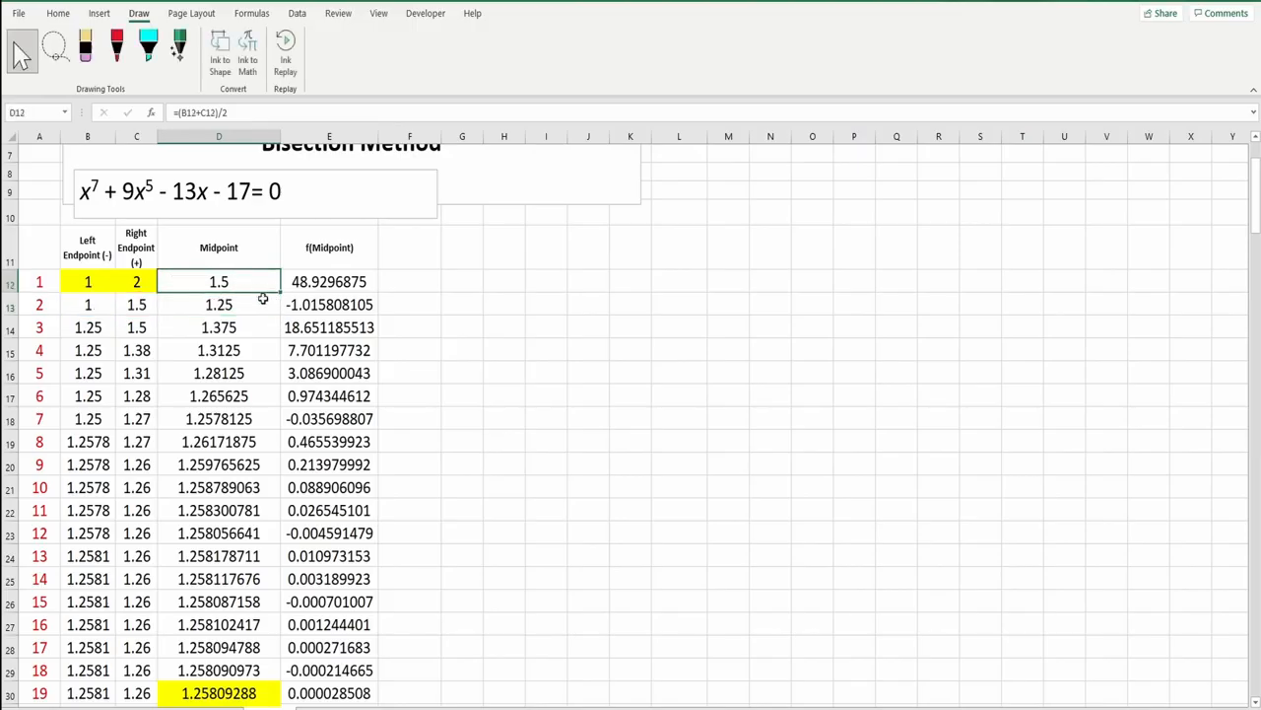
left_click_drag(282, 288, 281, 308)
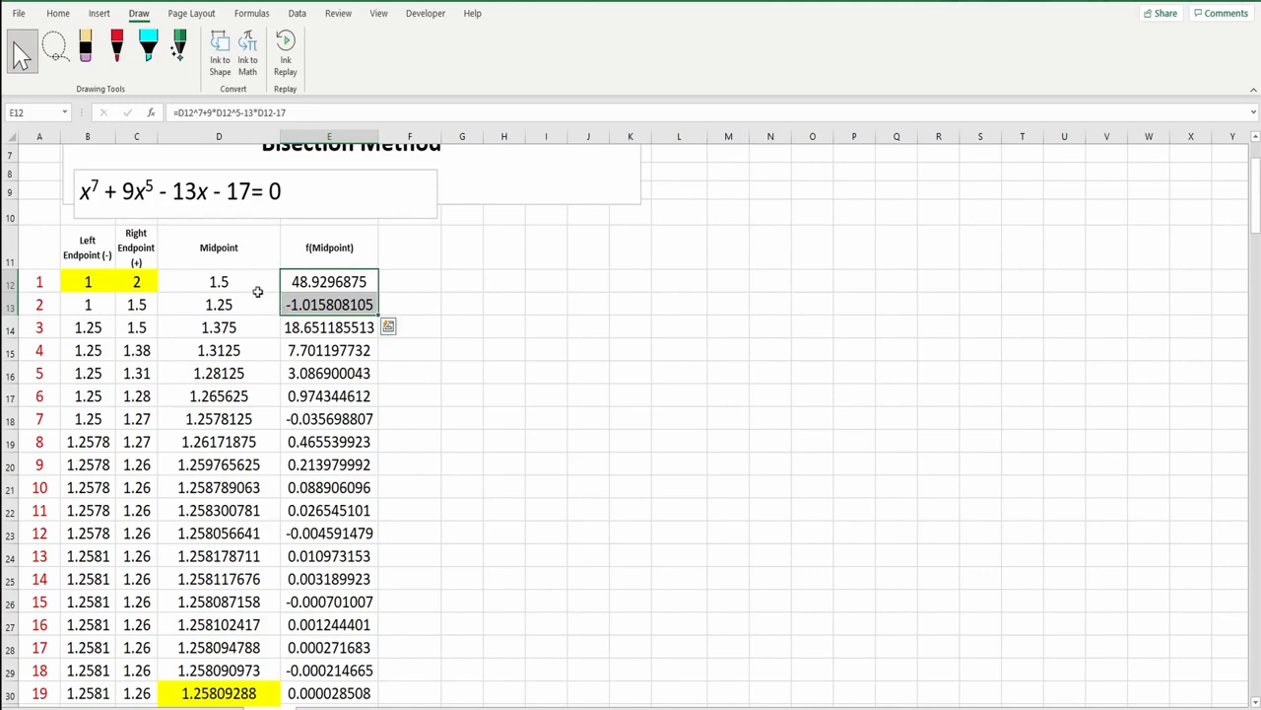
left_click(254, 286)
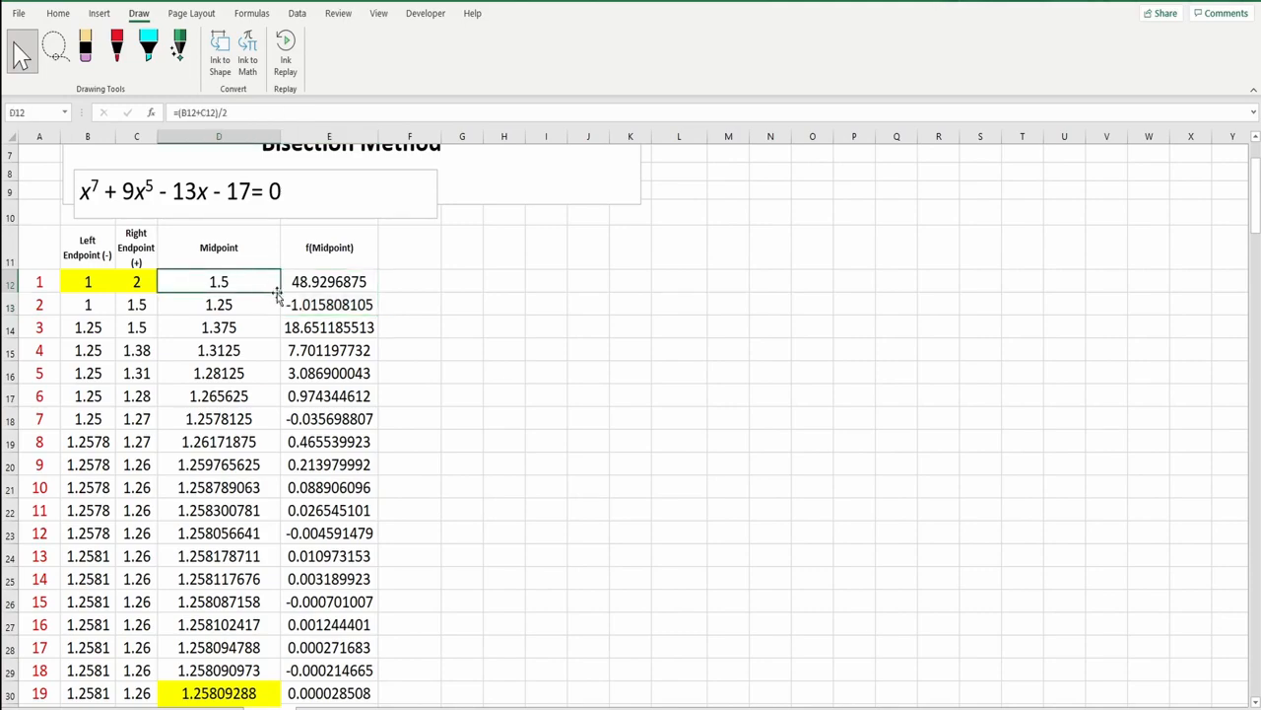
left_click_drag(278, 294, 254, 308)
key("Escape")
Step: Compare the polynomial formula in E13 with the one in E12
left_click(310, 288)
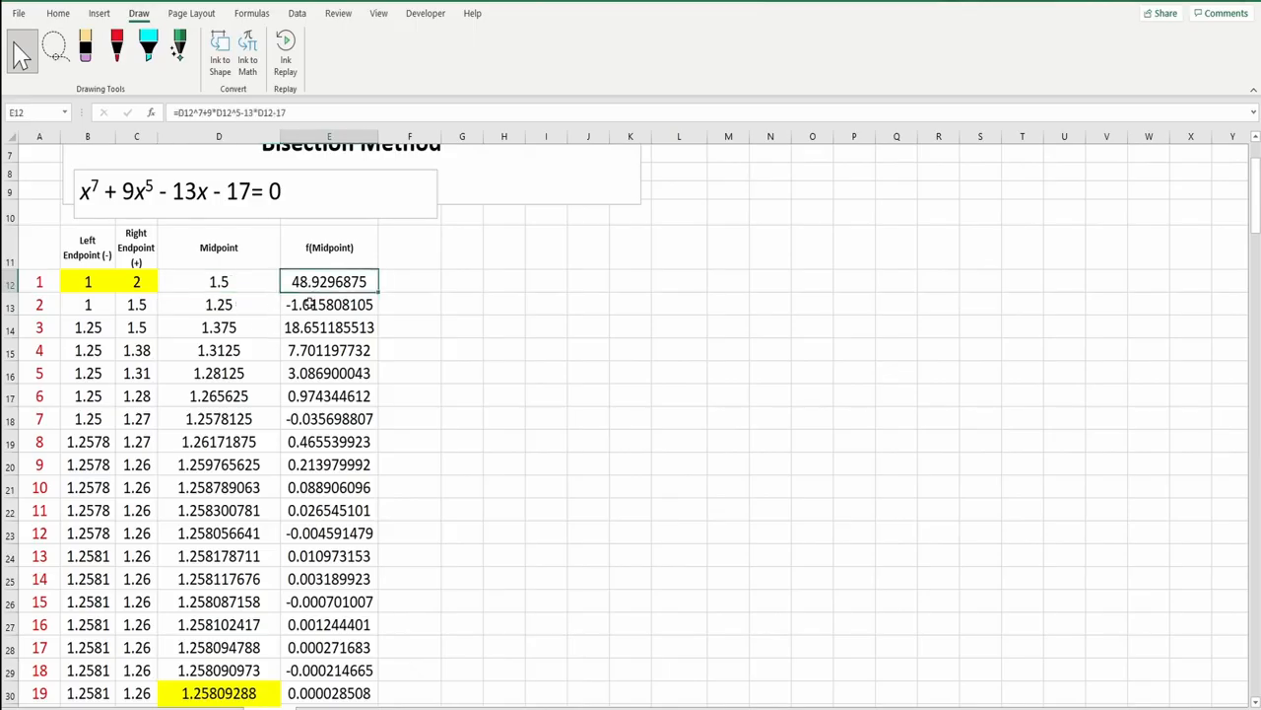
left_click(308, 304)
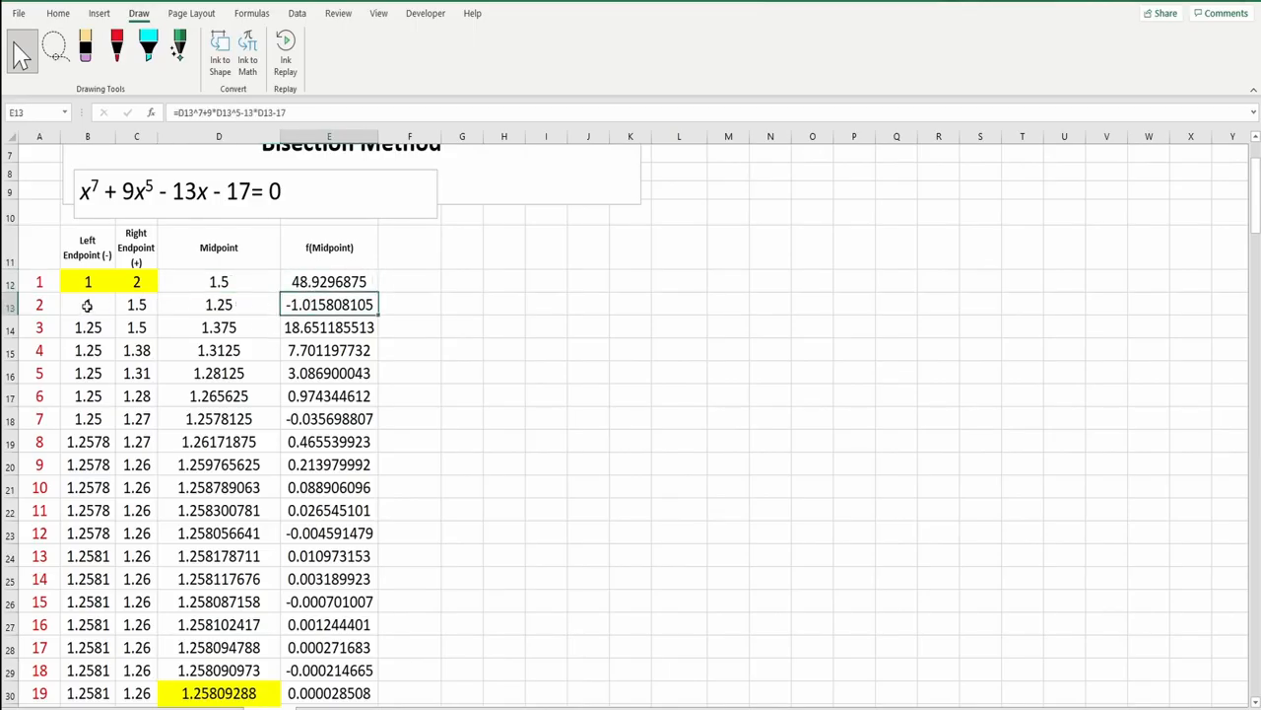
Step: Fill the second iteration's formulas in B13:E13 down through row 26 and review the iteration table through its last row
mouse_move(87, 305)
left_mouse_down()
mouse_move(373, 308)
mouse_move(381, 605)
left_mouse_up()
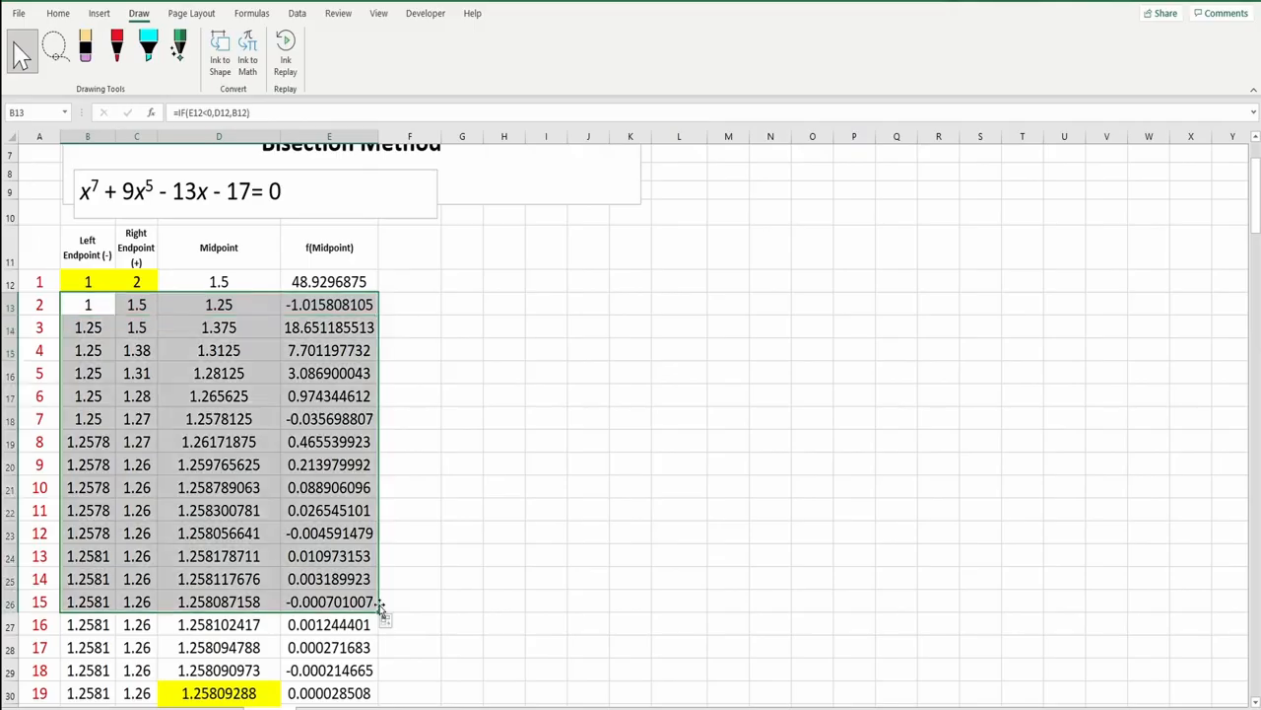
left_click(406, 416)
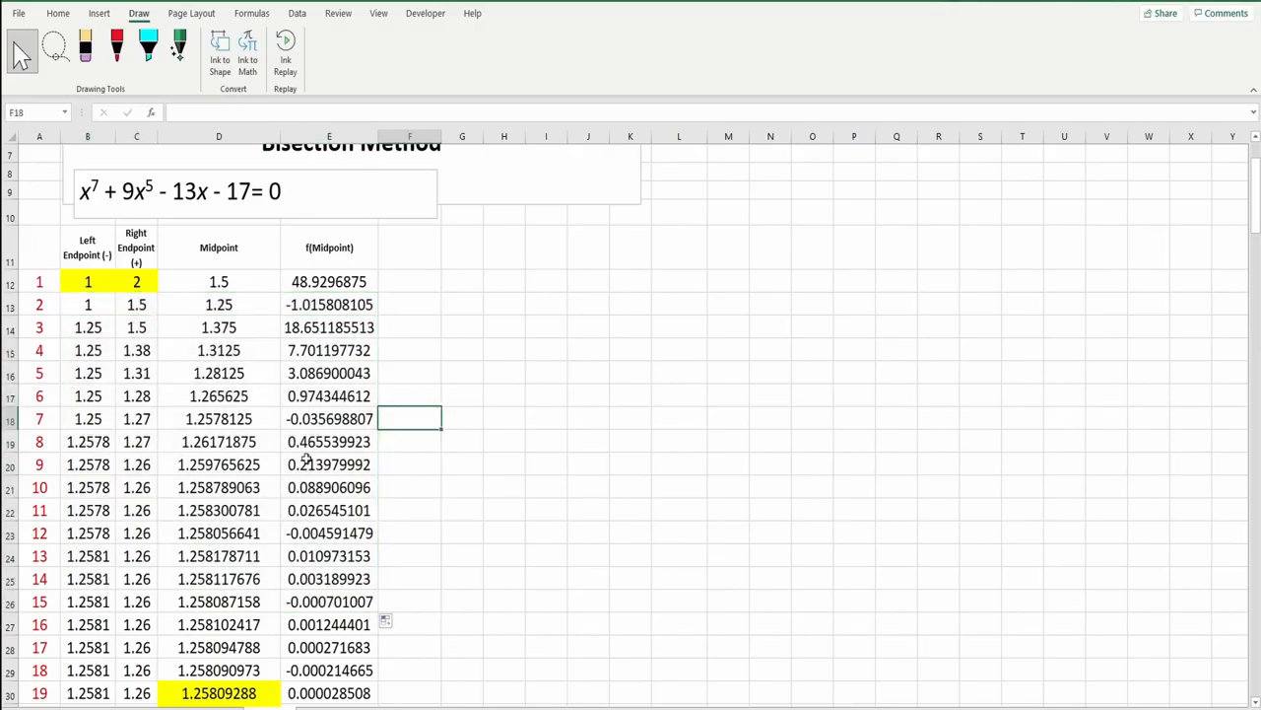
scroll(307, 459, "down", 10)
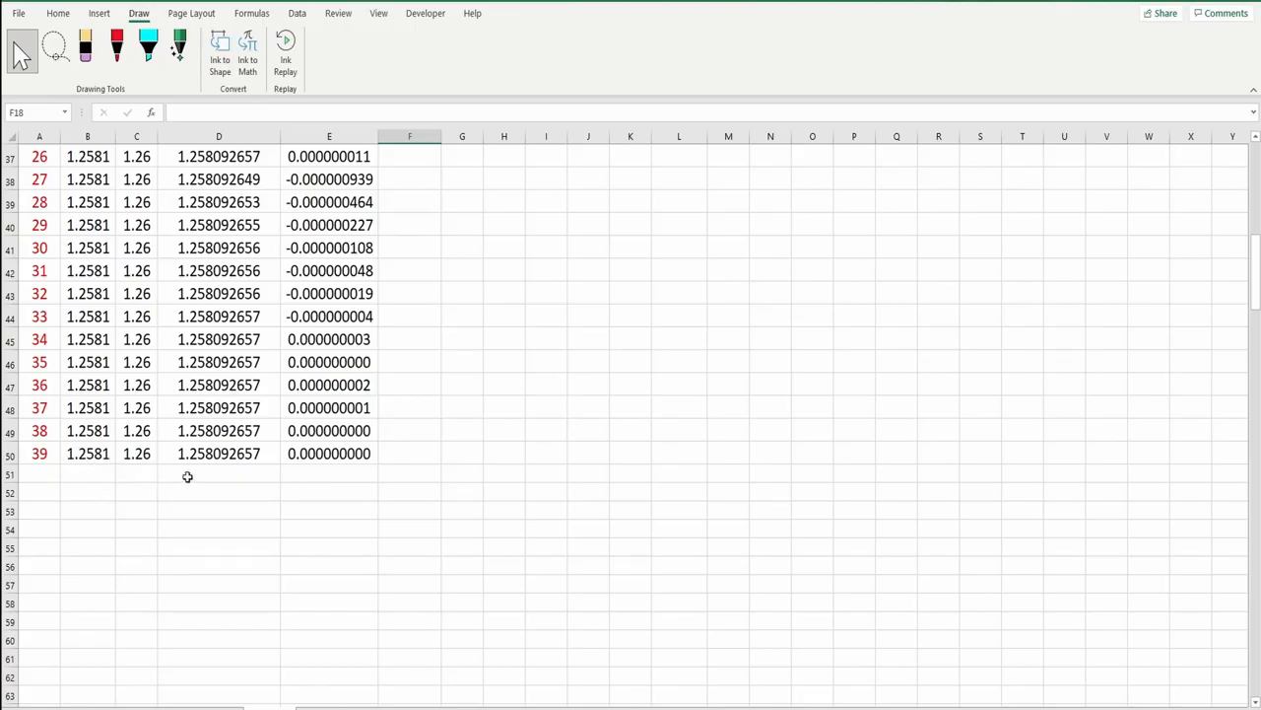
scroll(226, 394, "up", 5)
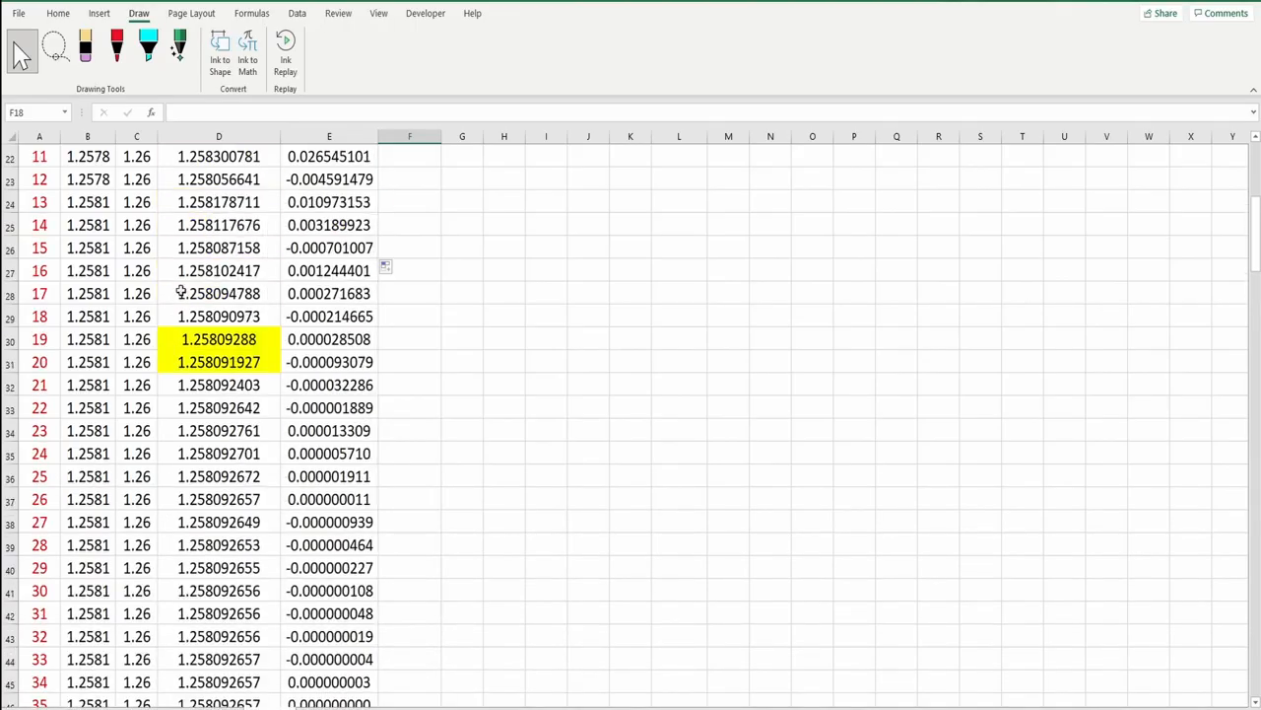
scroll(215, 345, "up", 5)
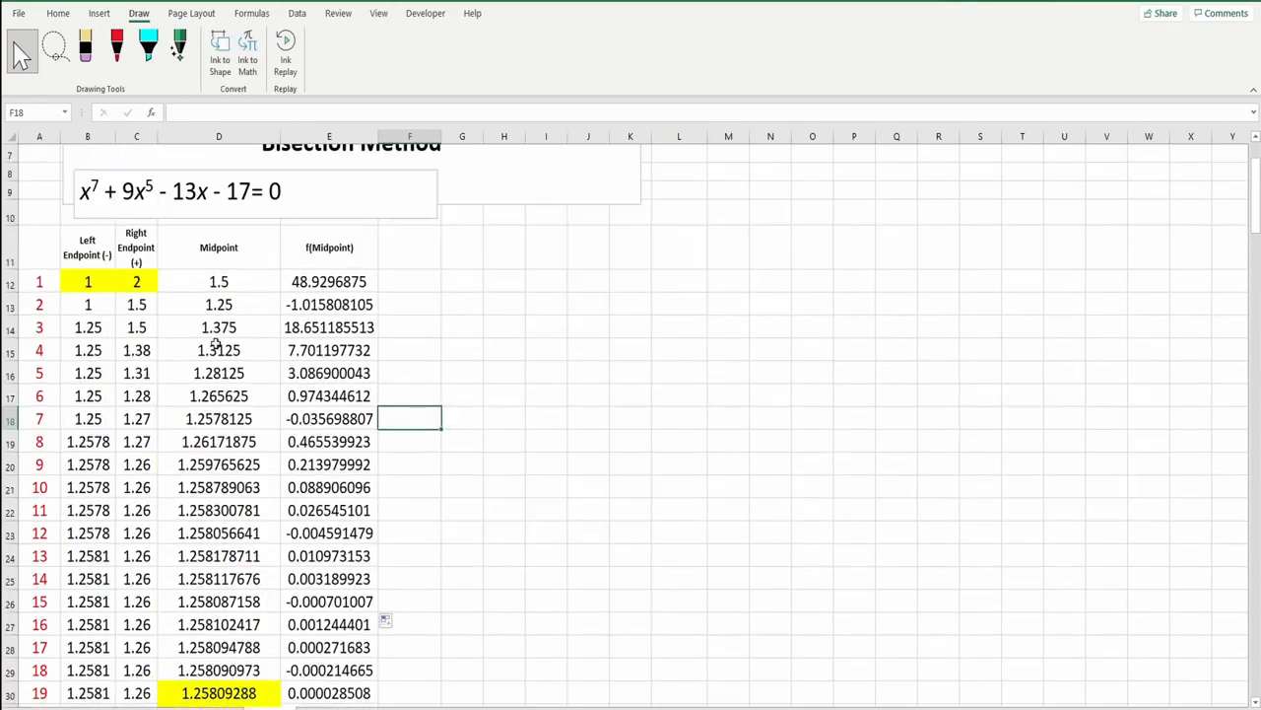
scroll(215, 345, "up", 2)
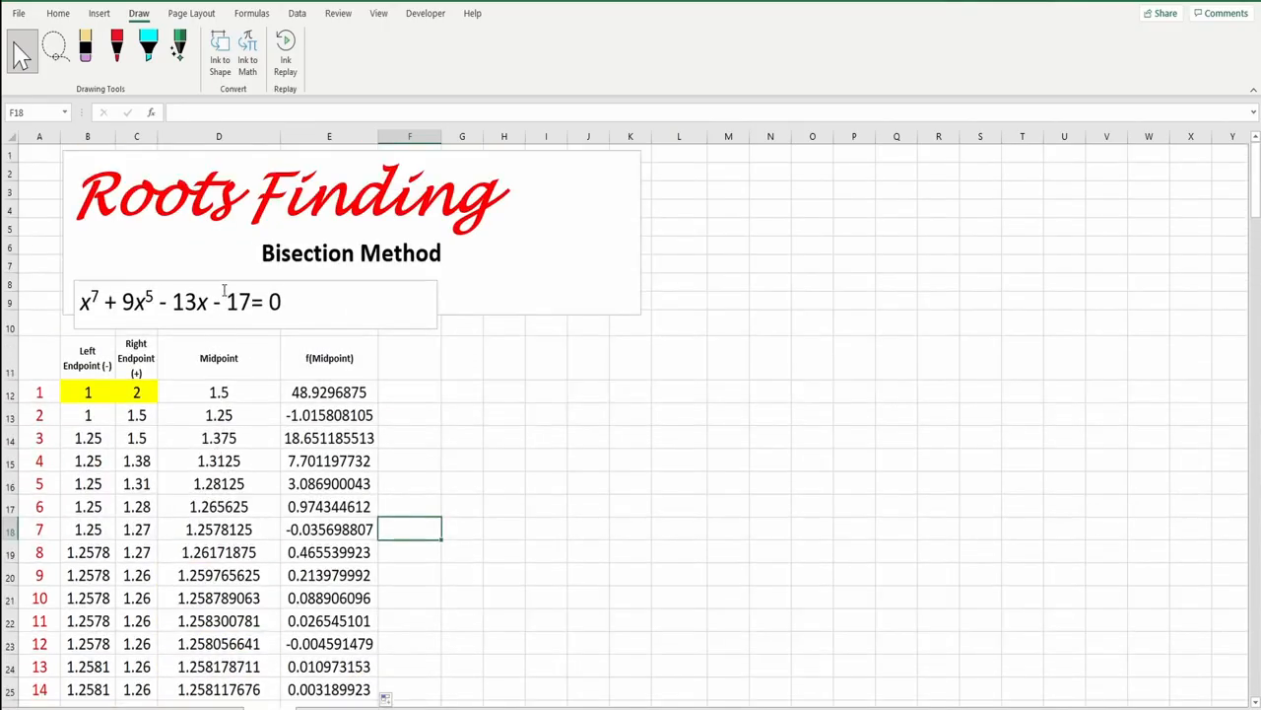